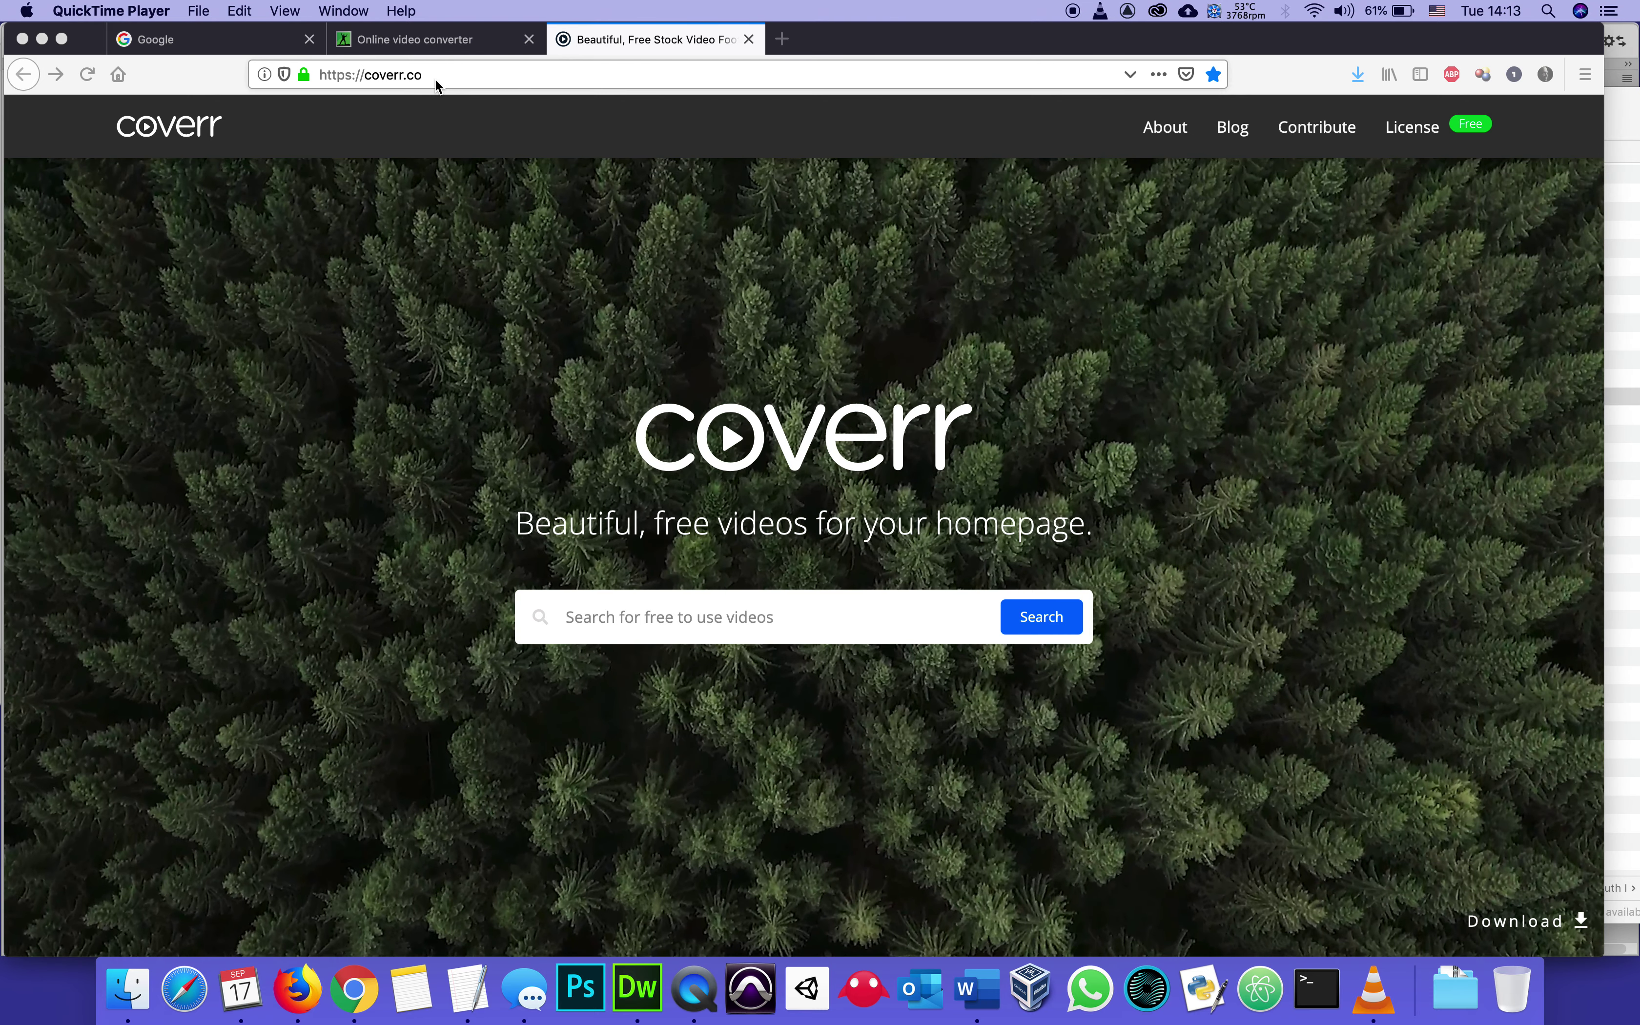
- Open the Nature category from Coverr's homepage, listing free videos by Most Popular
left_click(435, 80)
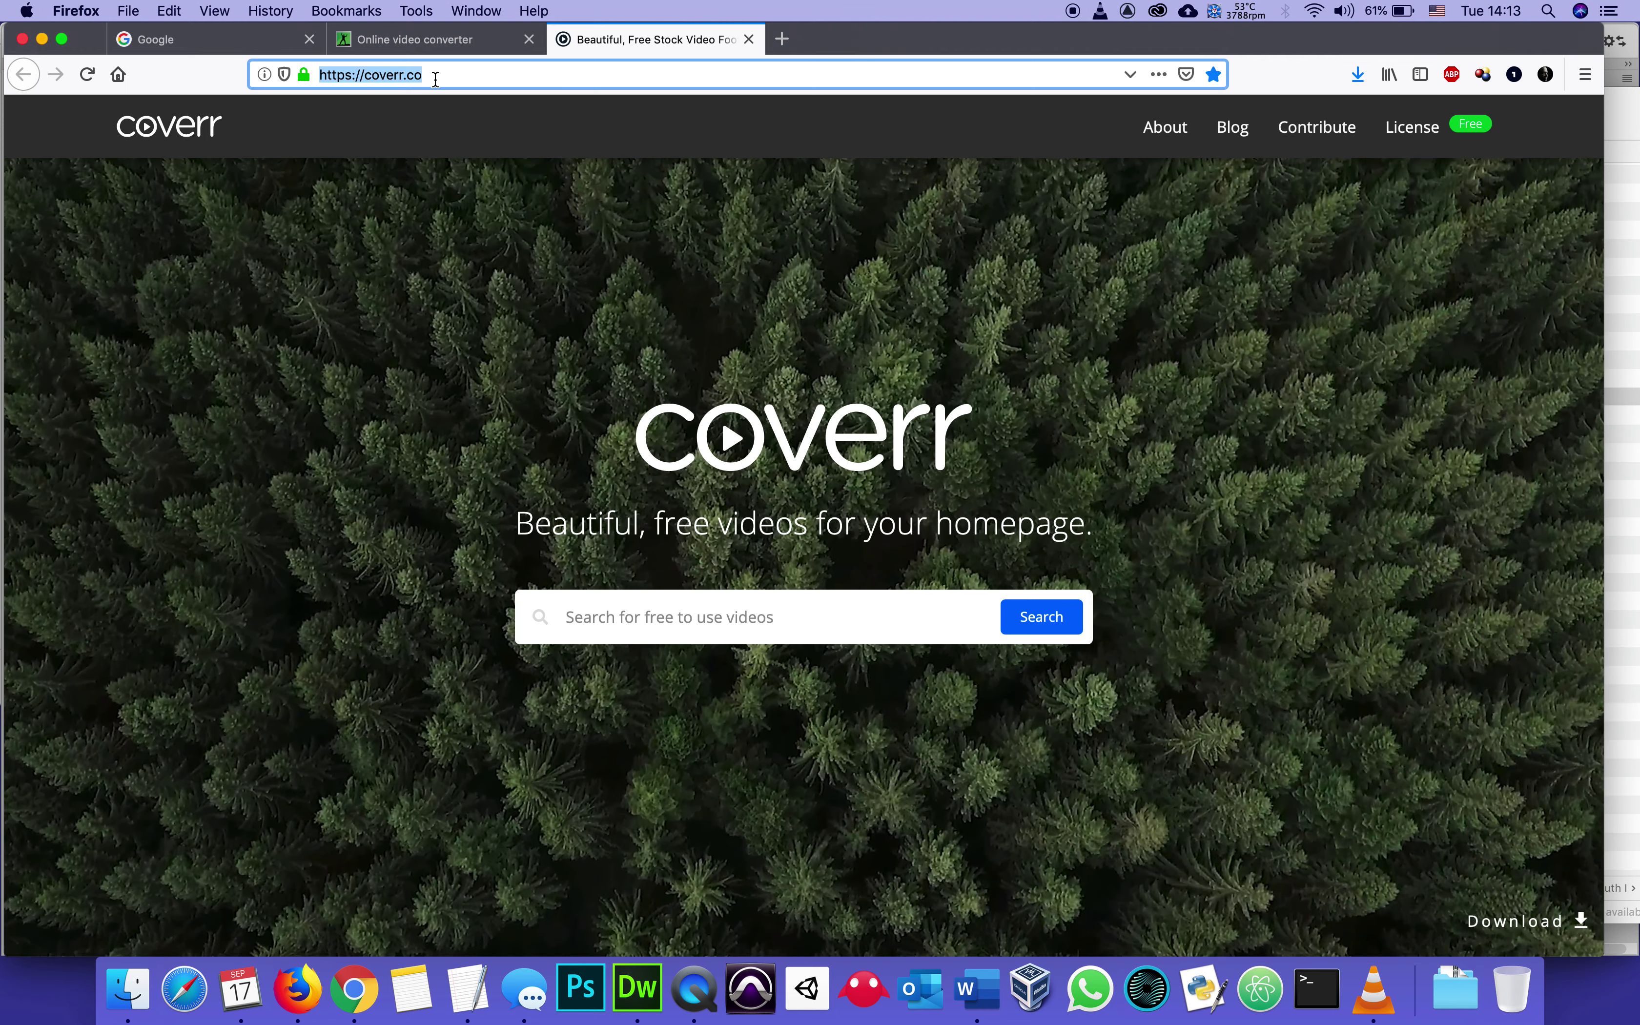
left_click(435, 80)
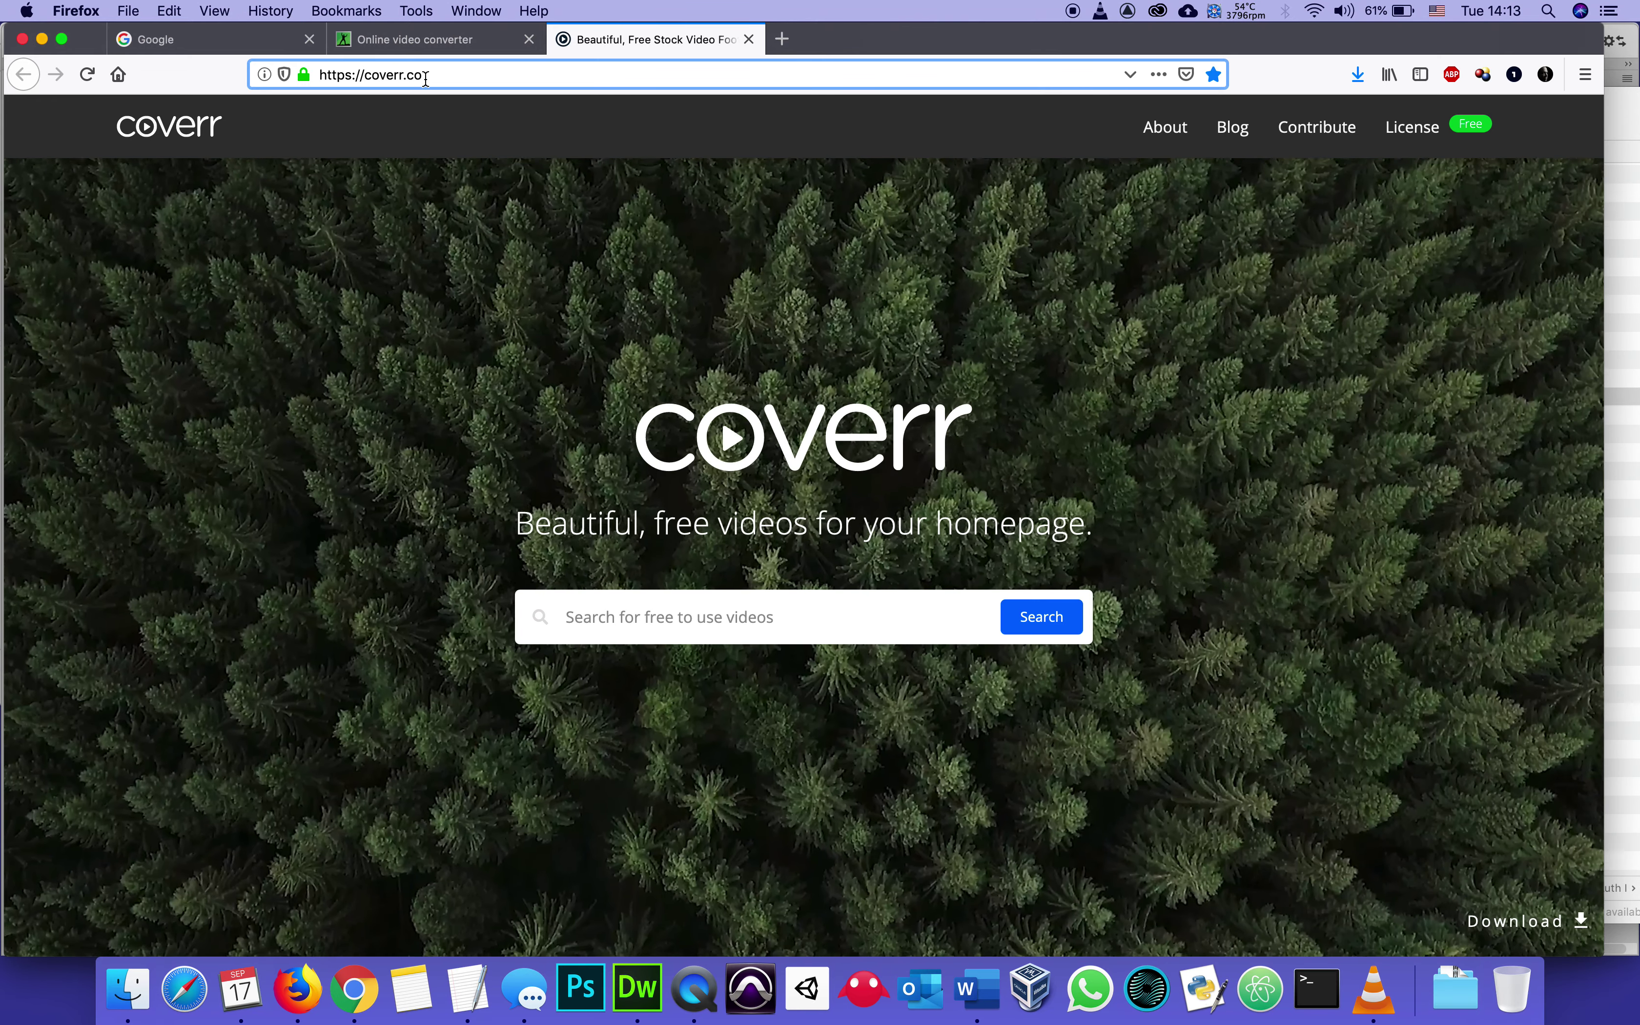
scroll(410, 300, "down", 3)
scroll(400, 316, "up", 3)
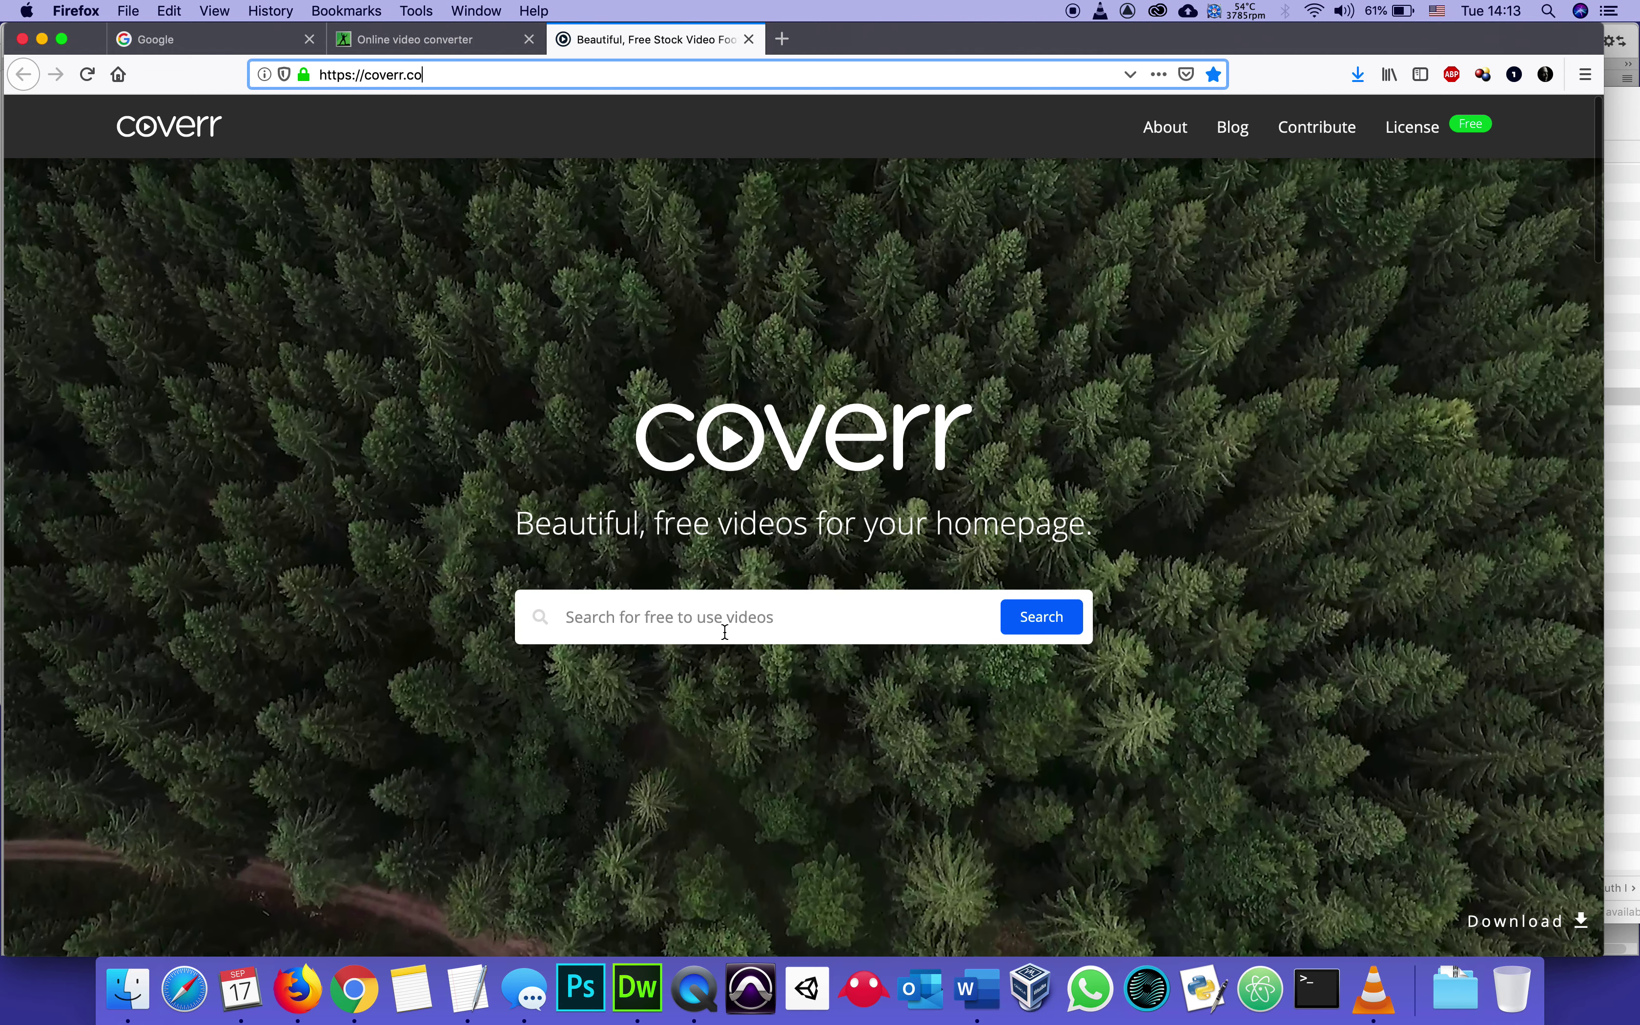
scroll(724, 631, "down", 1)
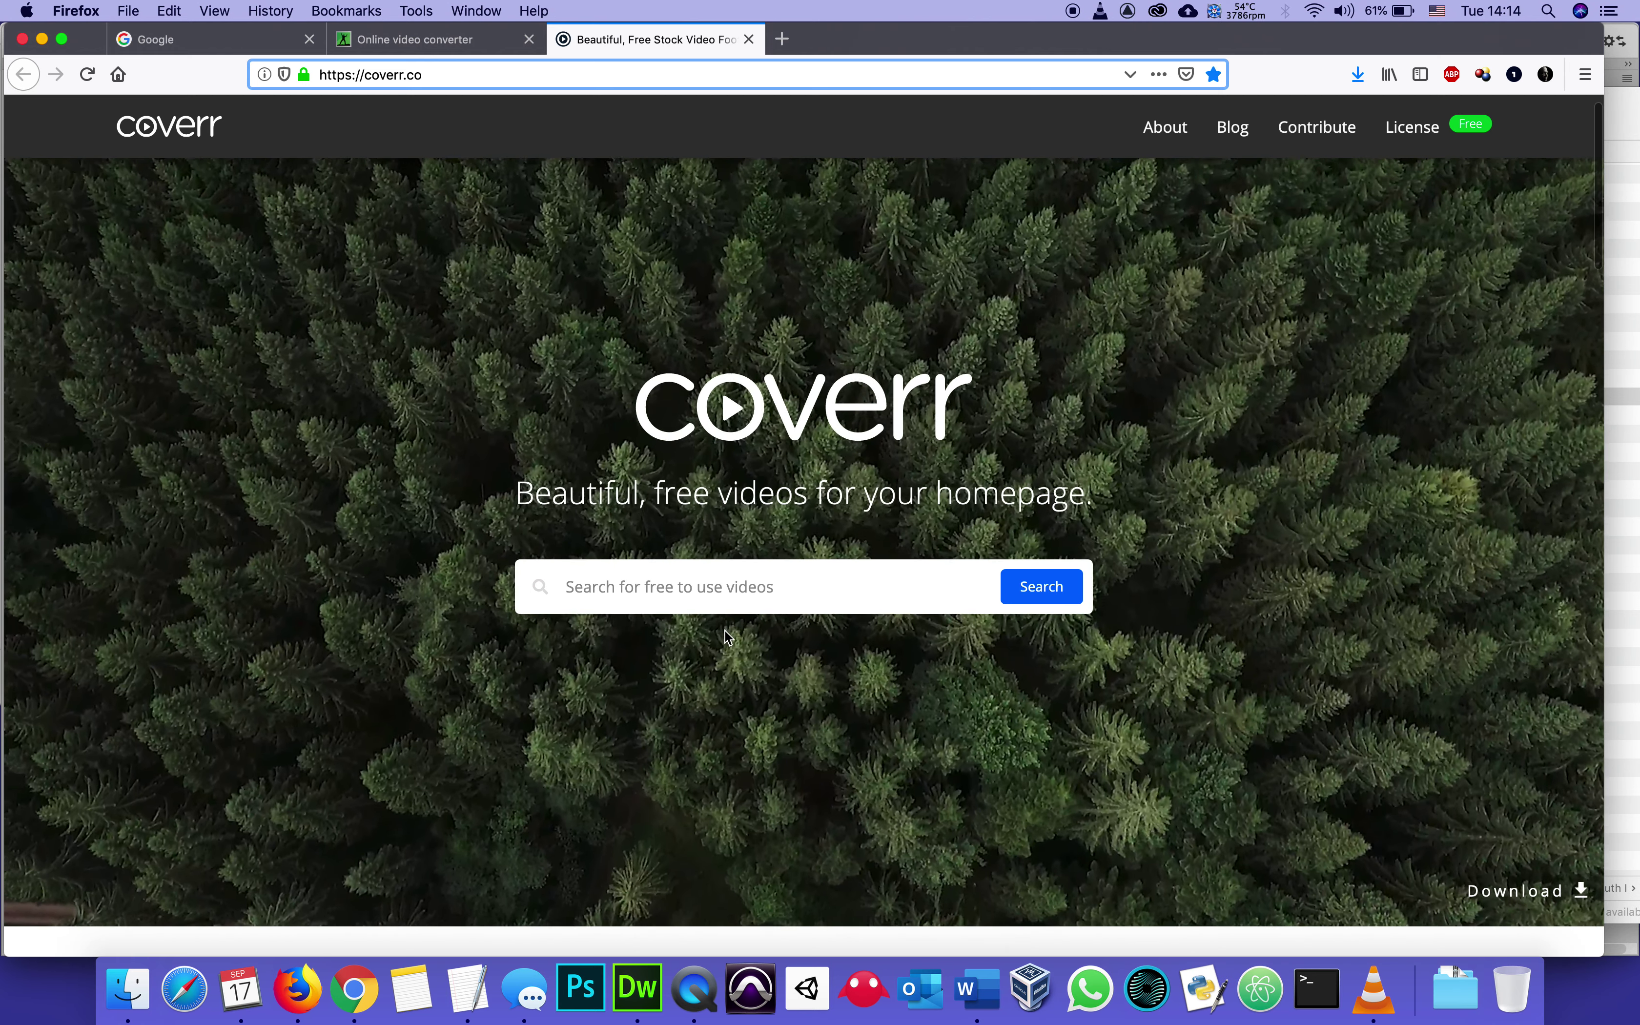
scroll(726, 632, "down", 5)
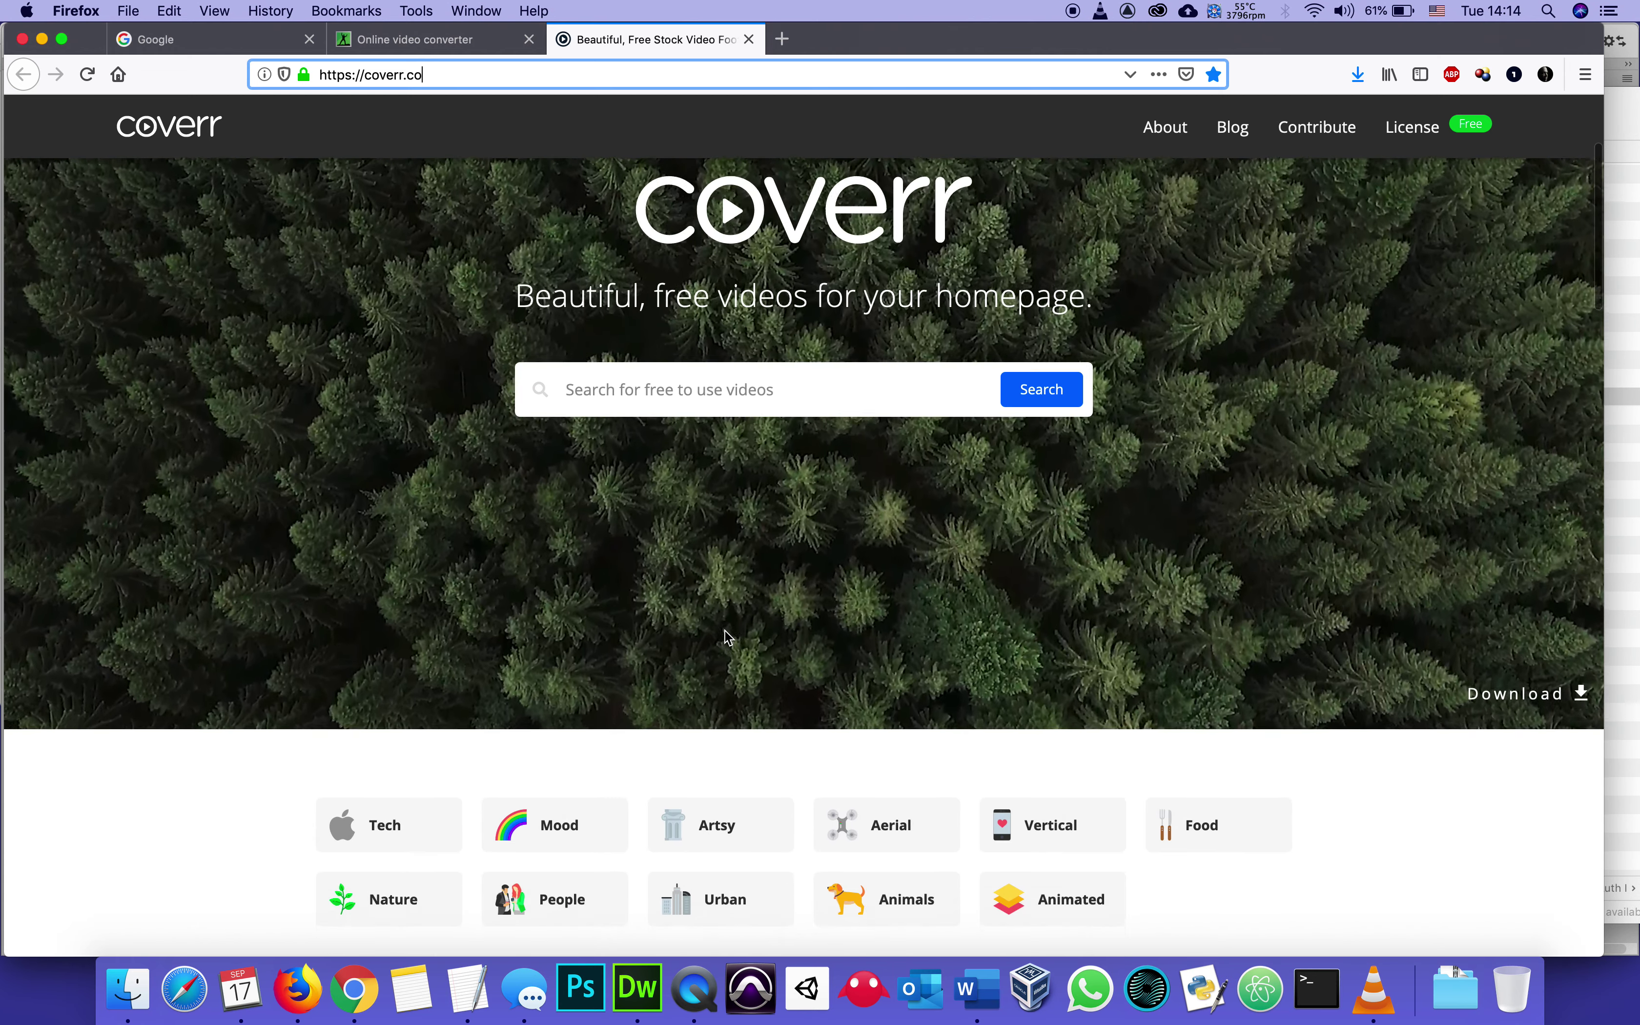
scroll(725, 631, "down", 8)
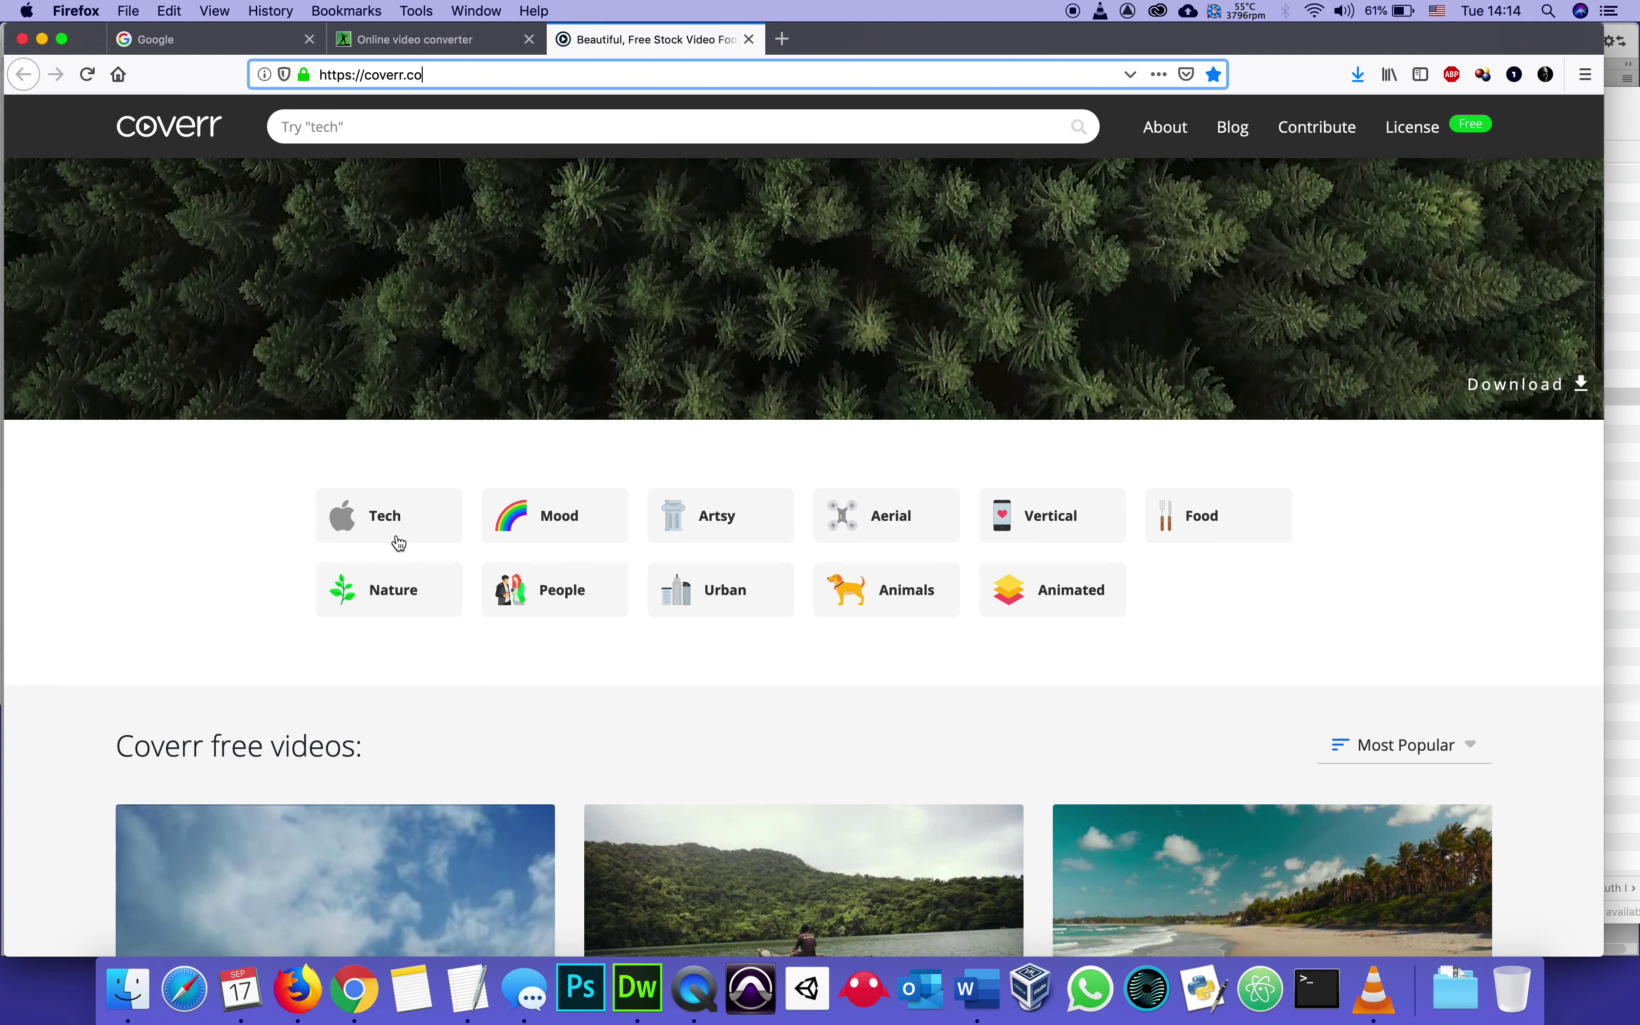
scroll(1323, 603, "down", 2)
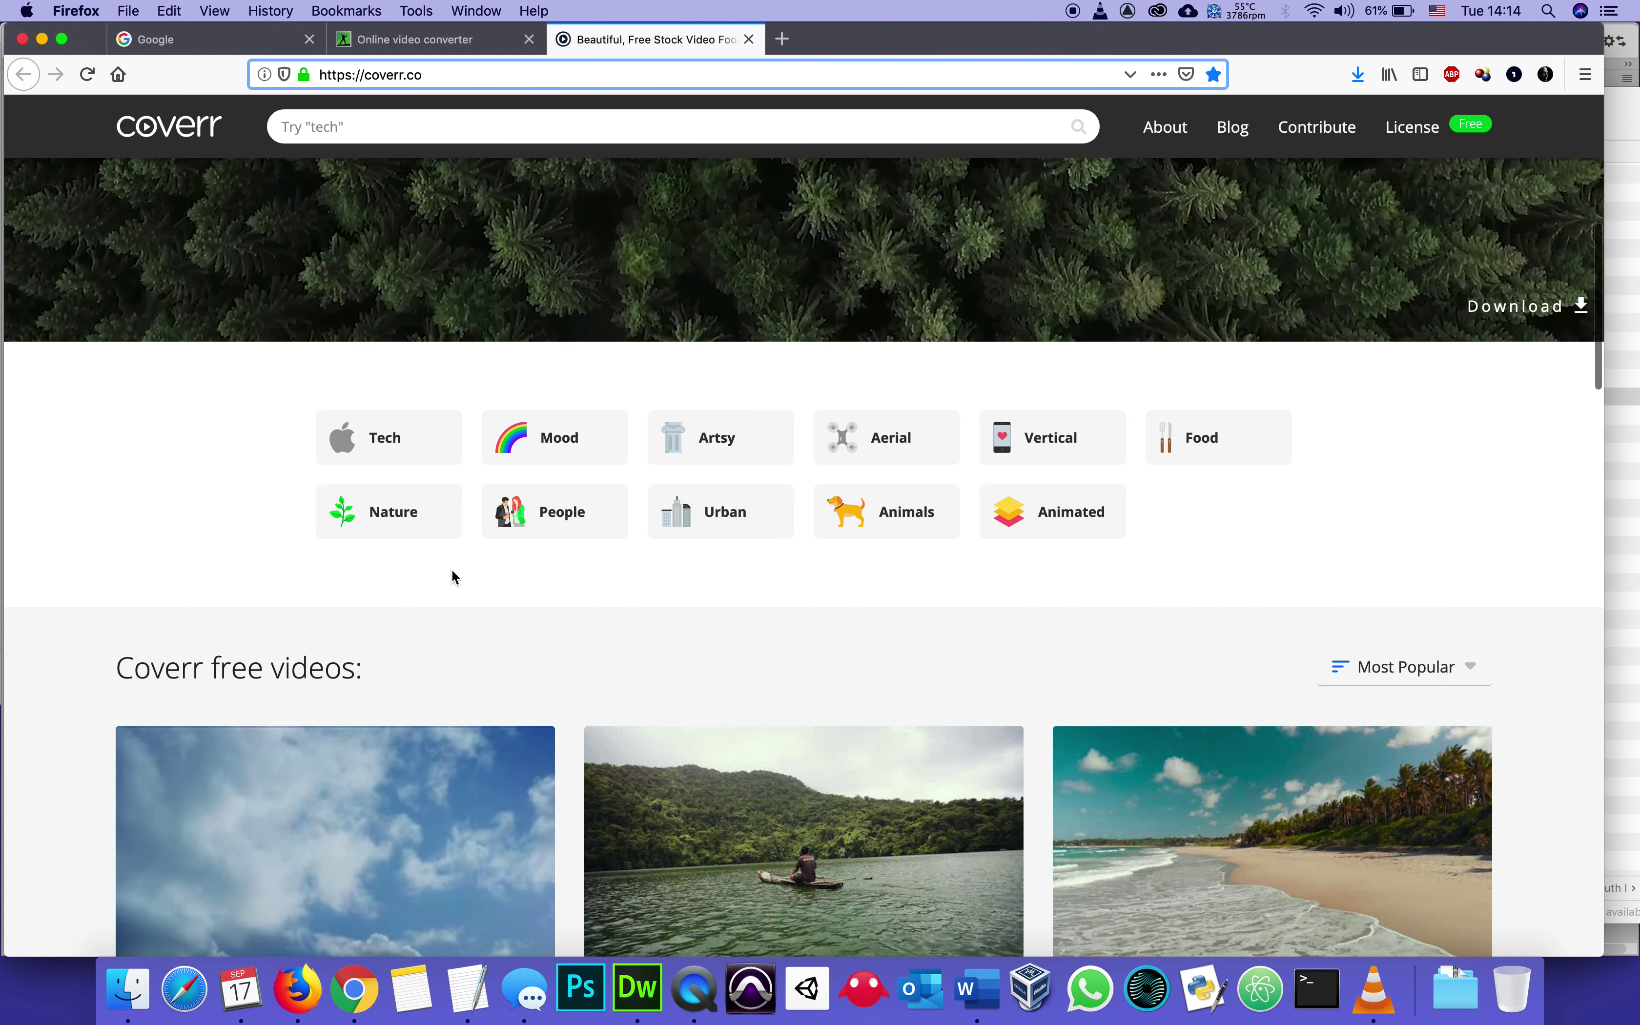
left_click(378, 510)
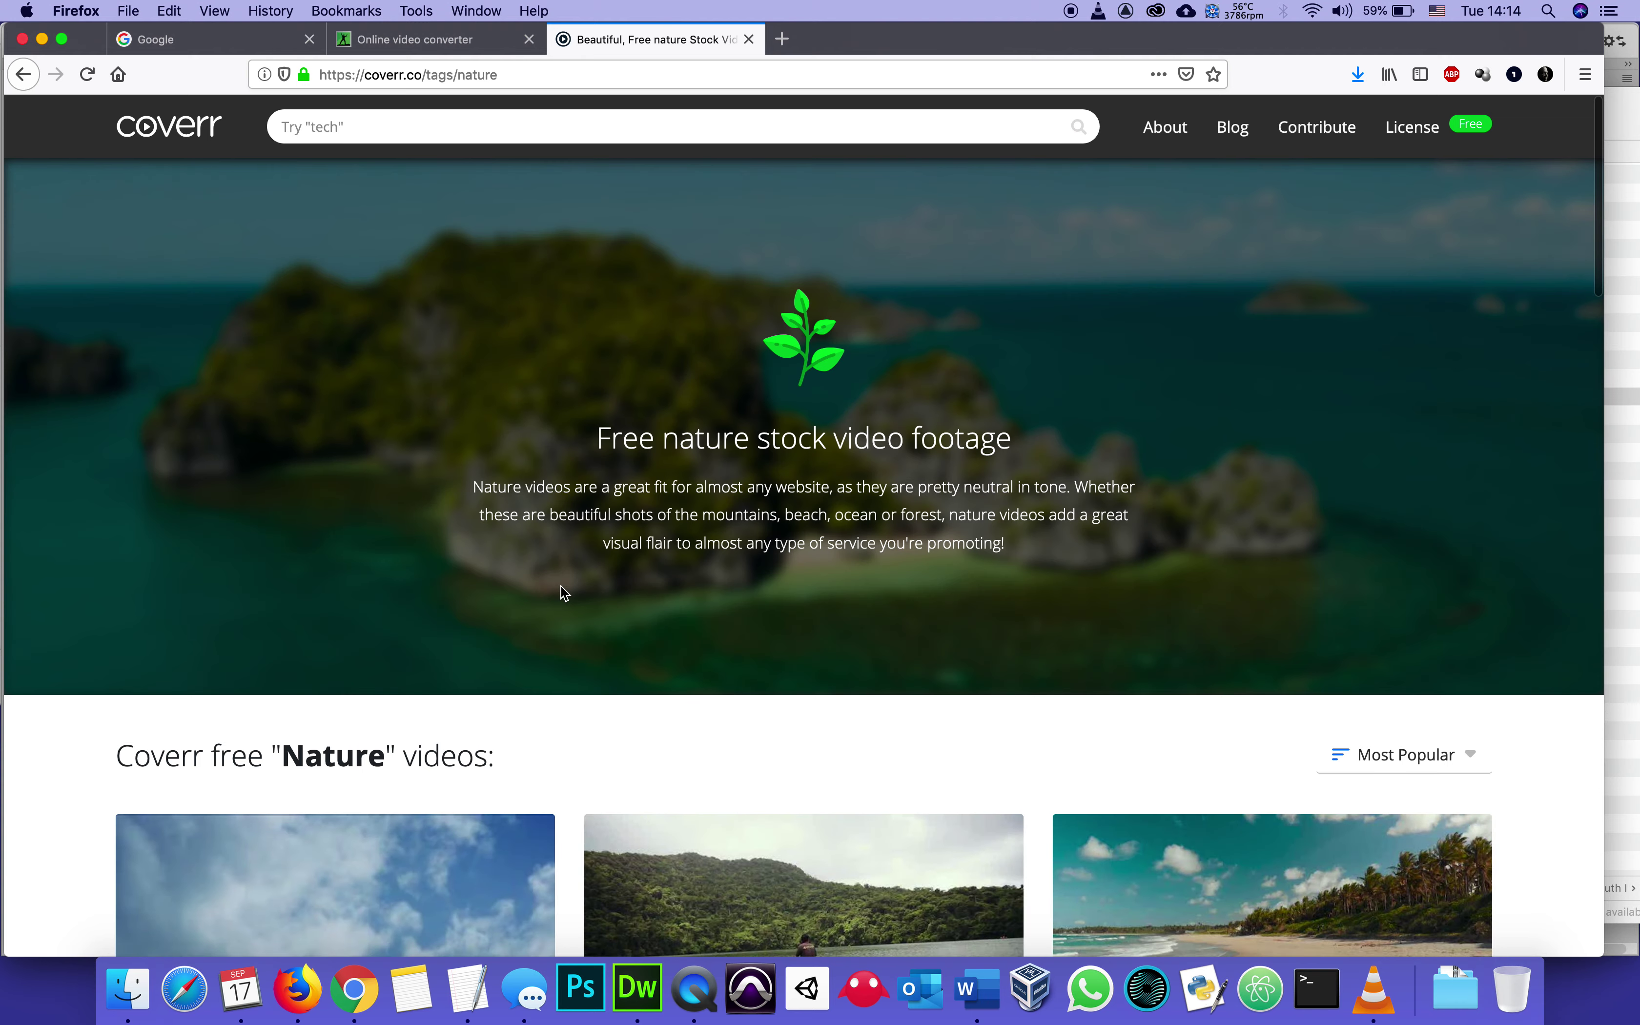
- Preview the Fisherman On Duty clip and show it as a full-width page background
scroll(562, 587, "down", 5)
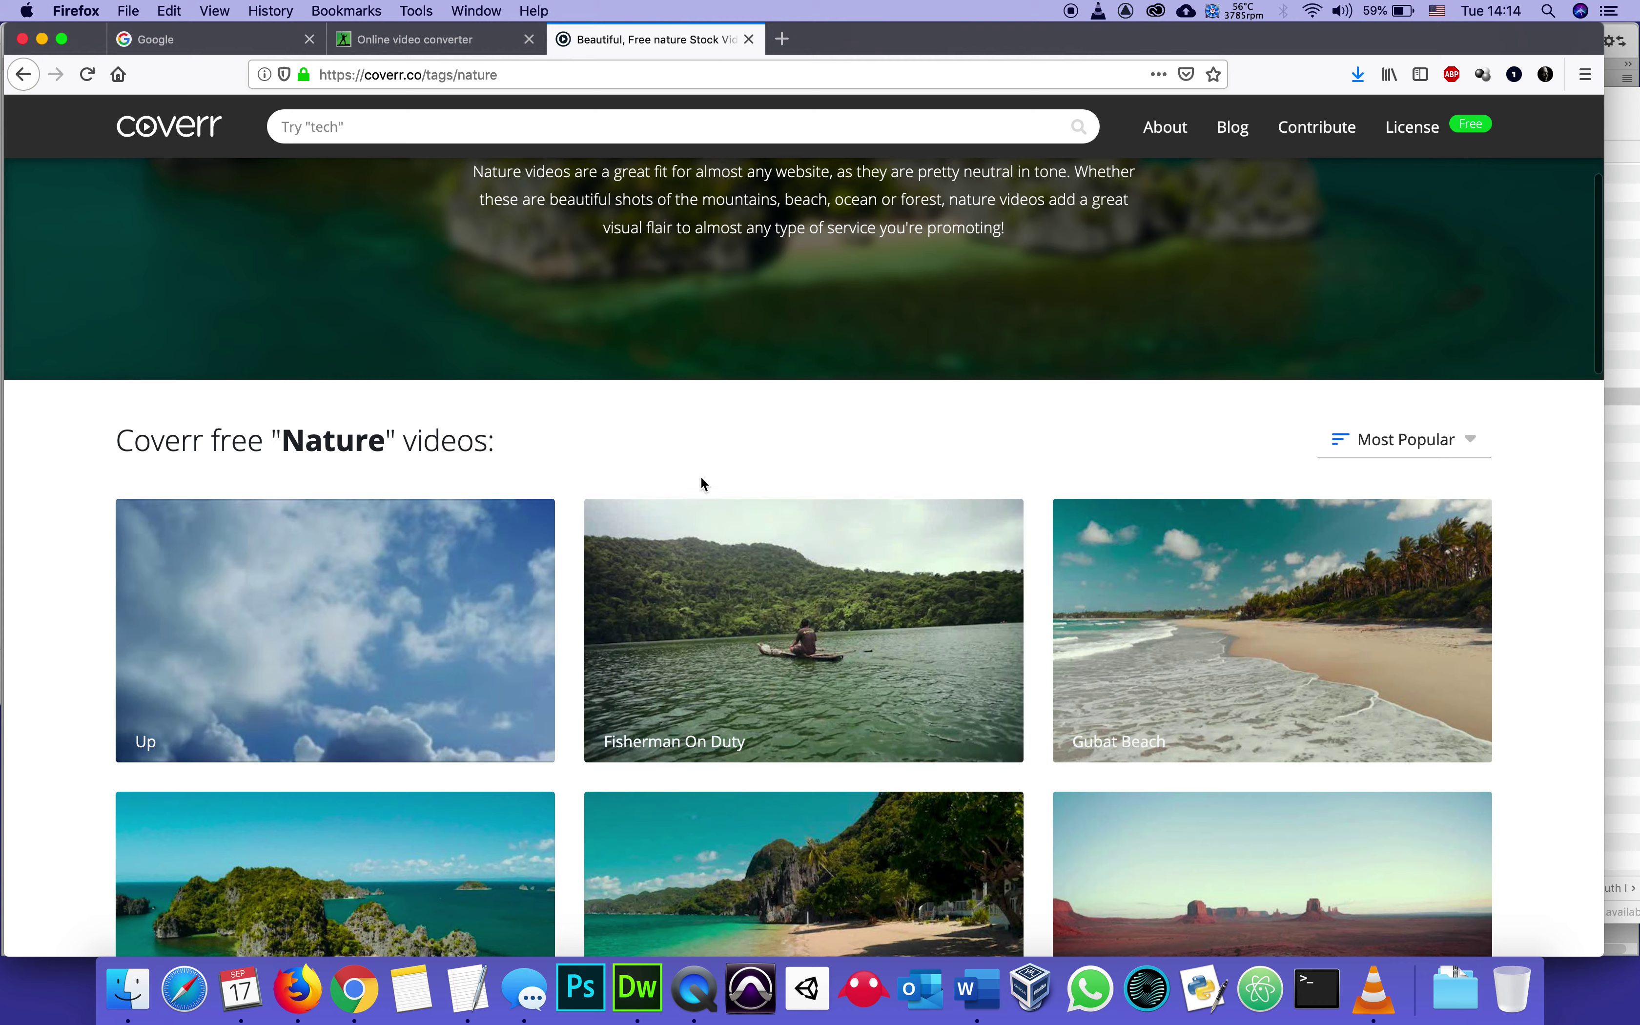
scroll(718, 448, "down", 3)
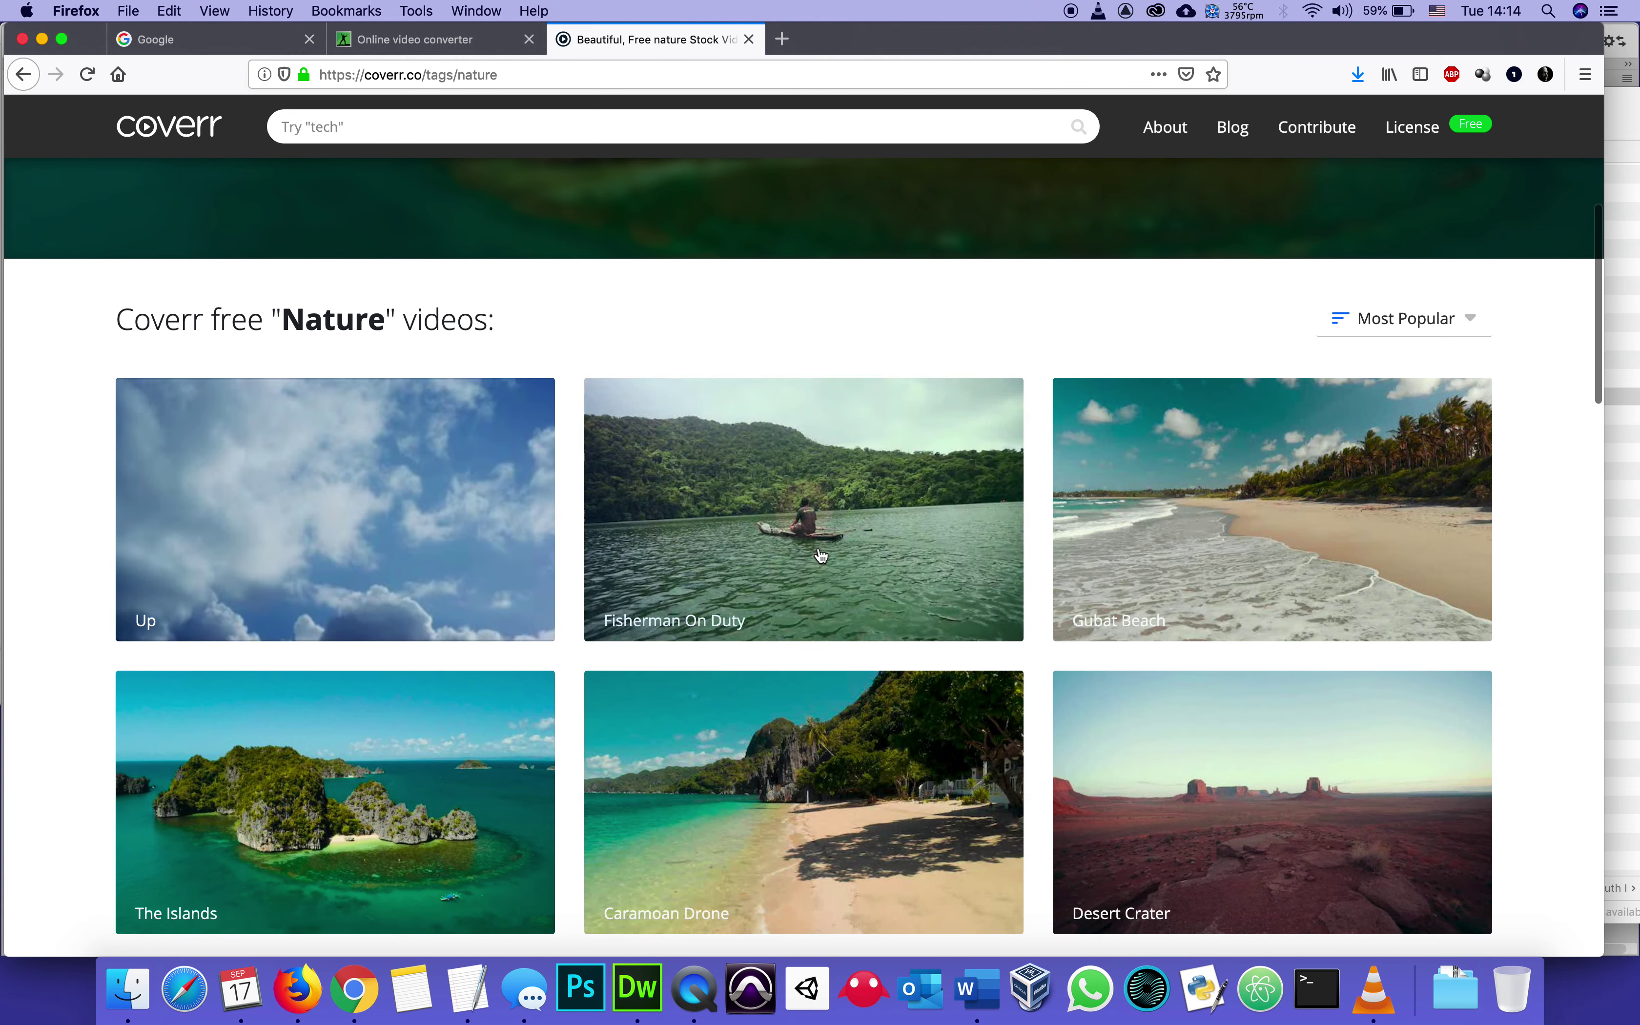
mouse_move(805, 528)
left_click(803, 519)
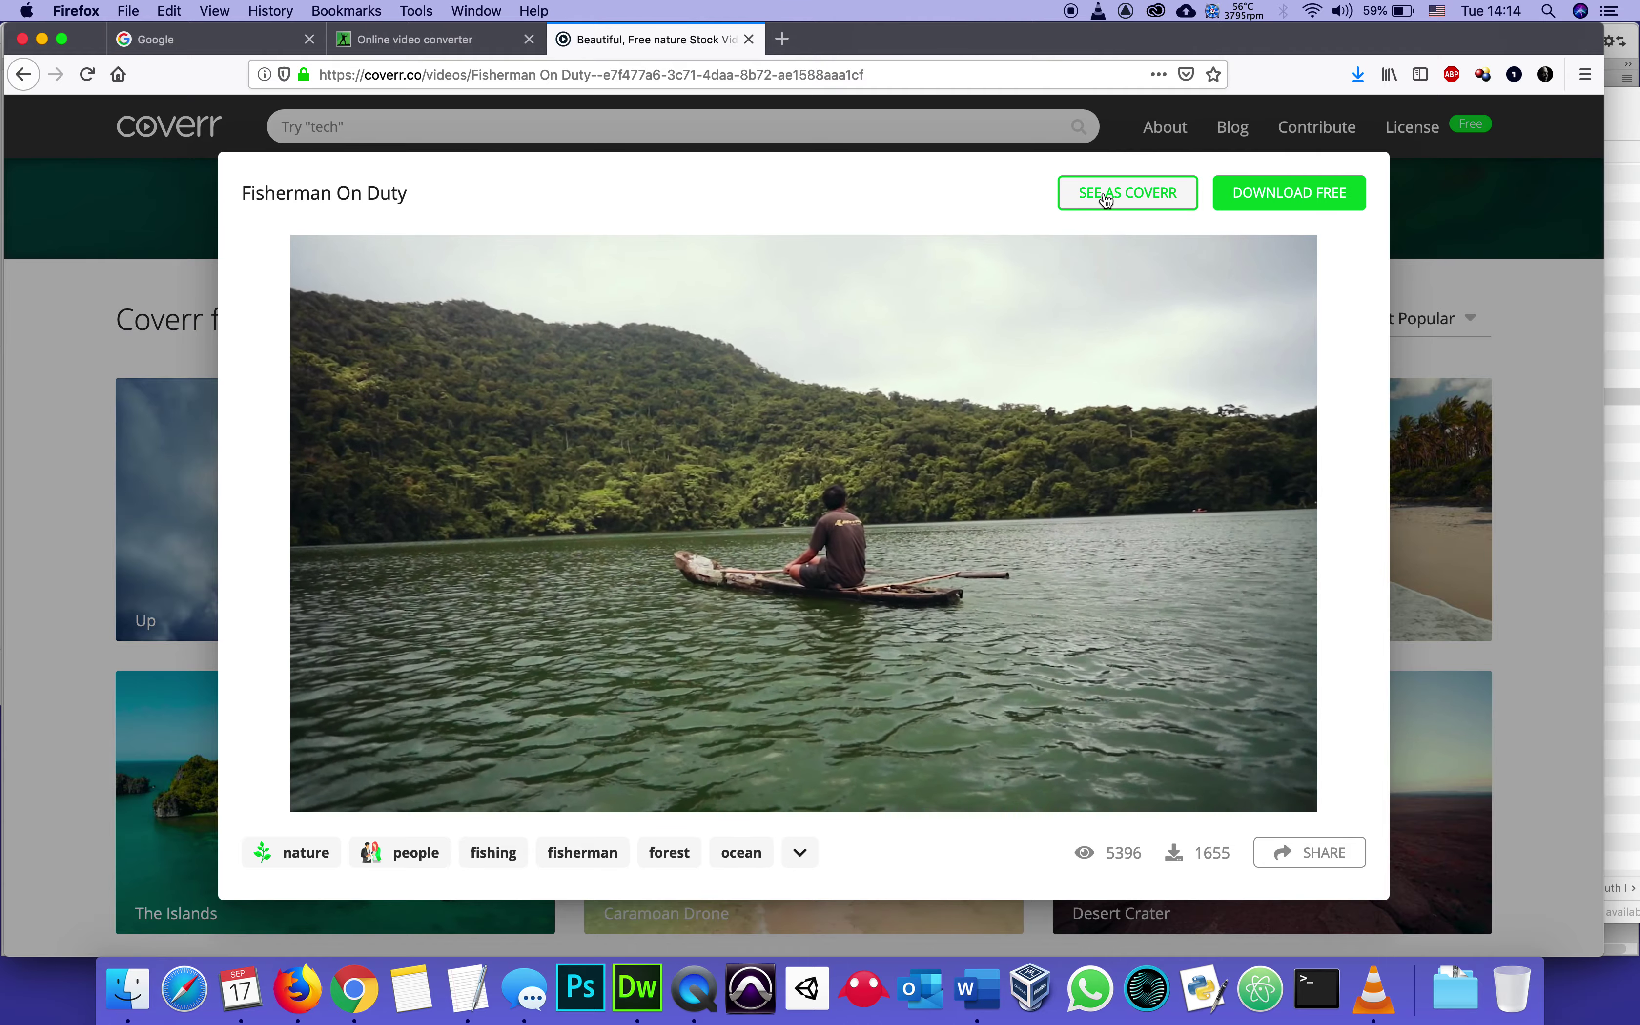
left_click(1106, 199)
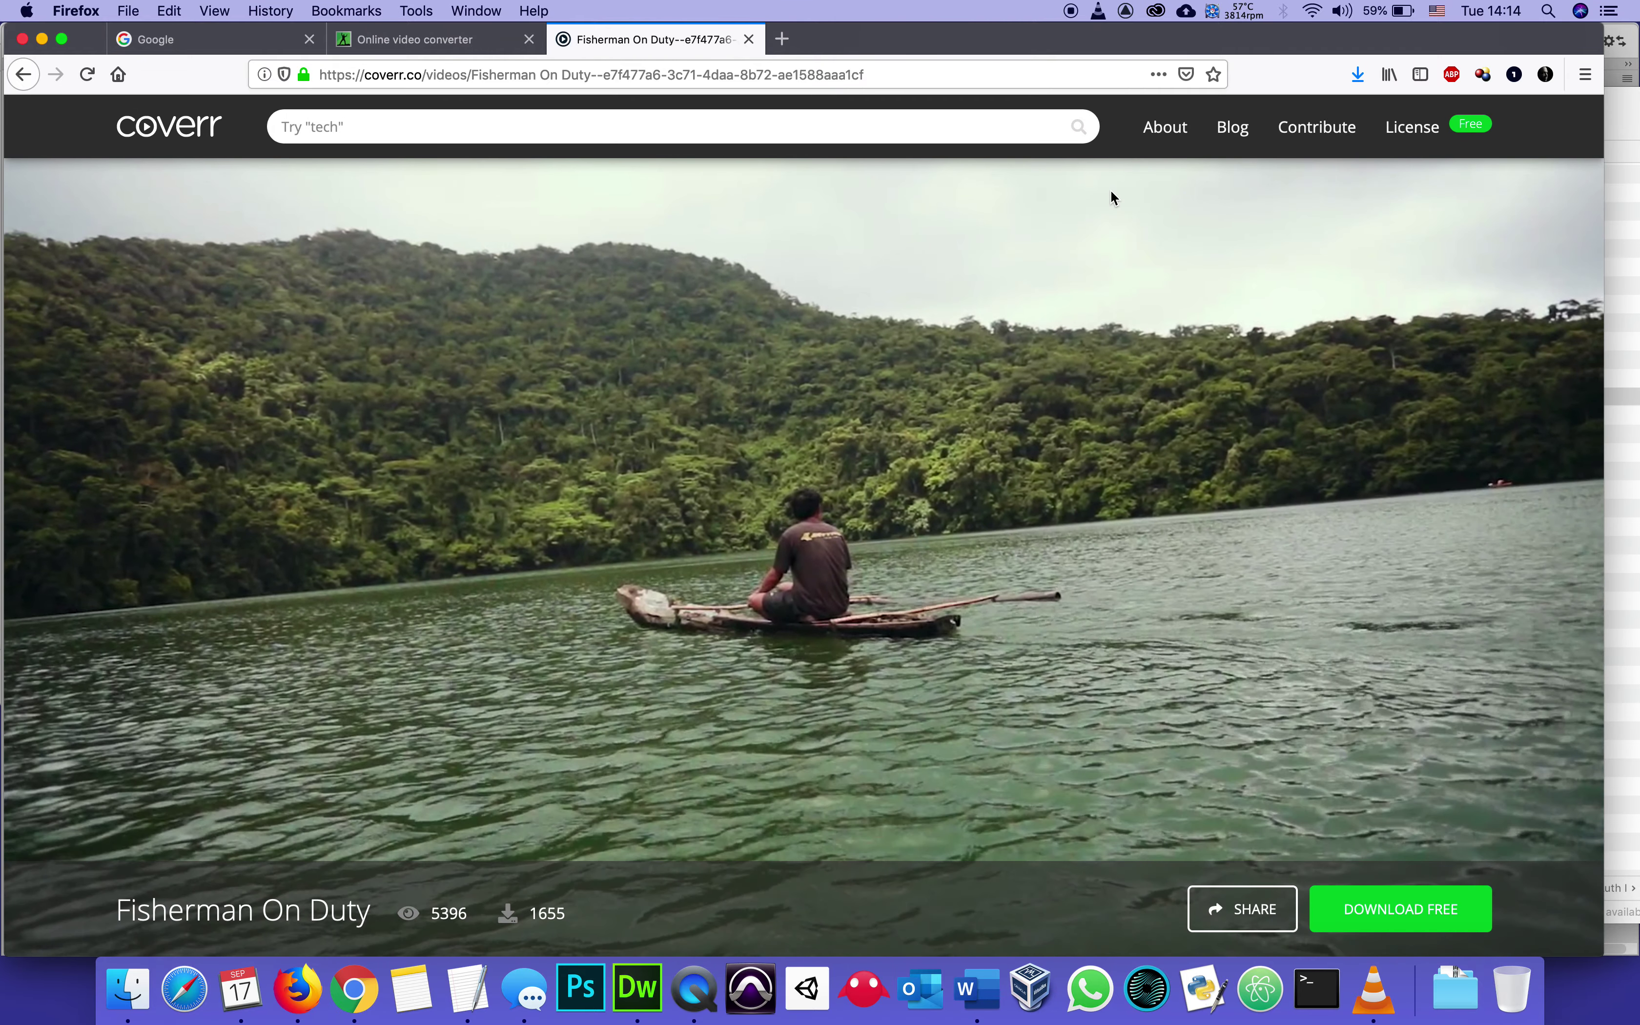
- Look over the full-width Fisherman On Duty page, then return to the Nature videos
scroll(1112, 197, "down", 5)
scroll(1112, 195, "down", 1)
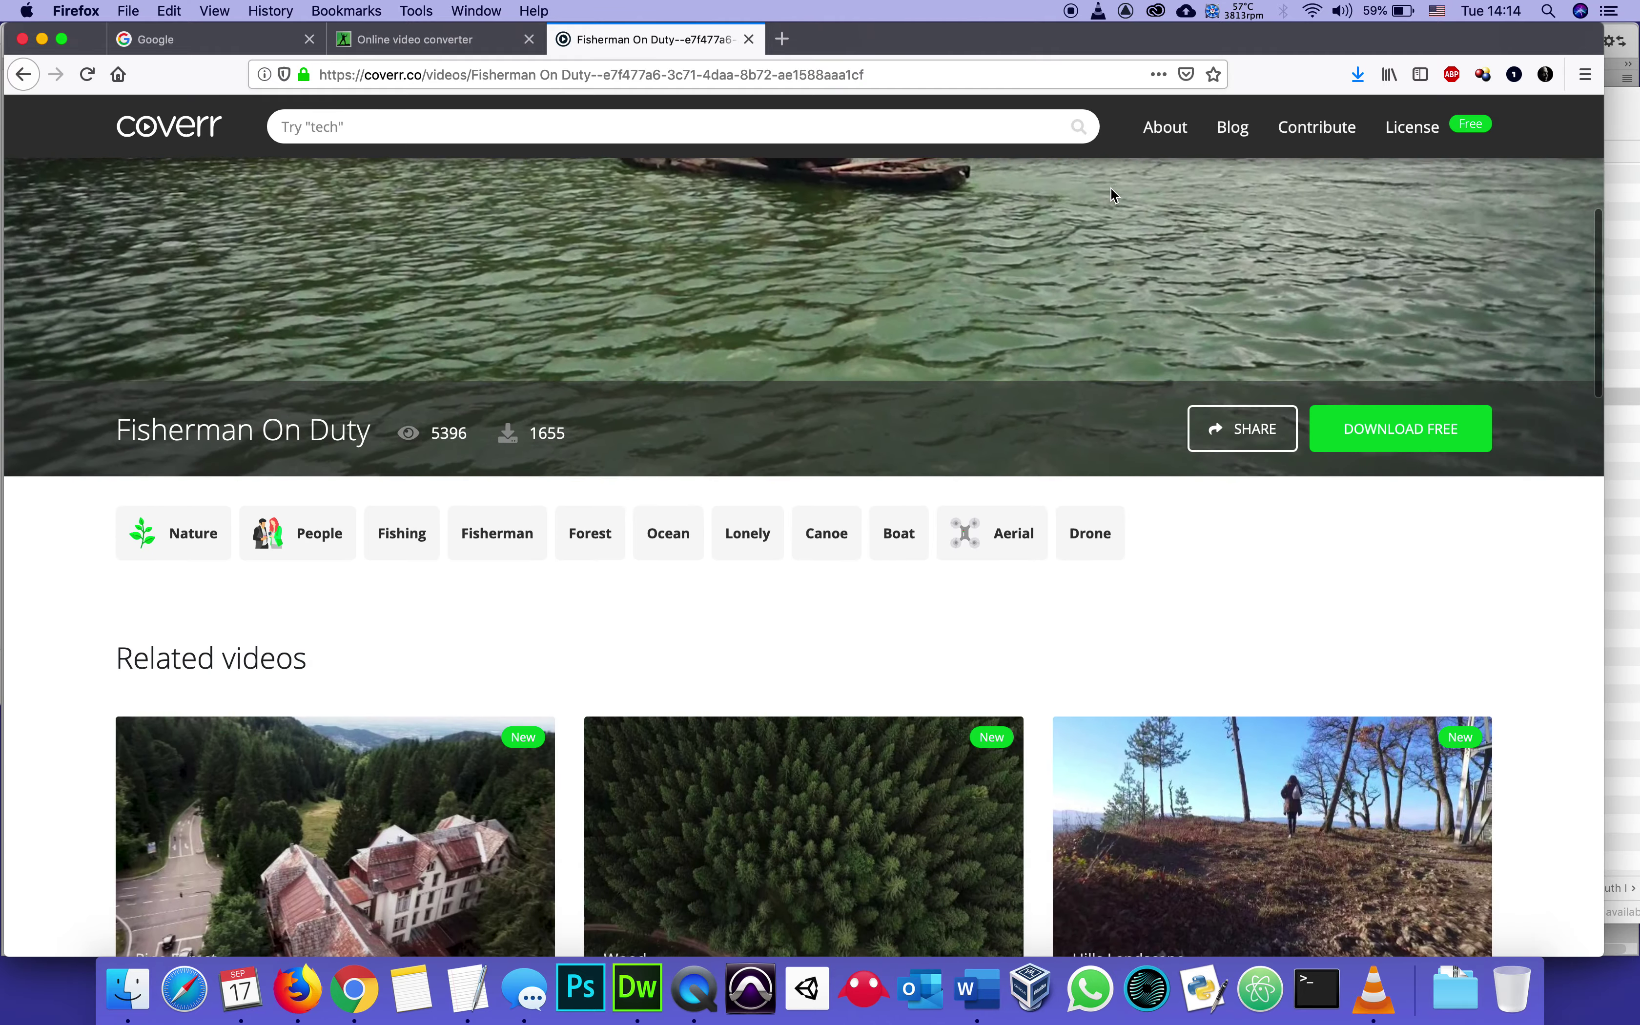
scroll(1112, 195, "up", 6)
scroll(1111, 190, "down", 10)
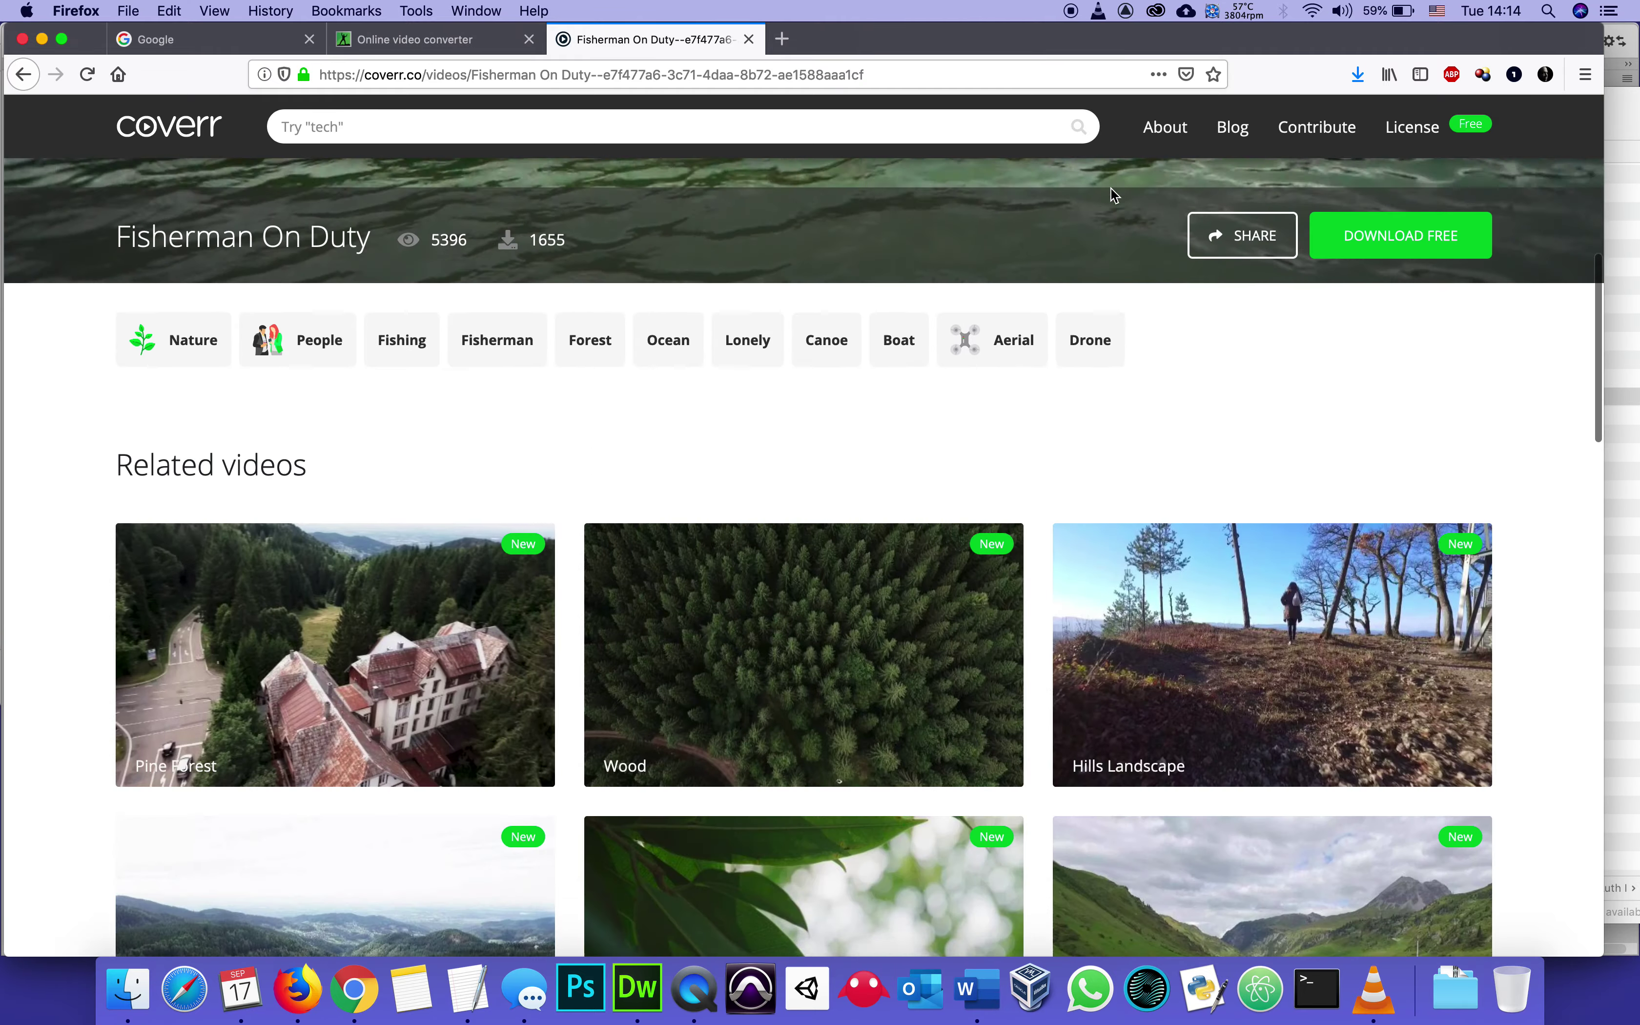
scroll(1111, 190, "up", 10)
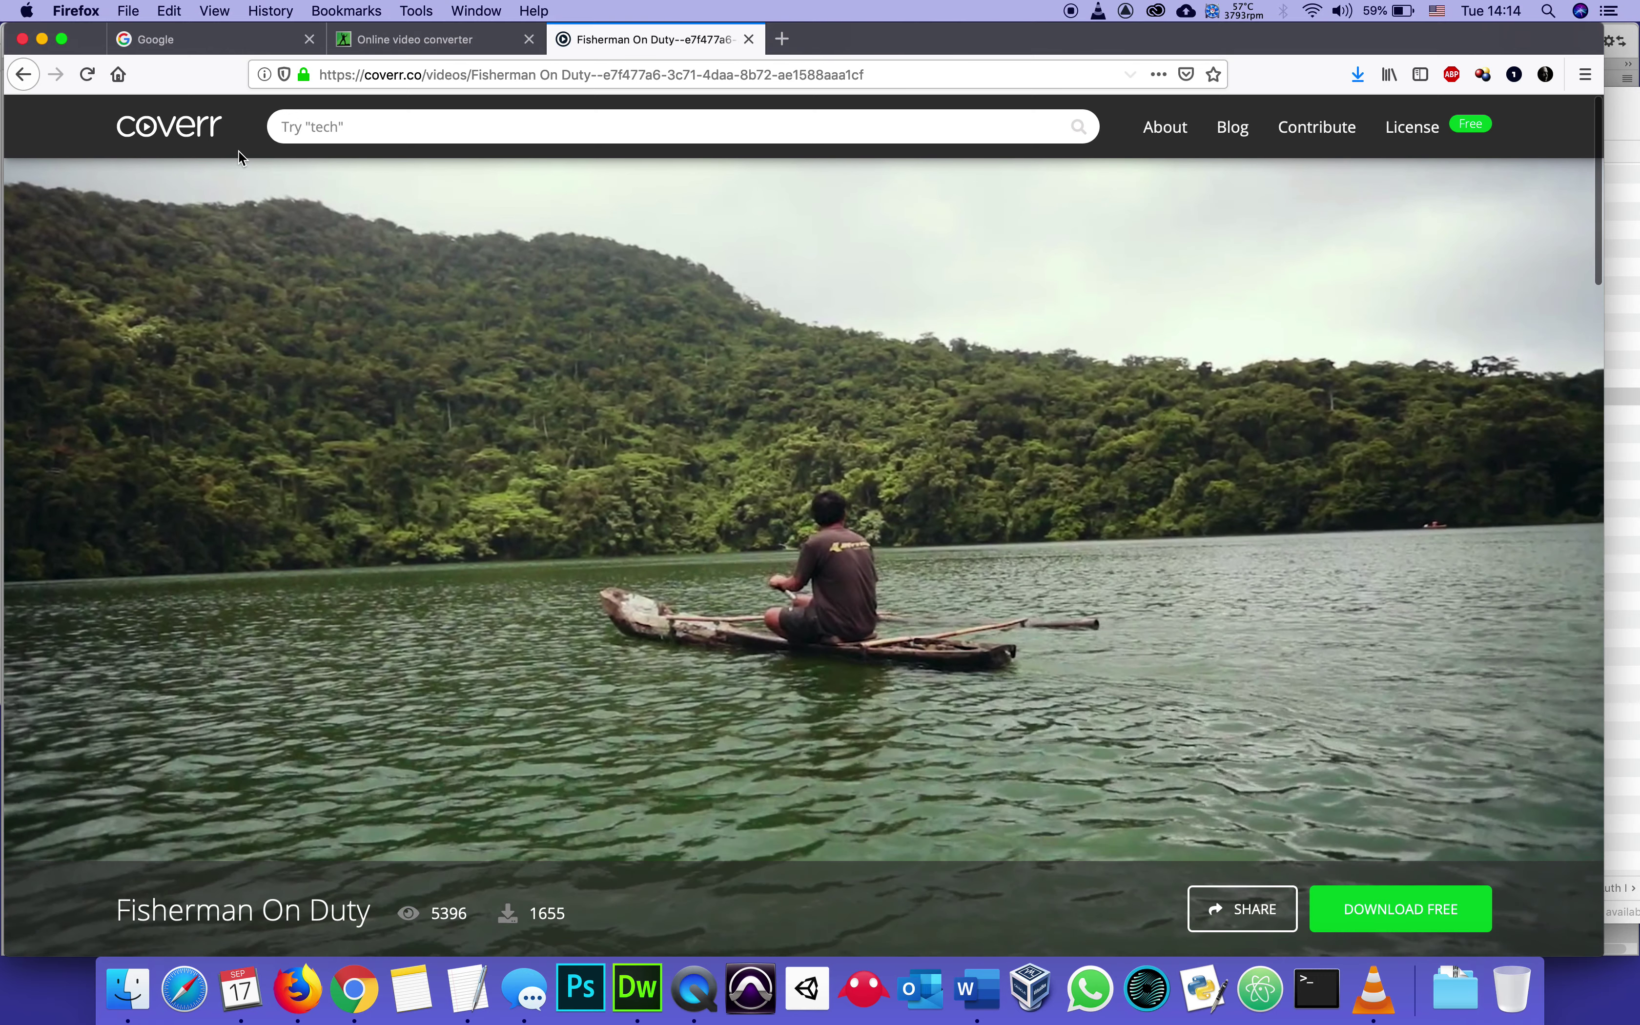
left_click(23, 74)
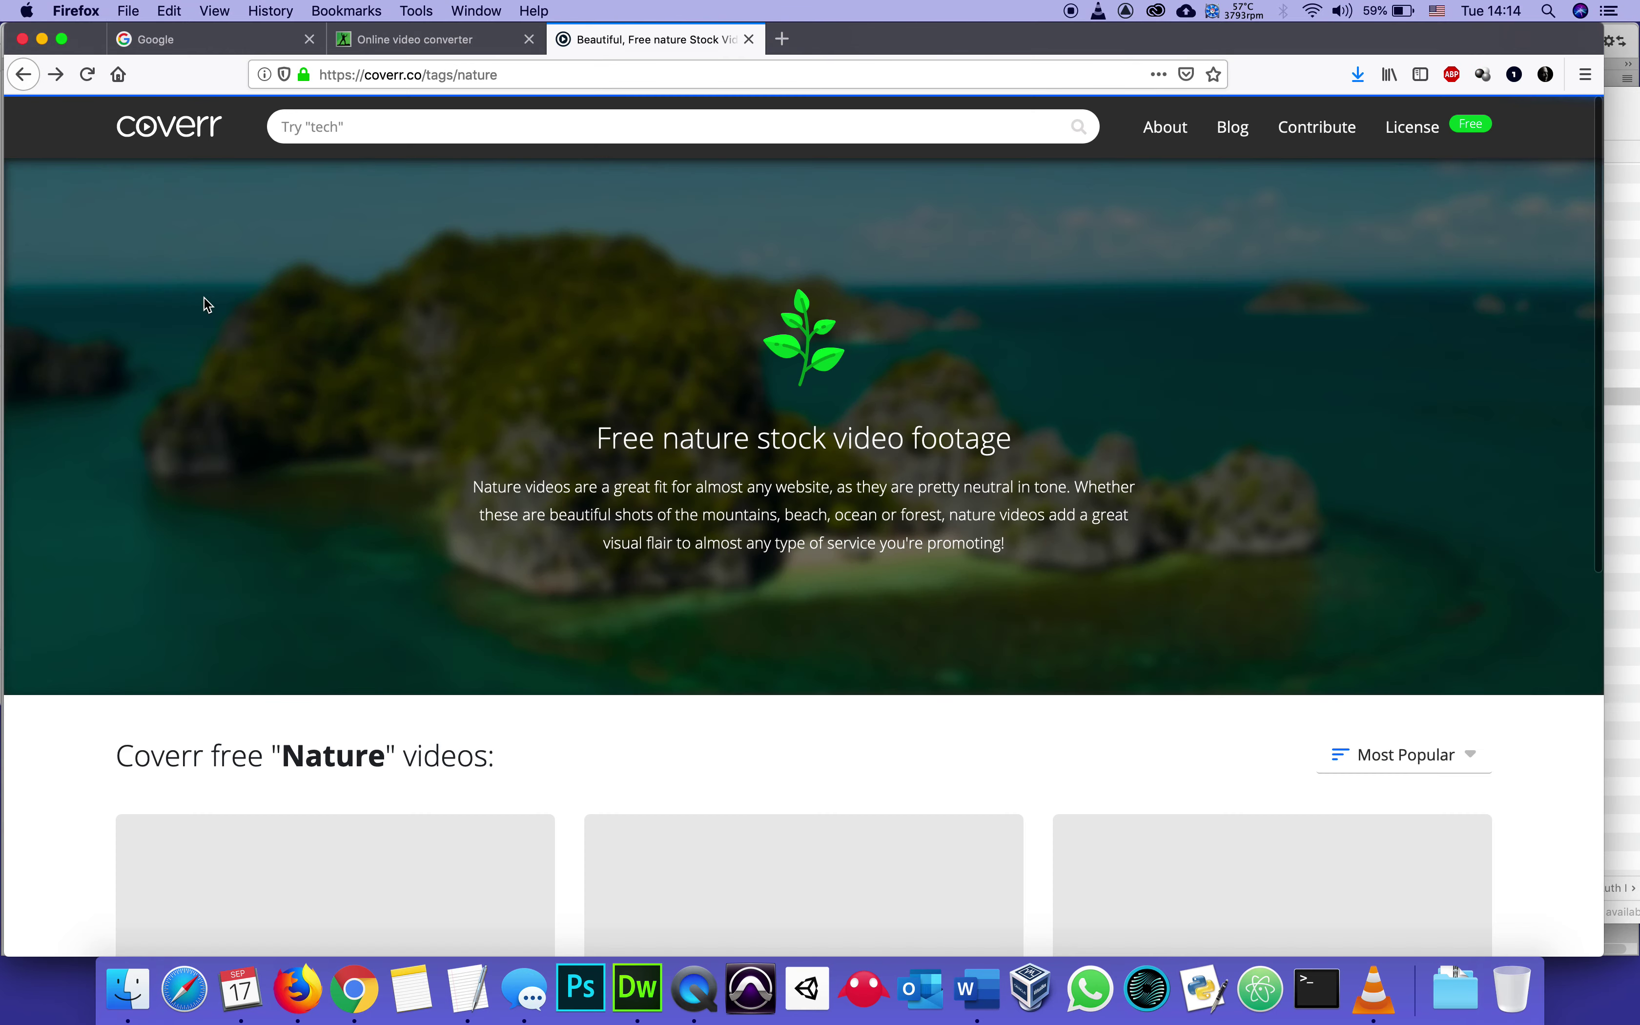
- Preview the Matukad Island clip and download it free as a 6.4 MB zip
scroll(423, 462, "down", 2)
scroll(423, 462, "down", 8)
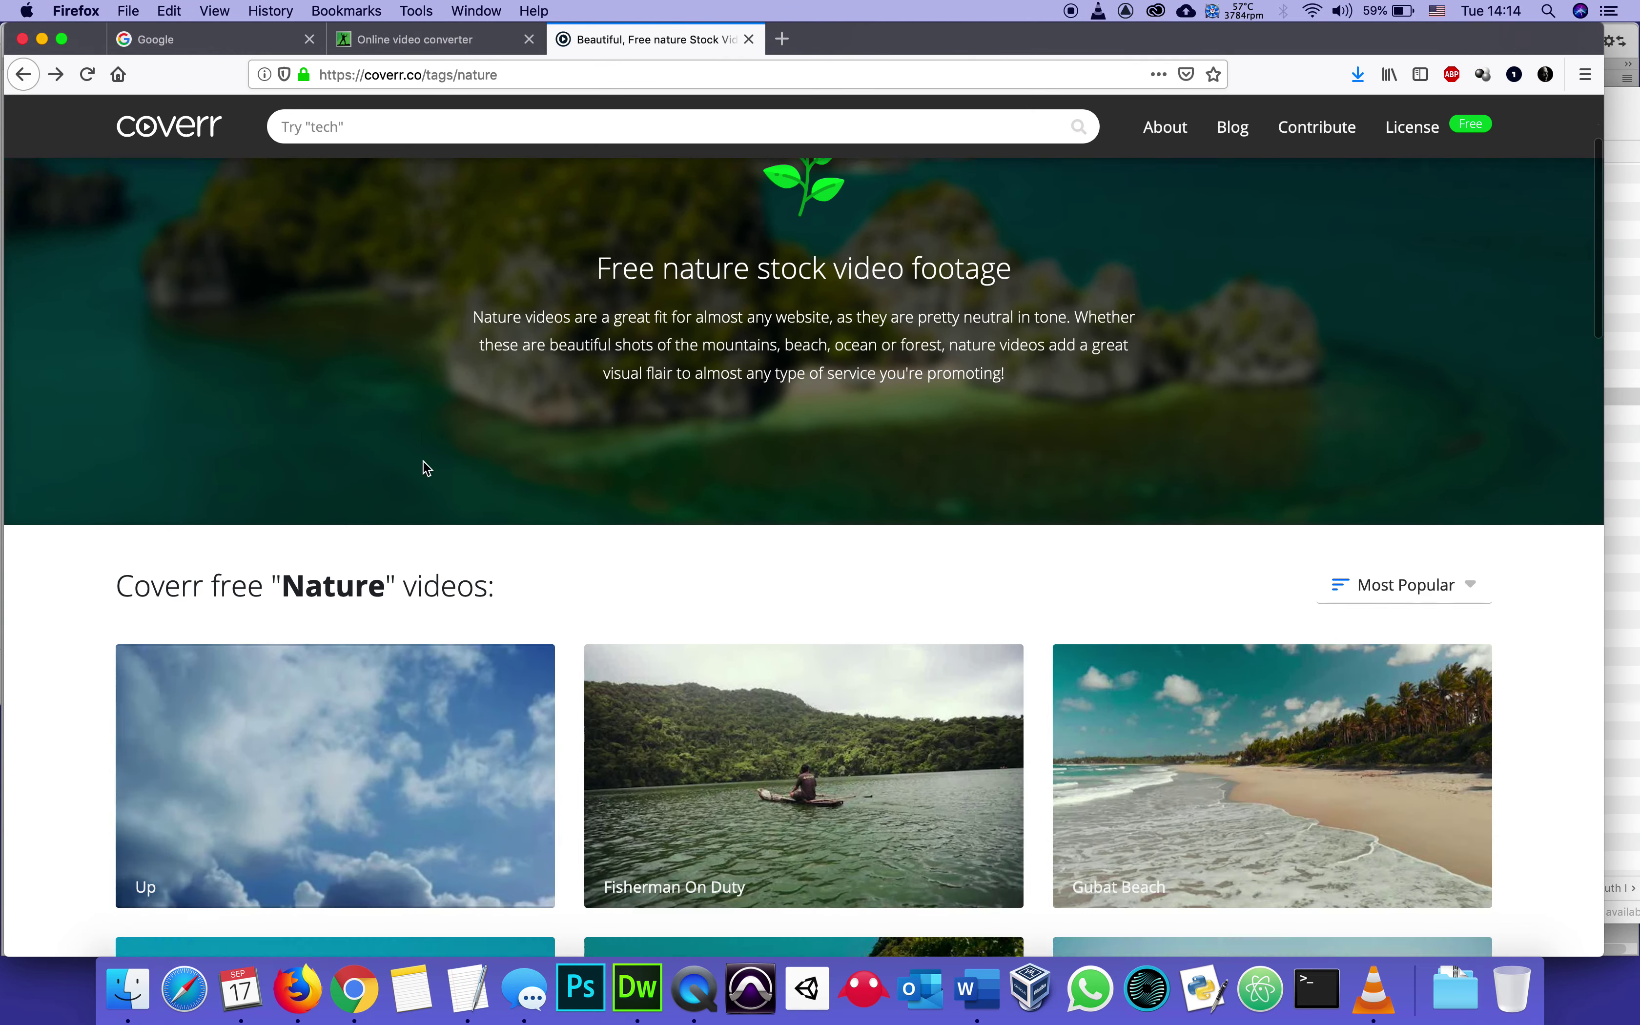
scroll(423, 462, "down", 5)
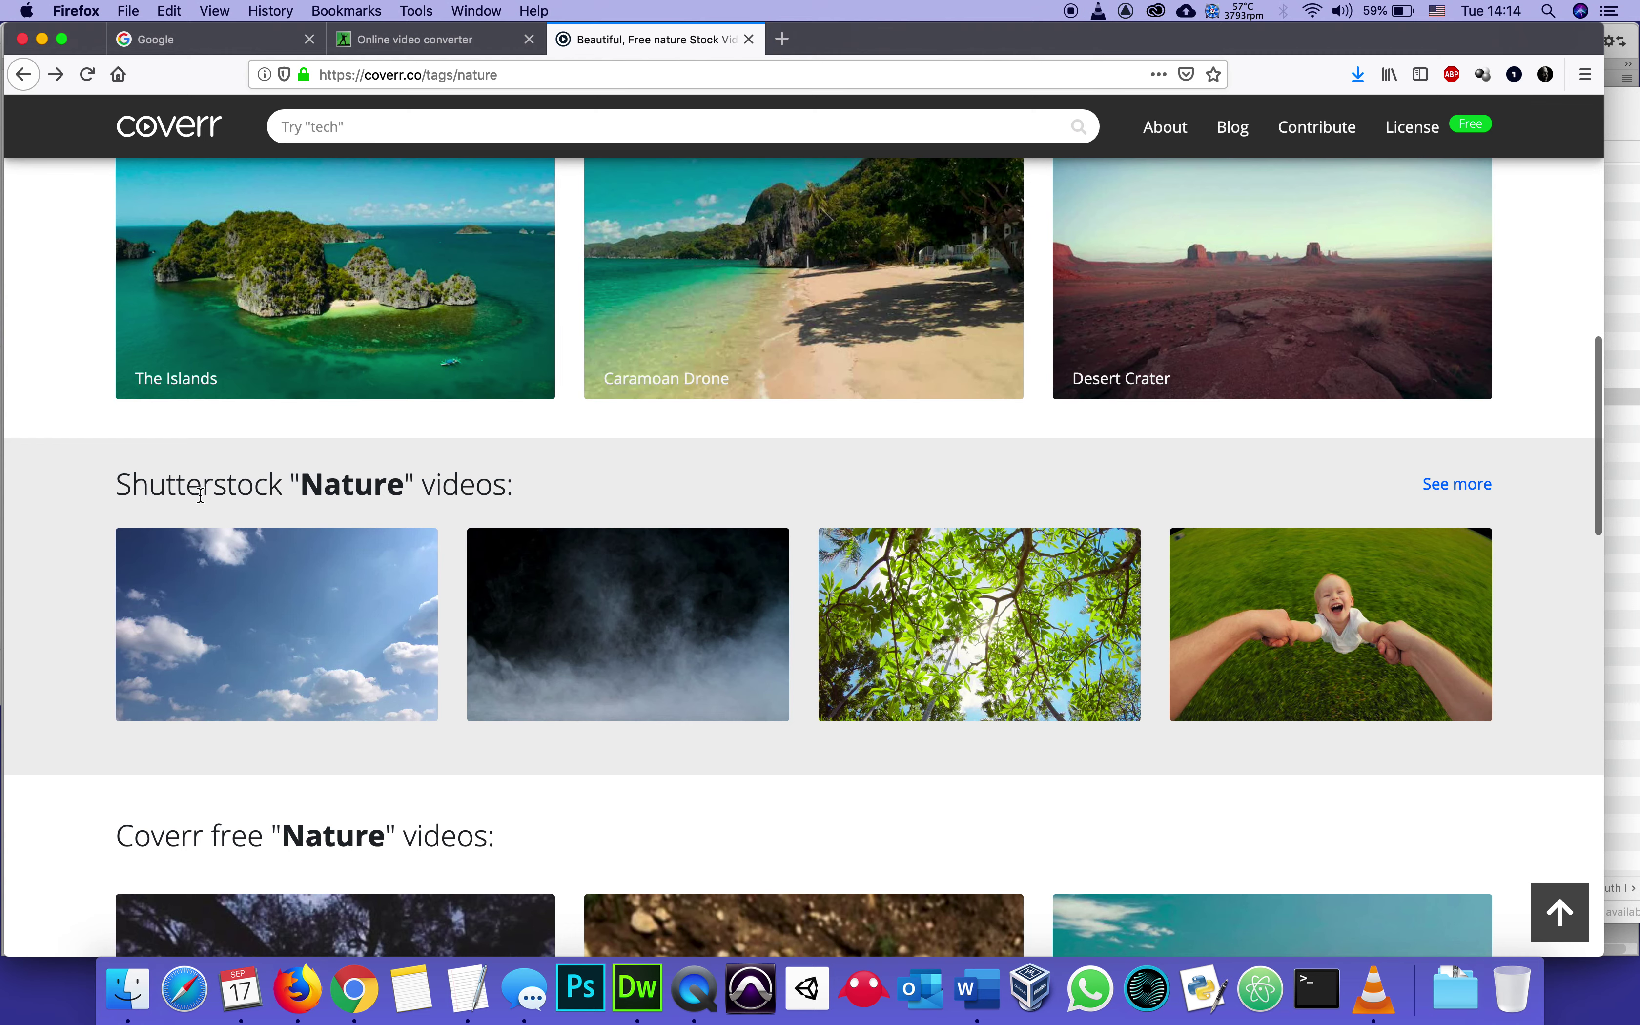
scroll(370, 522, "down", 1)
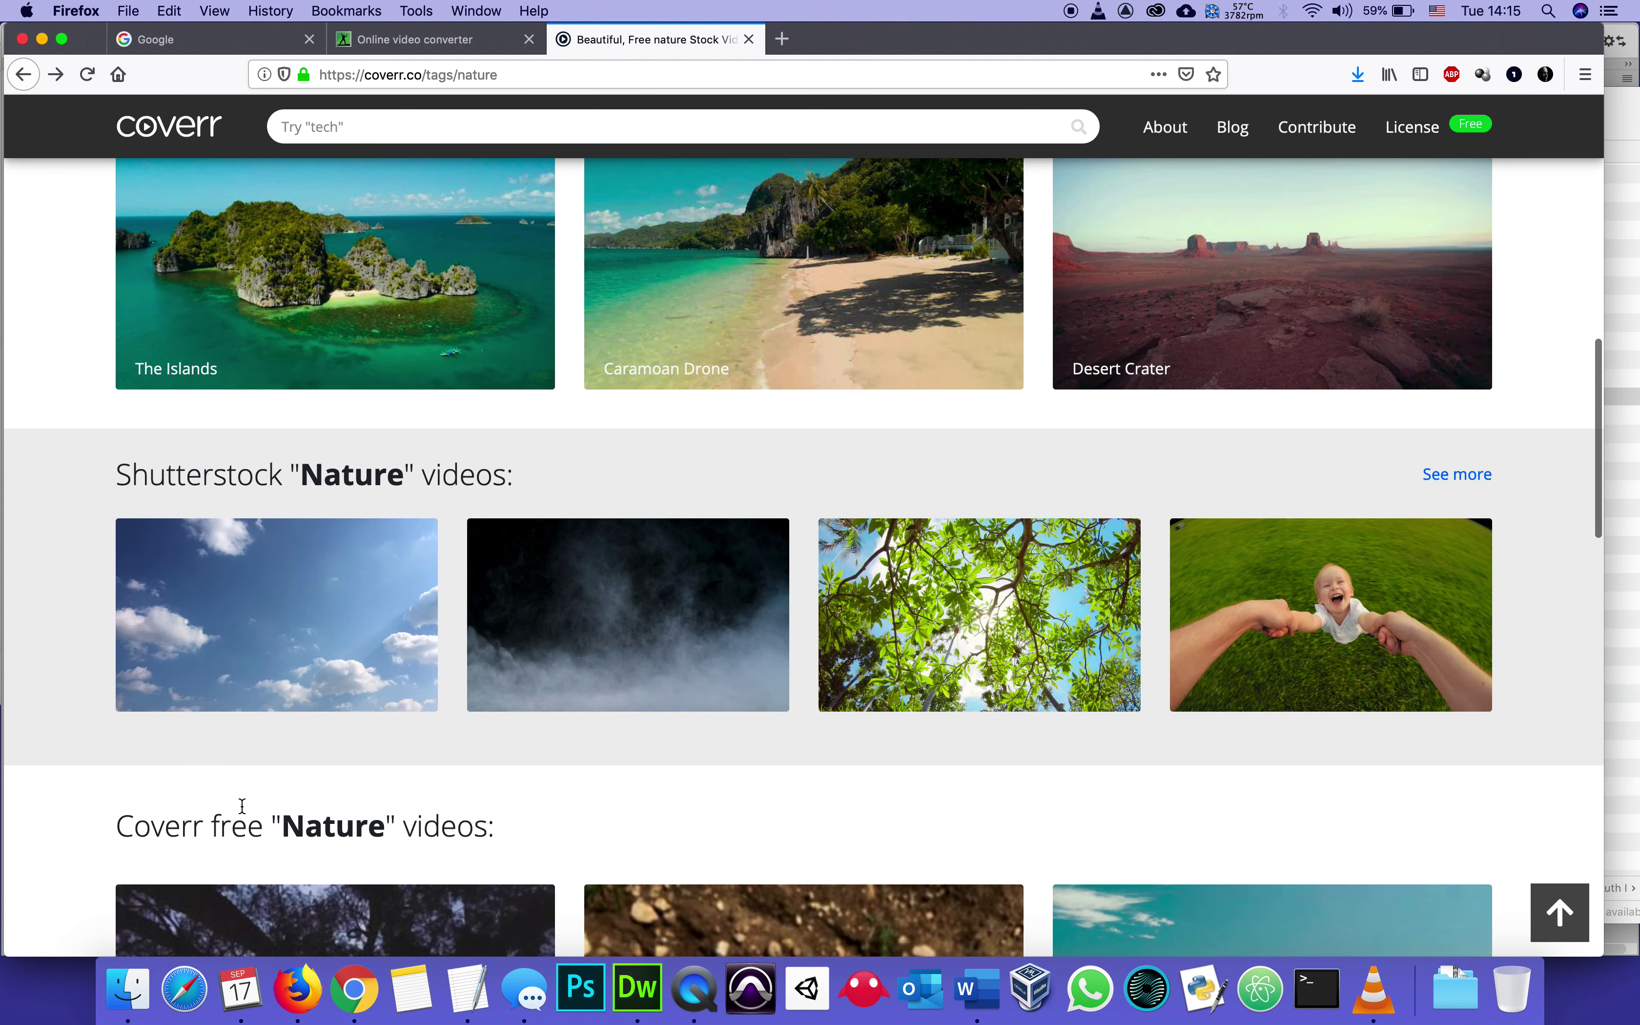
scroll(242, 805, "down", 5)
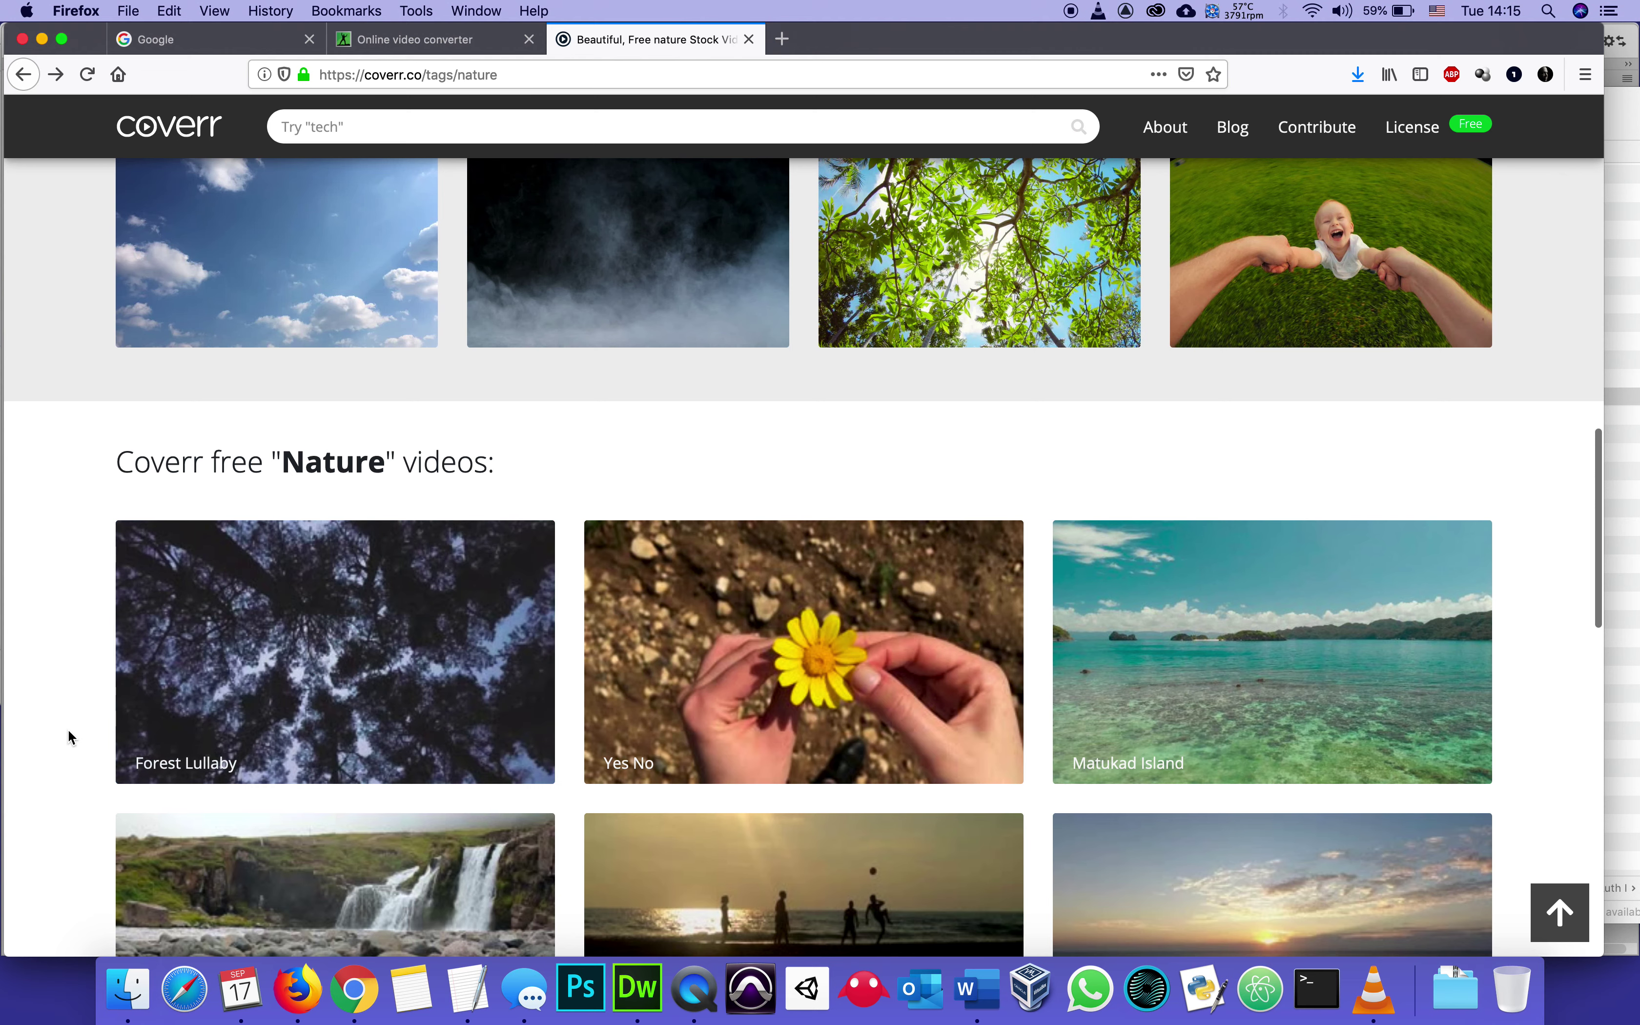
mouse_move(726, 633)
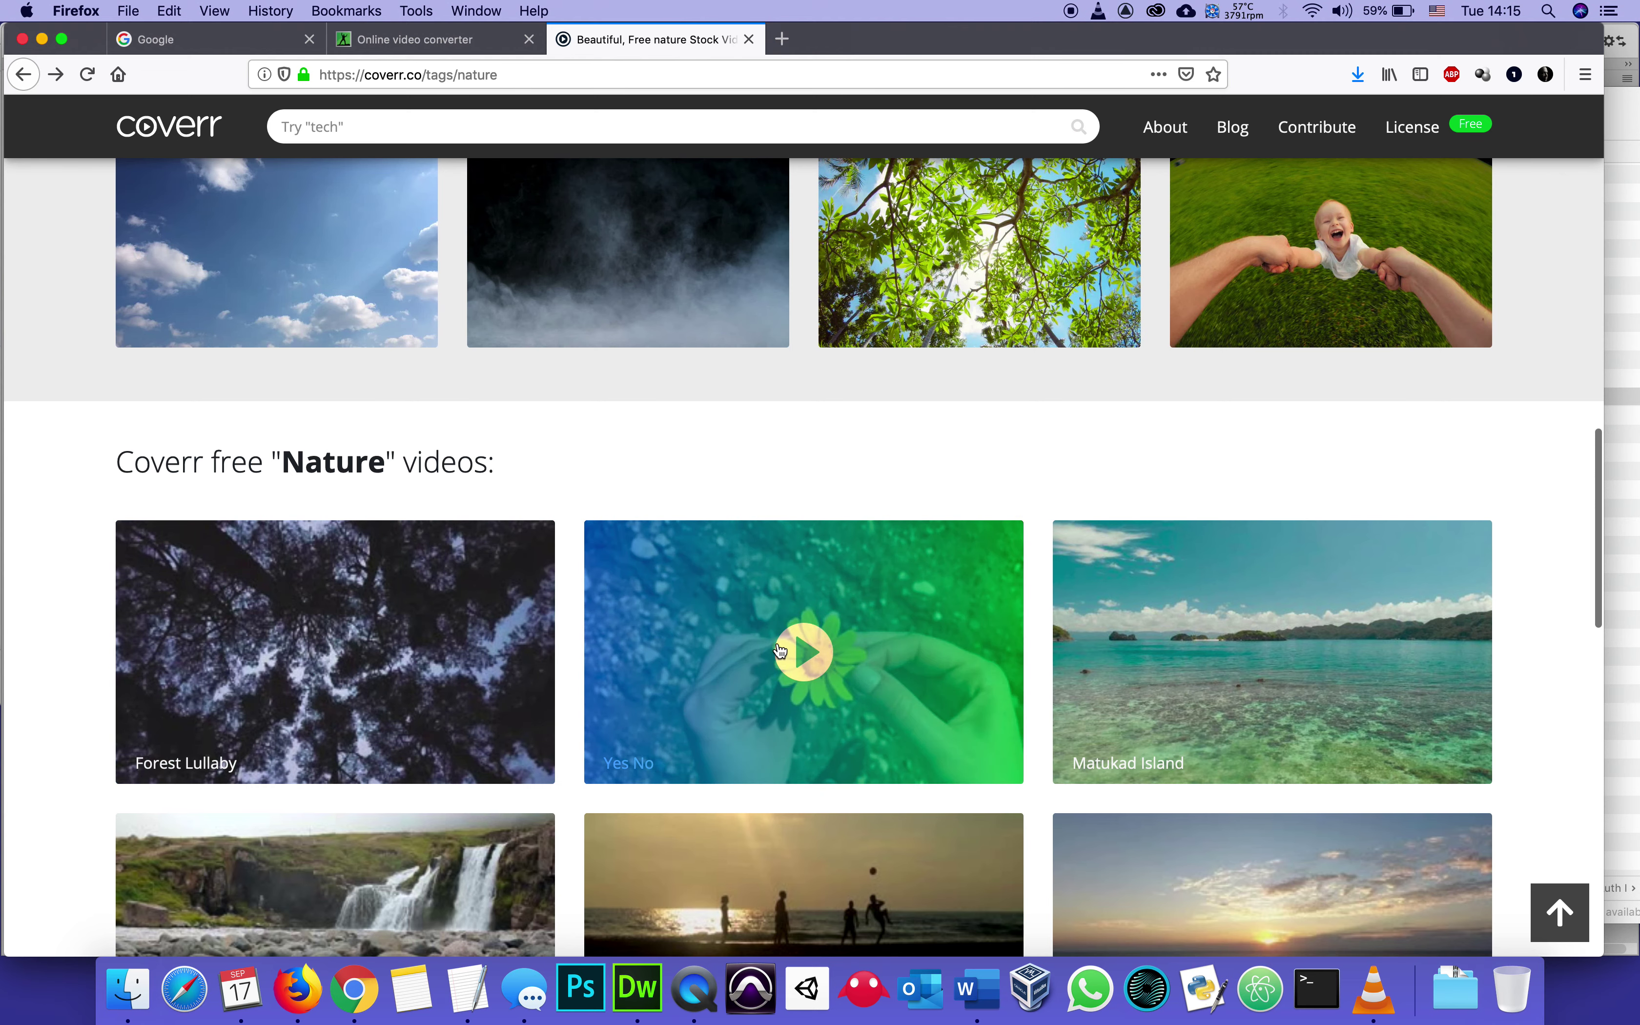
mouse_move(1129, 705)
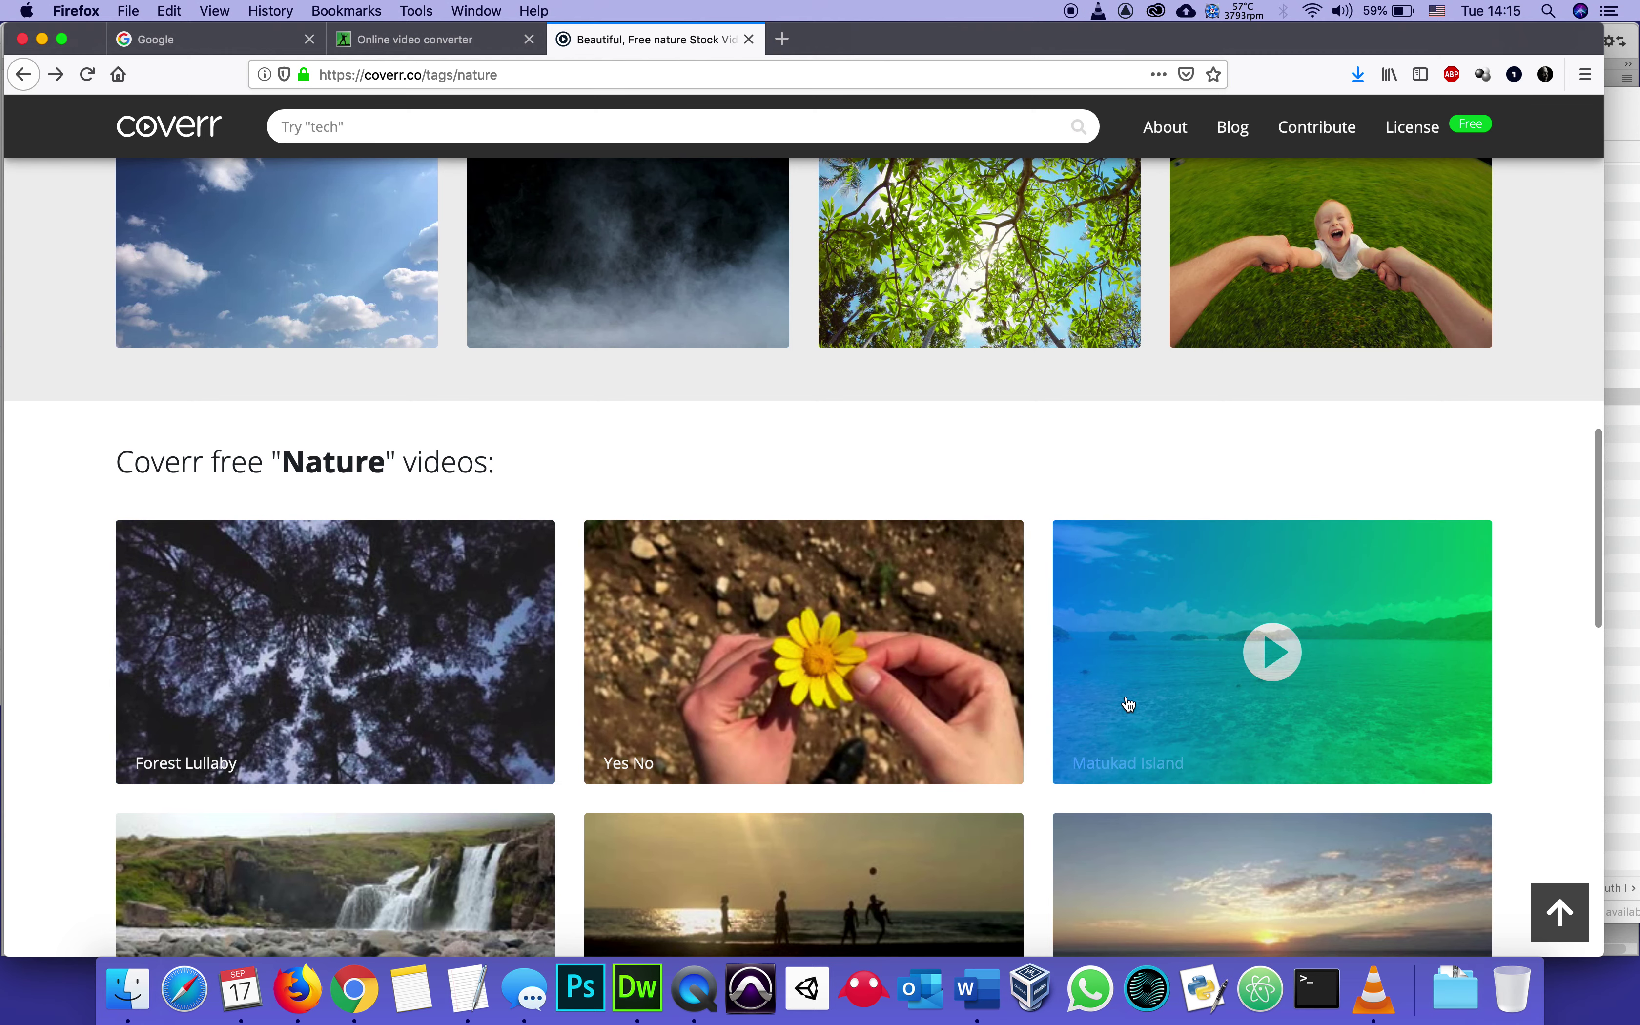
left_click(1272, 653)
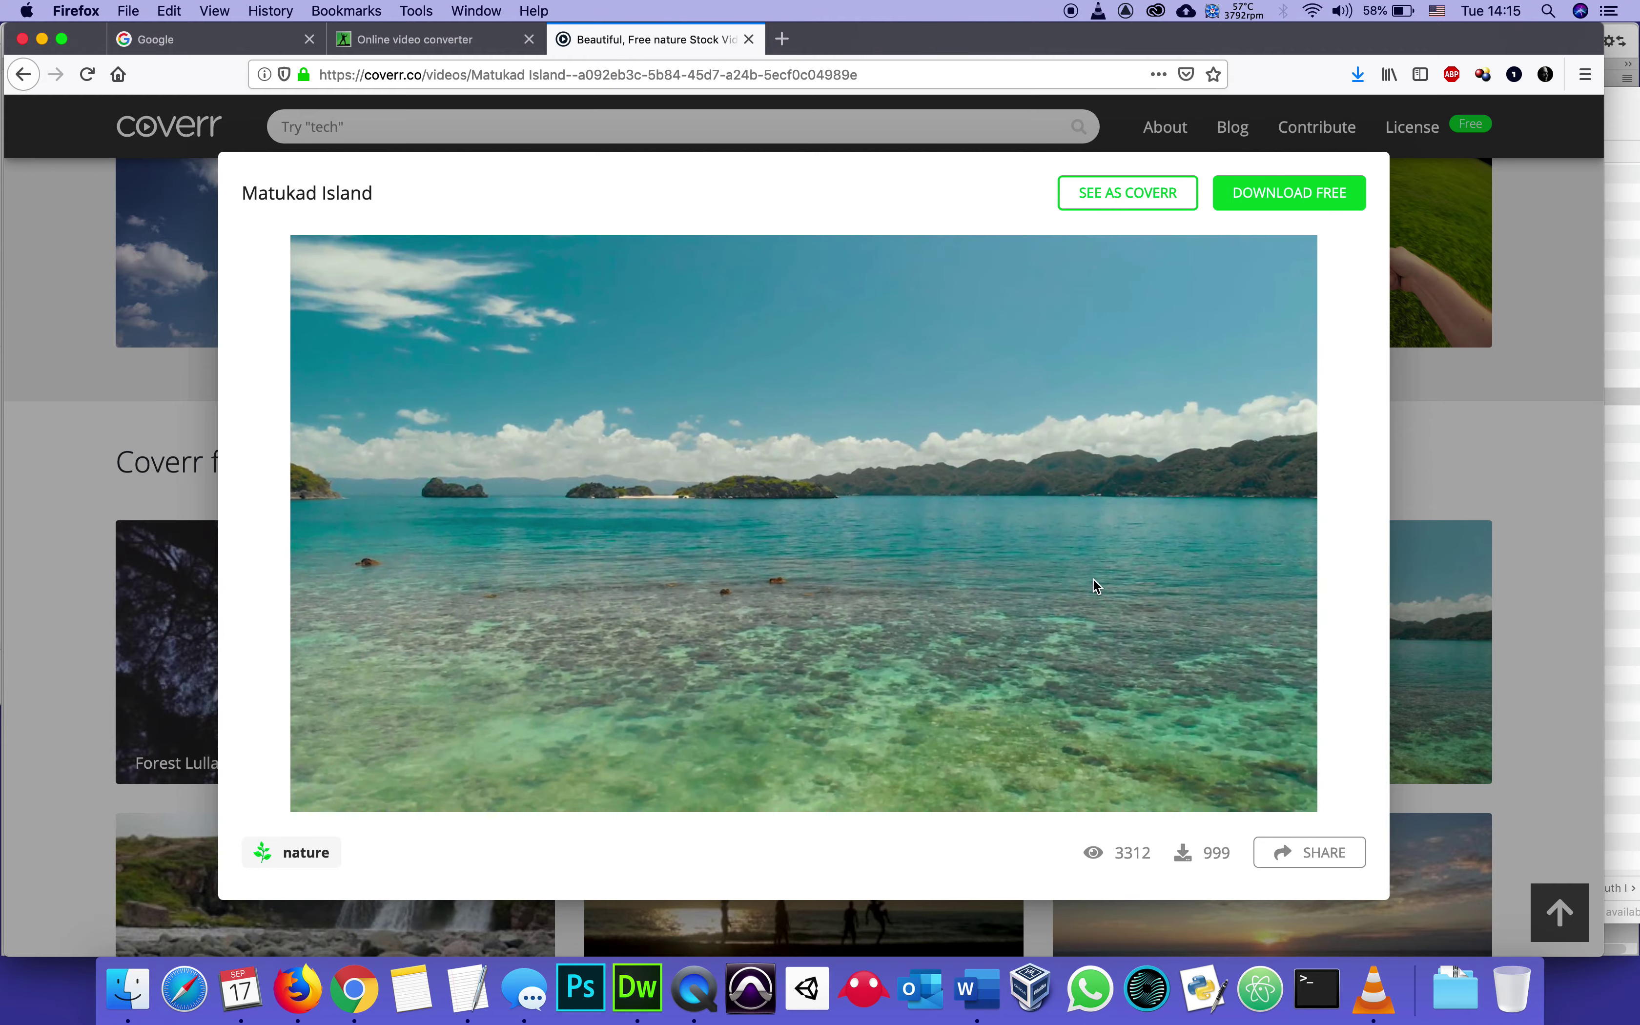
left_click(1267, 207)
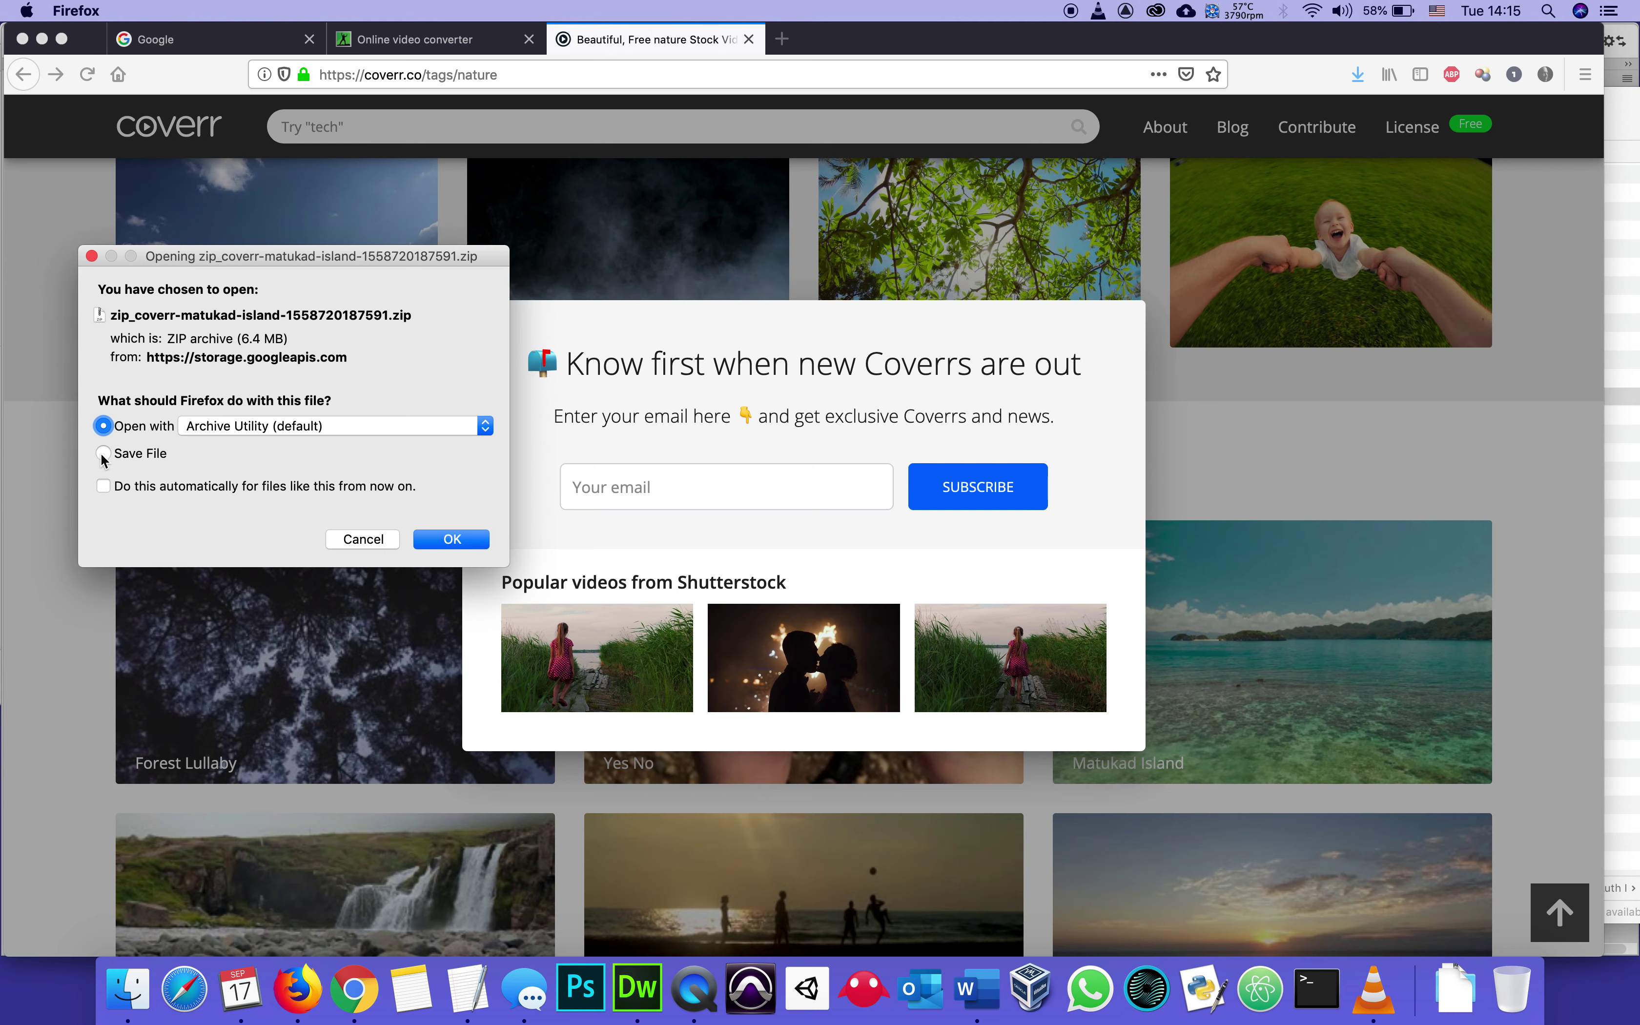
left_click(444, 540)
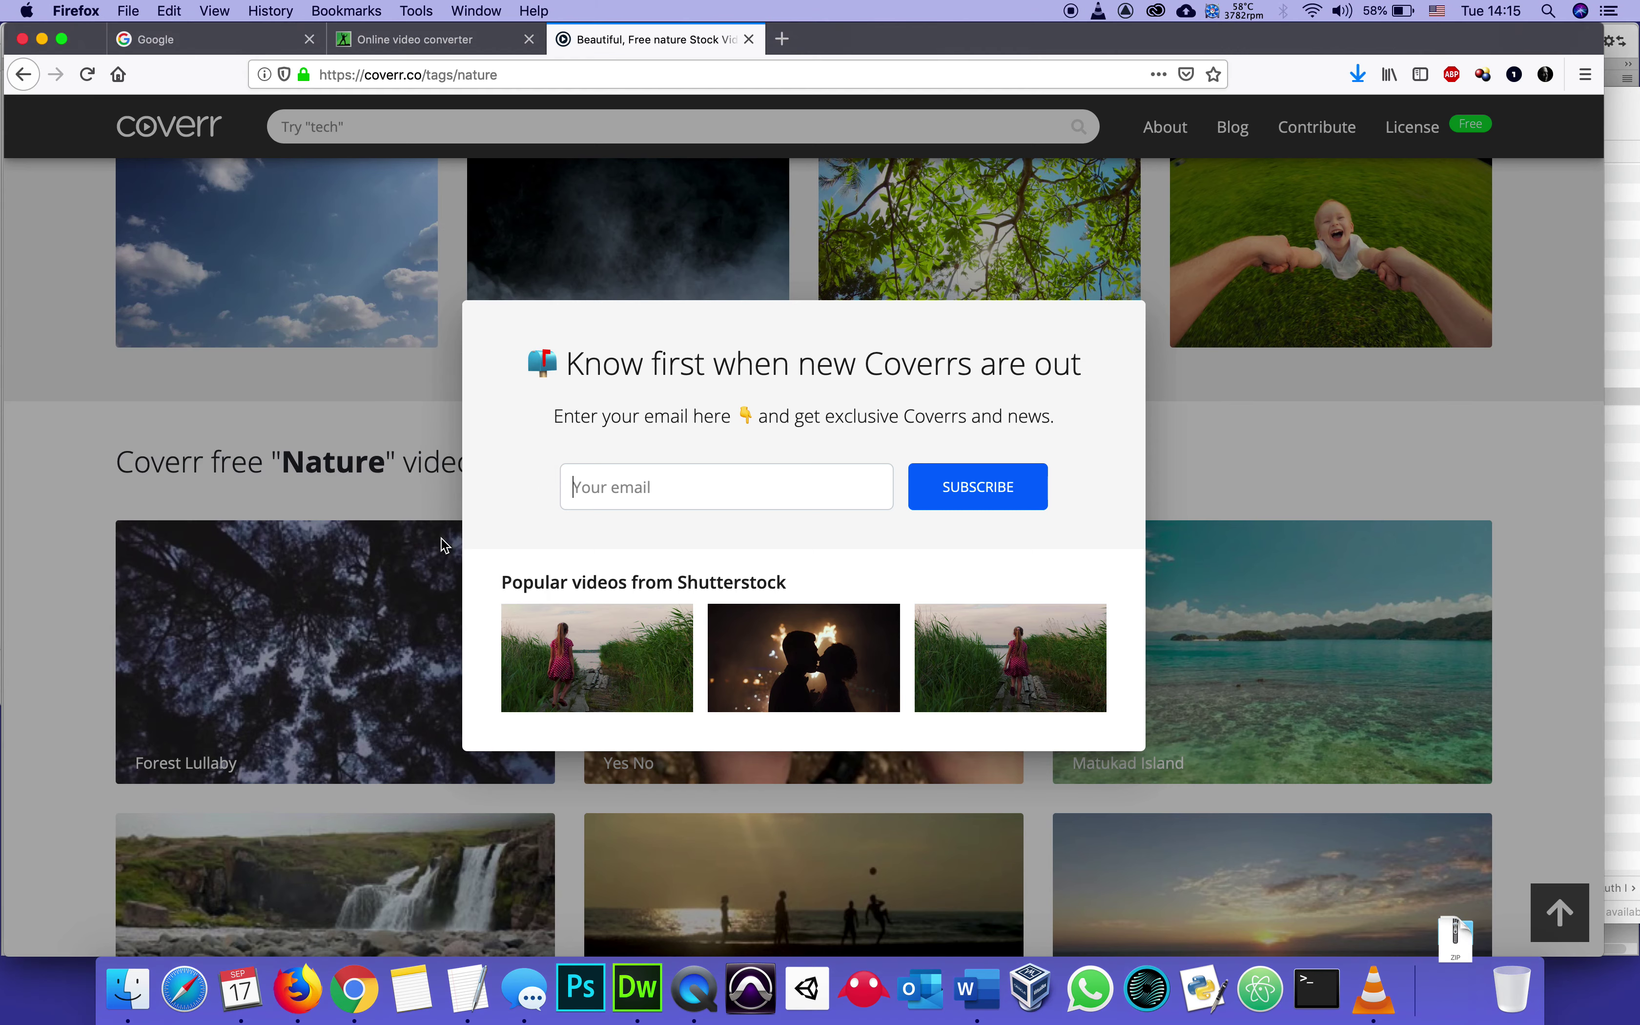
- In Finder's Downloads, unzip the island archive and open the extracted folder
left_click(130, 987)
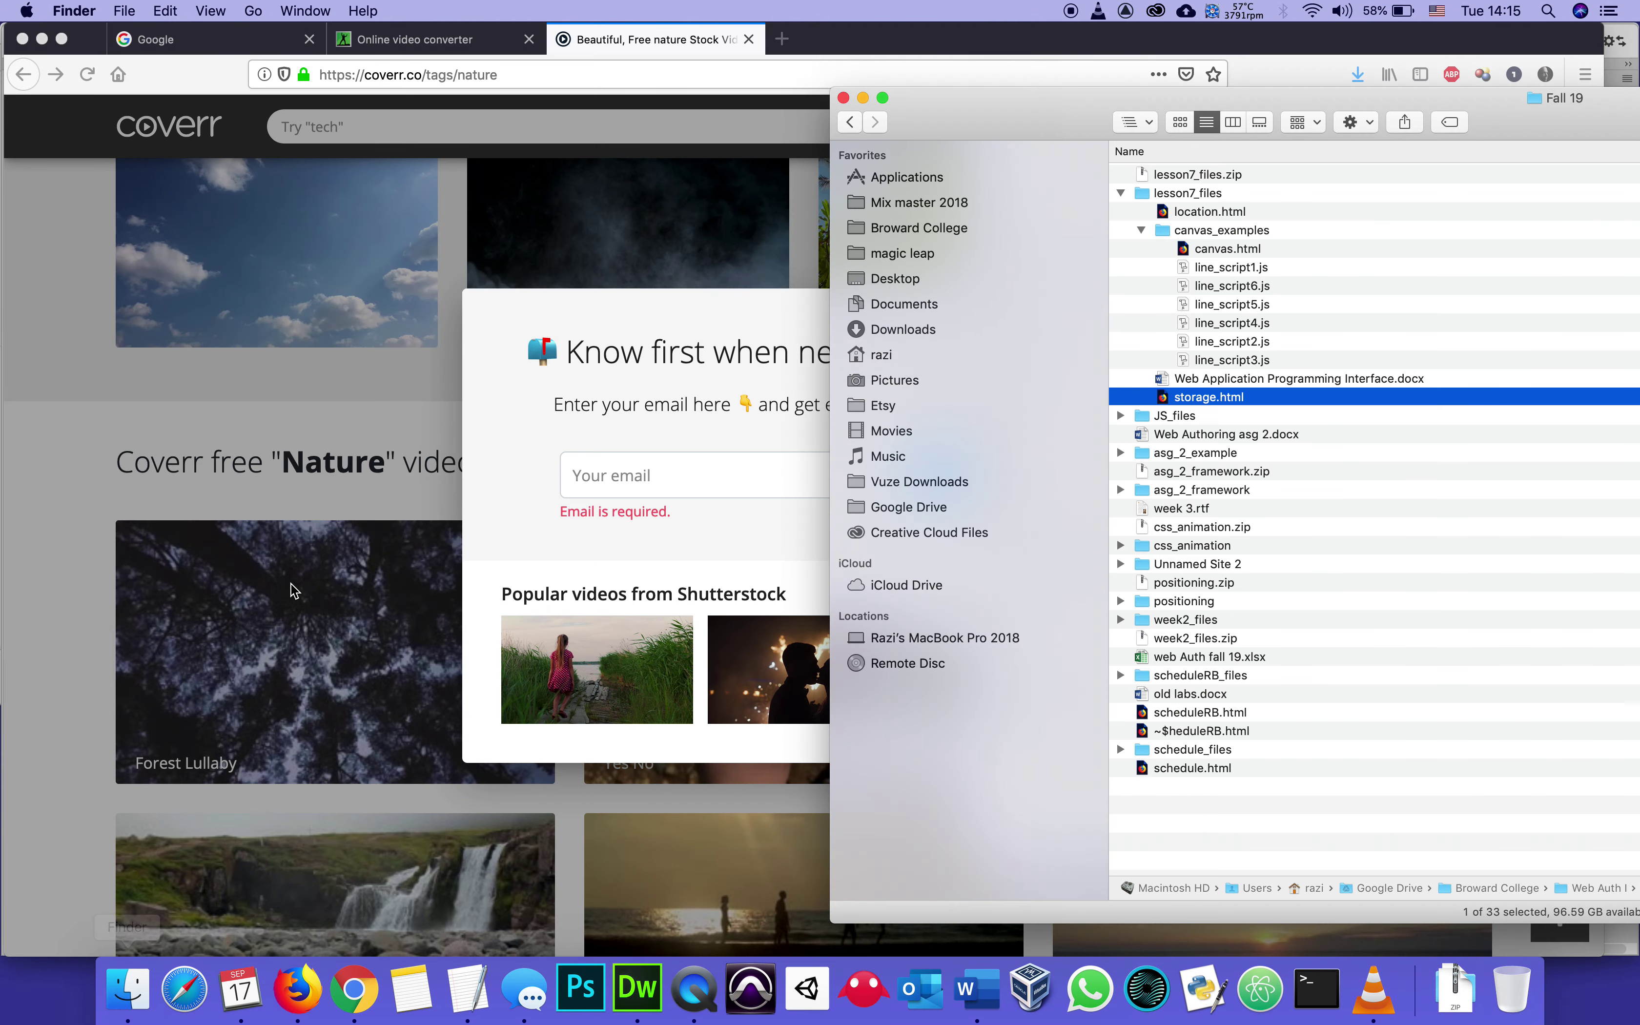
left_click_drag(1026, 115, 374, 123)
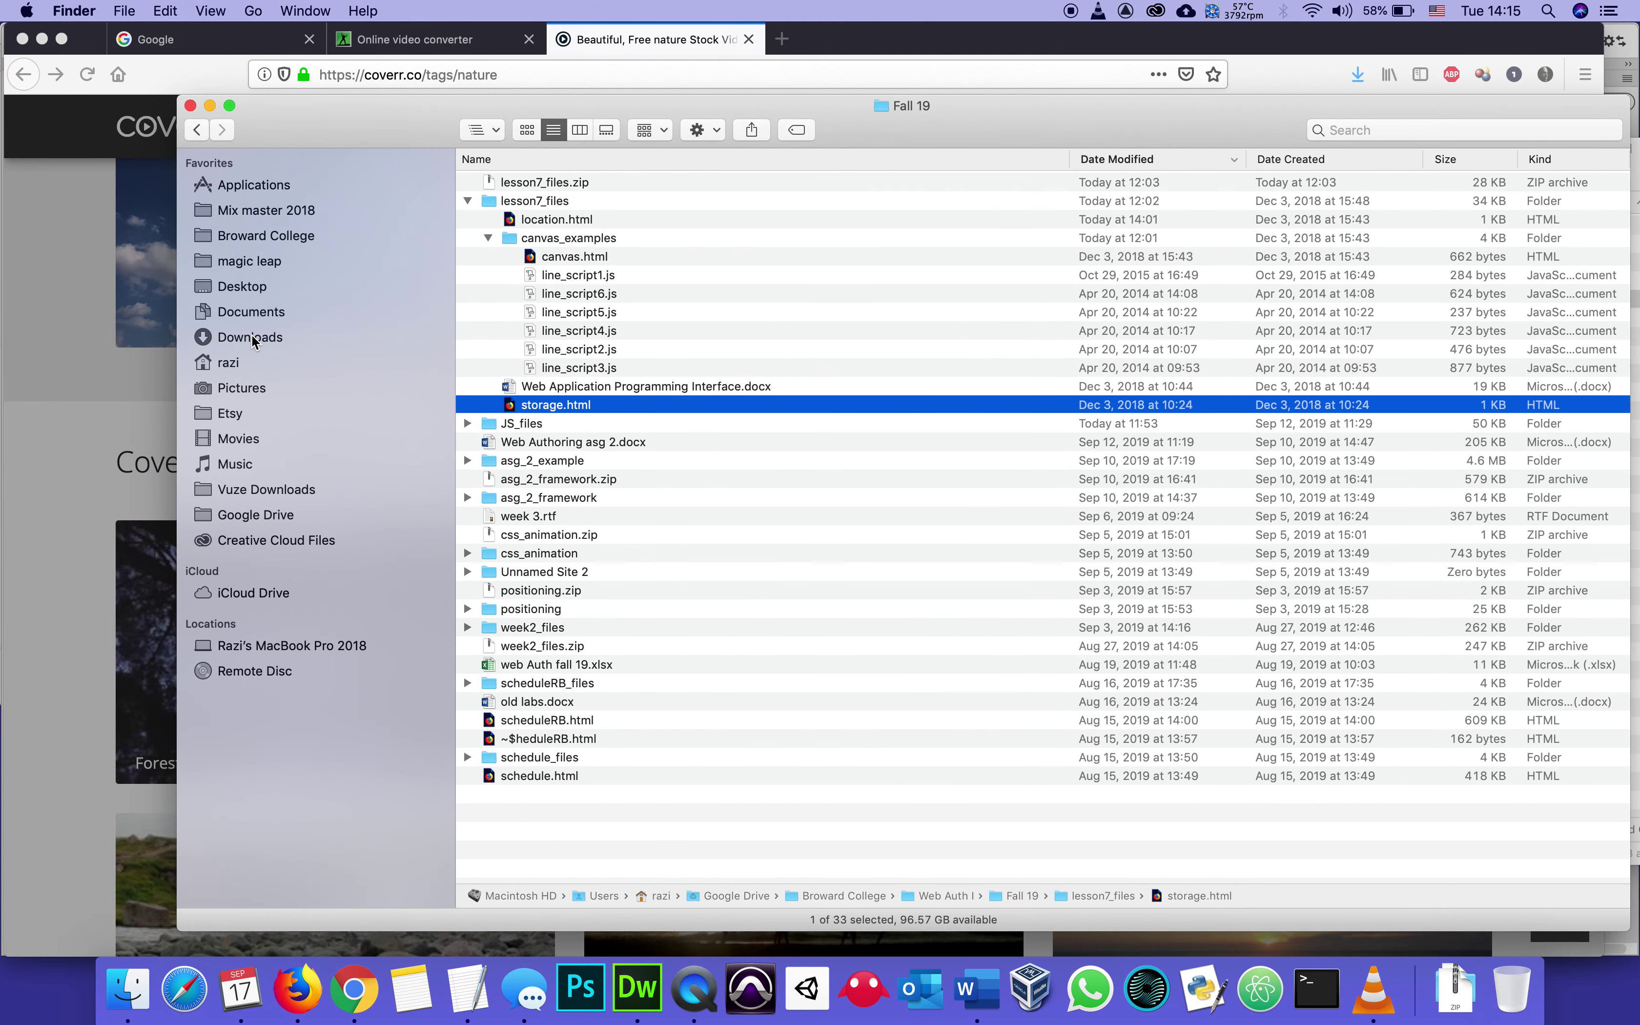
left_click(268, 336)
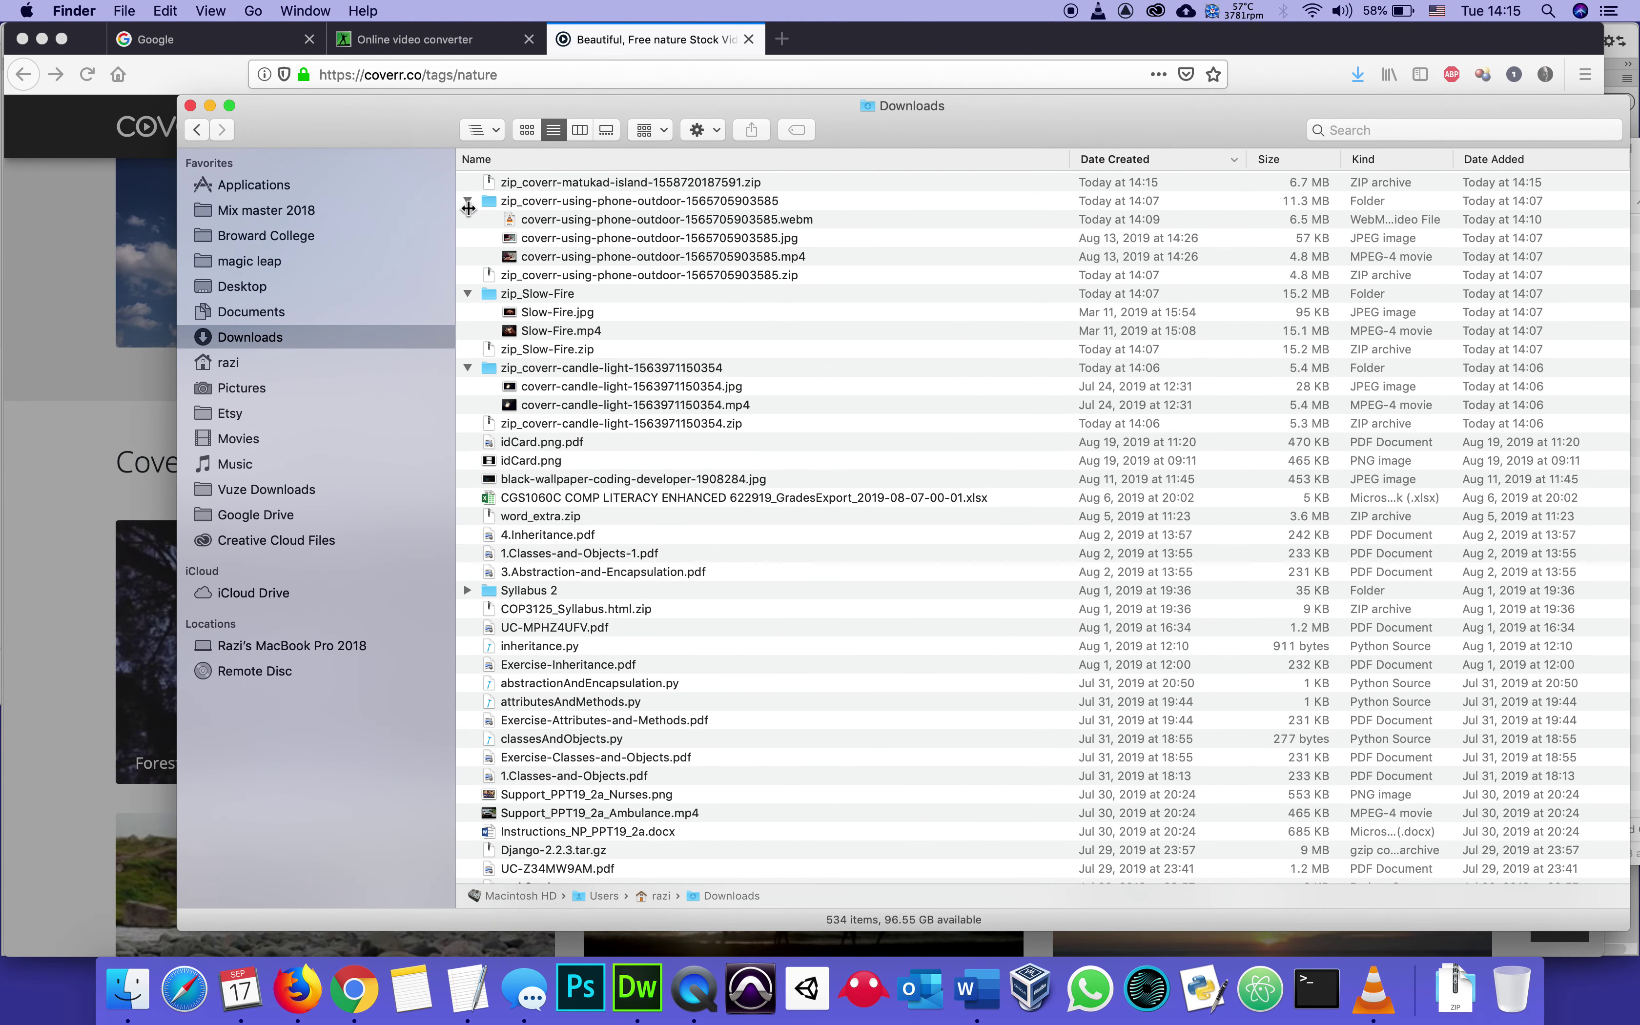
left_click(462, 203)
left_click(471, 201)
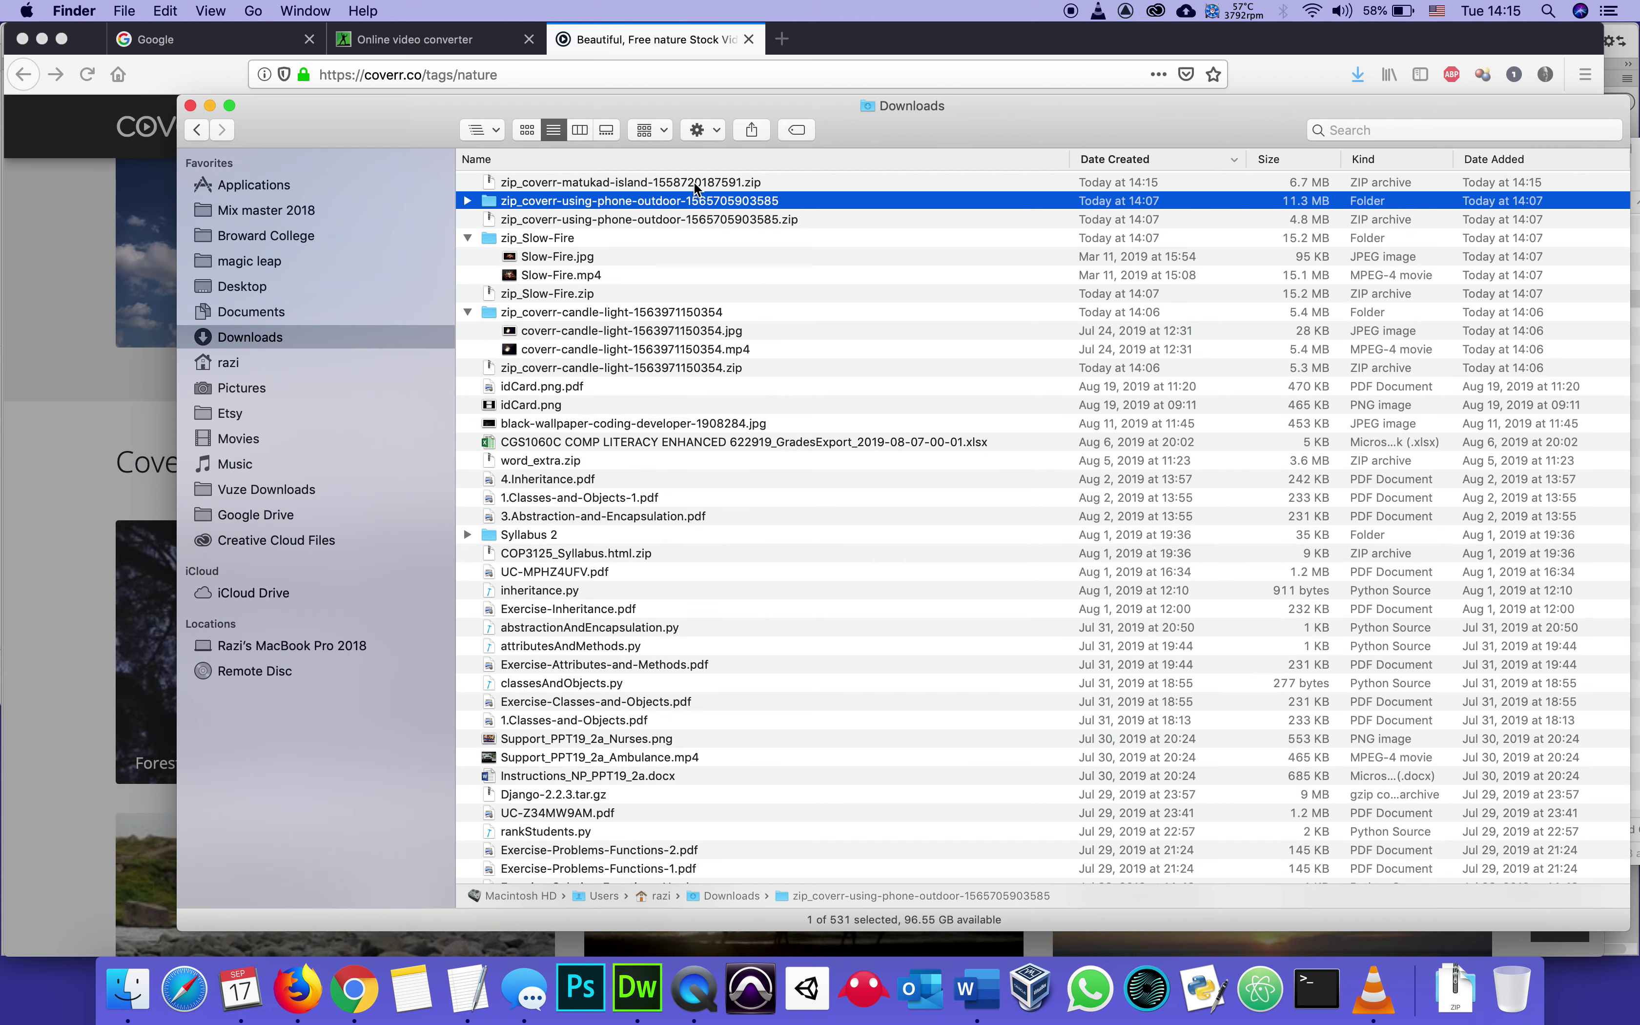
left_click(489, 182)
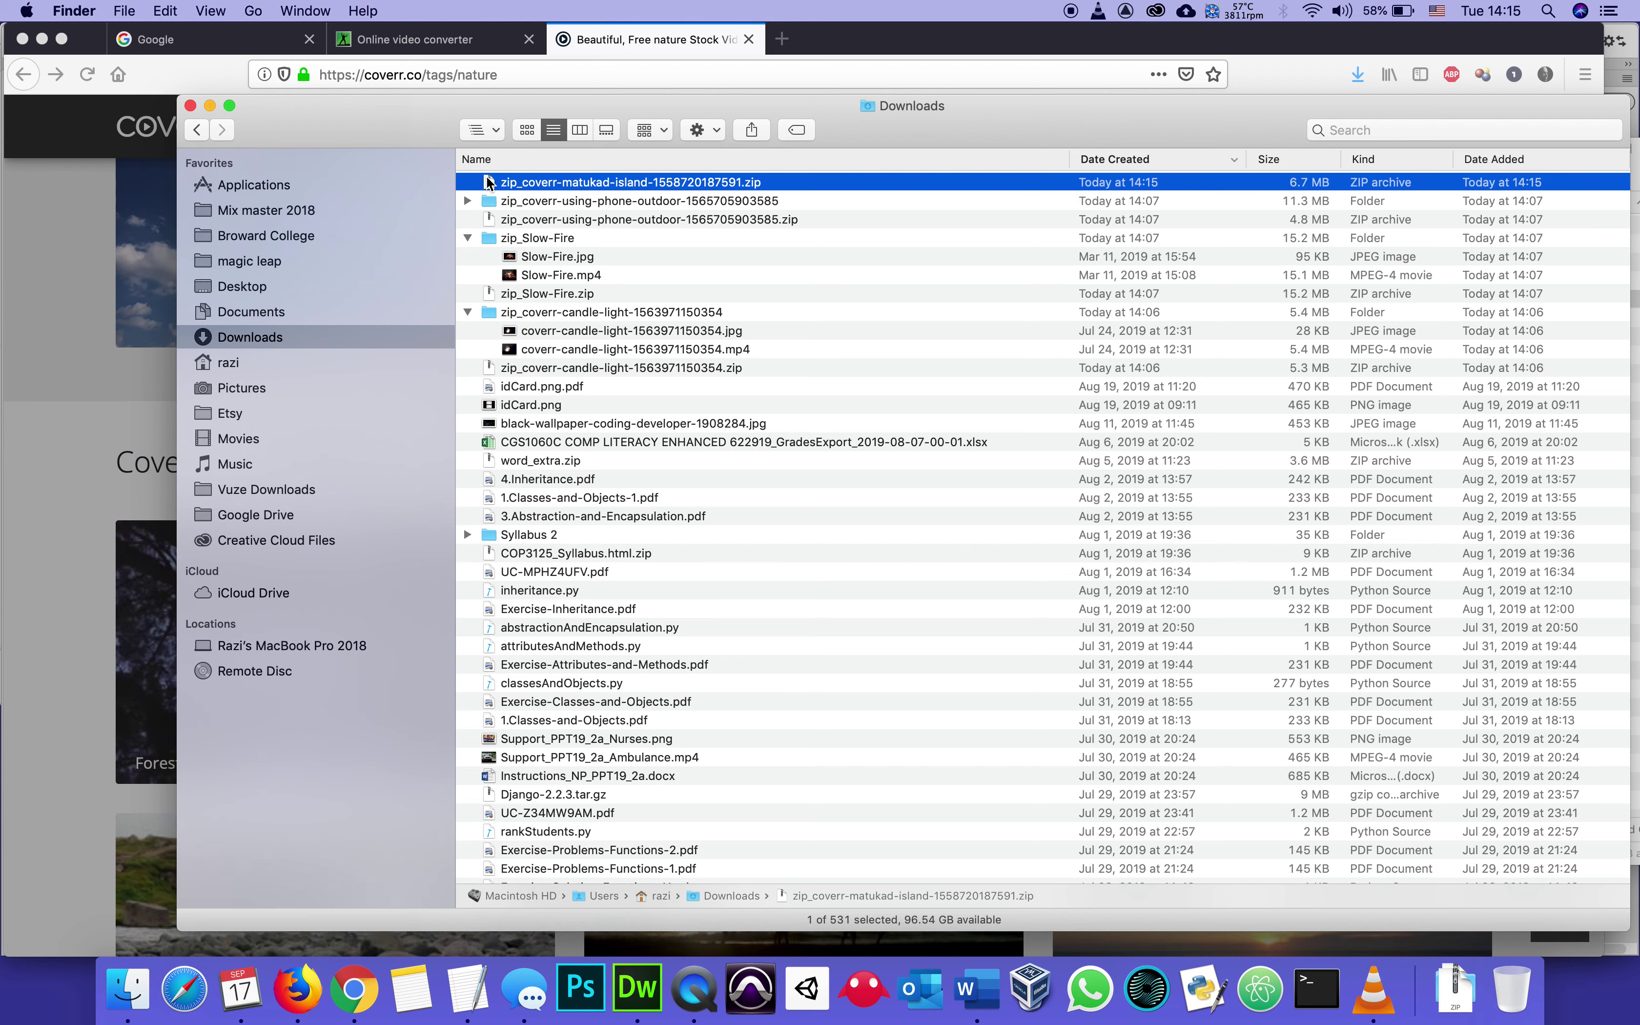
double_click(488, 182)
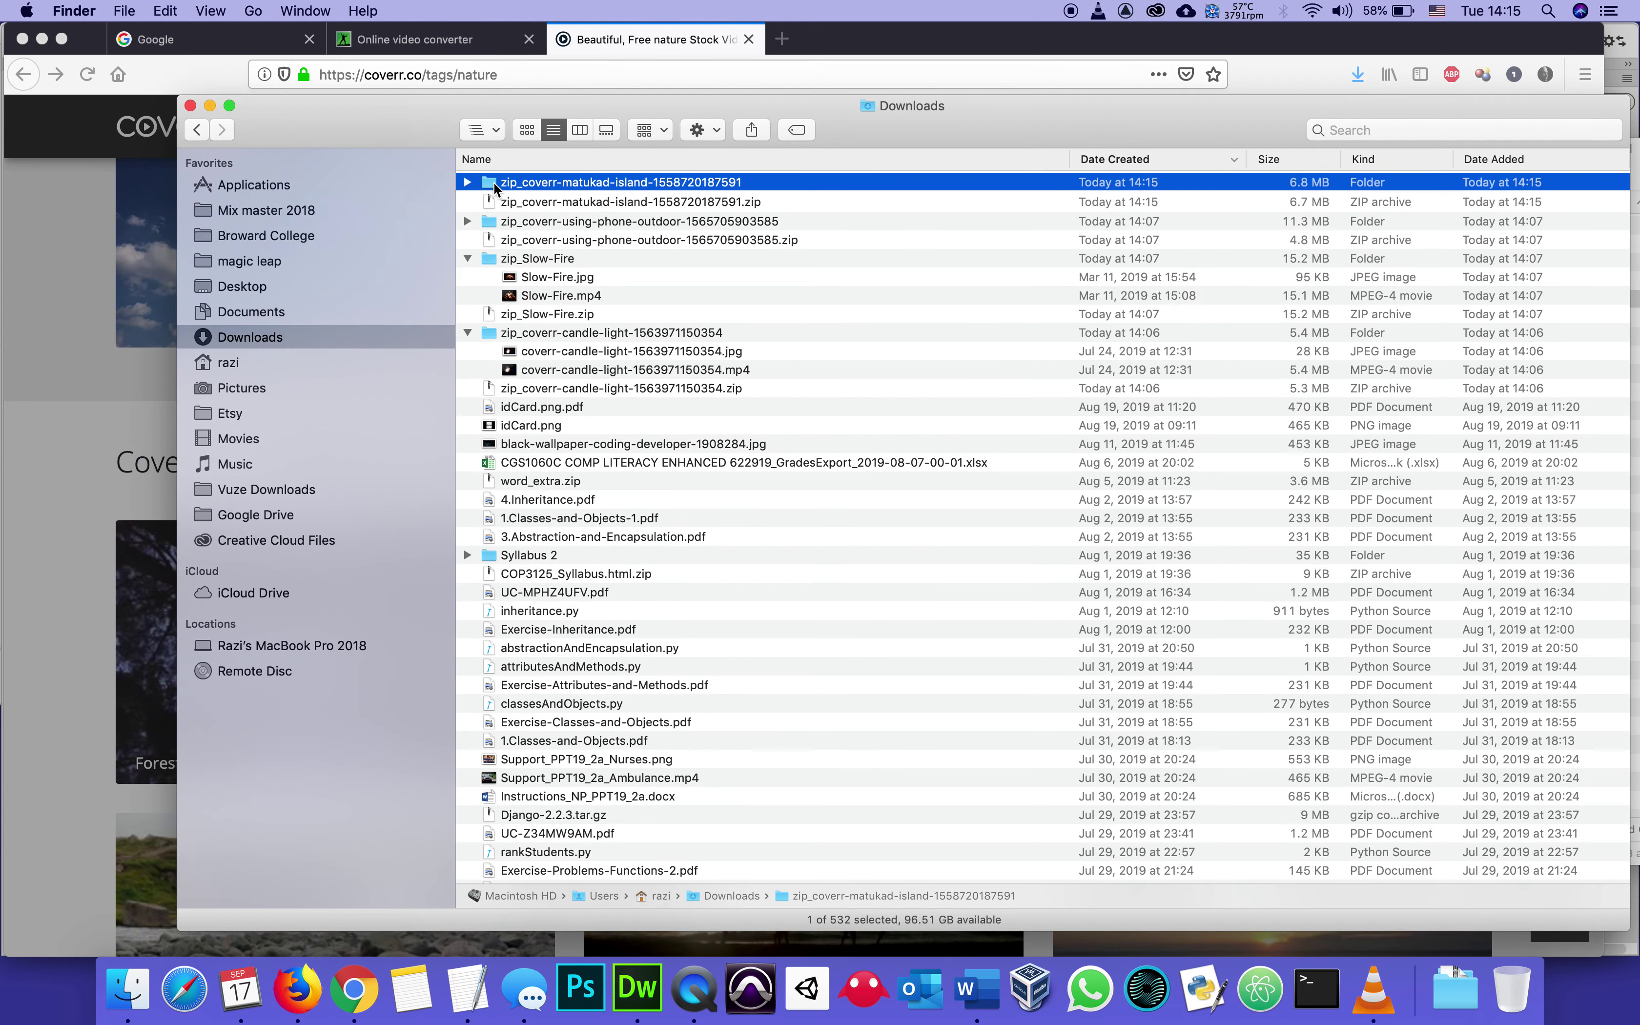
double_click(494, 181)
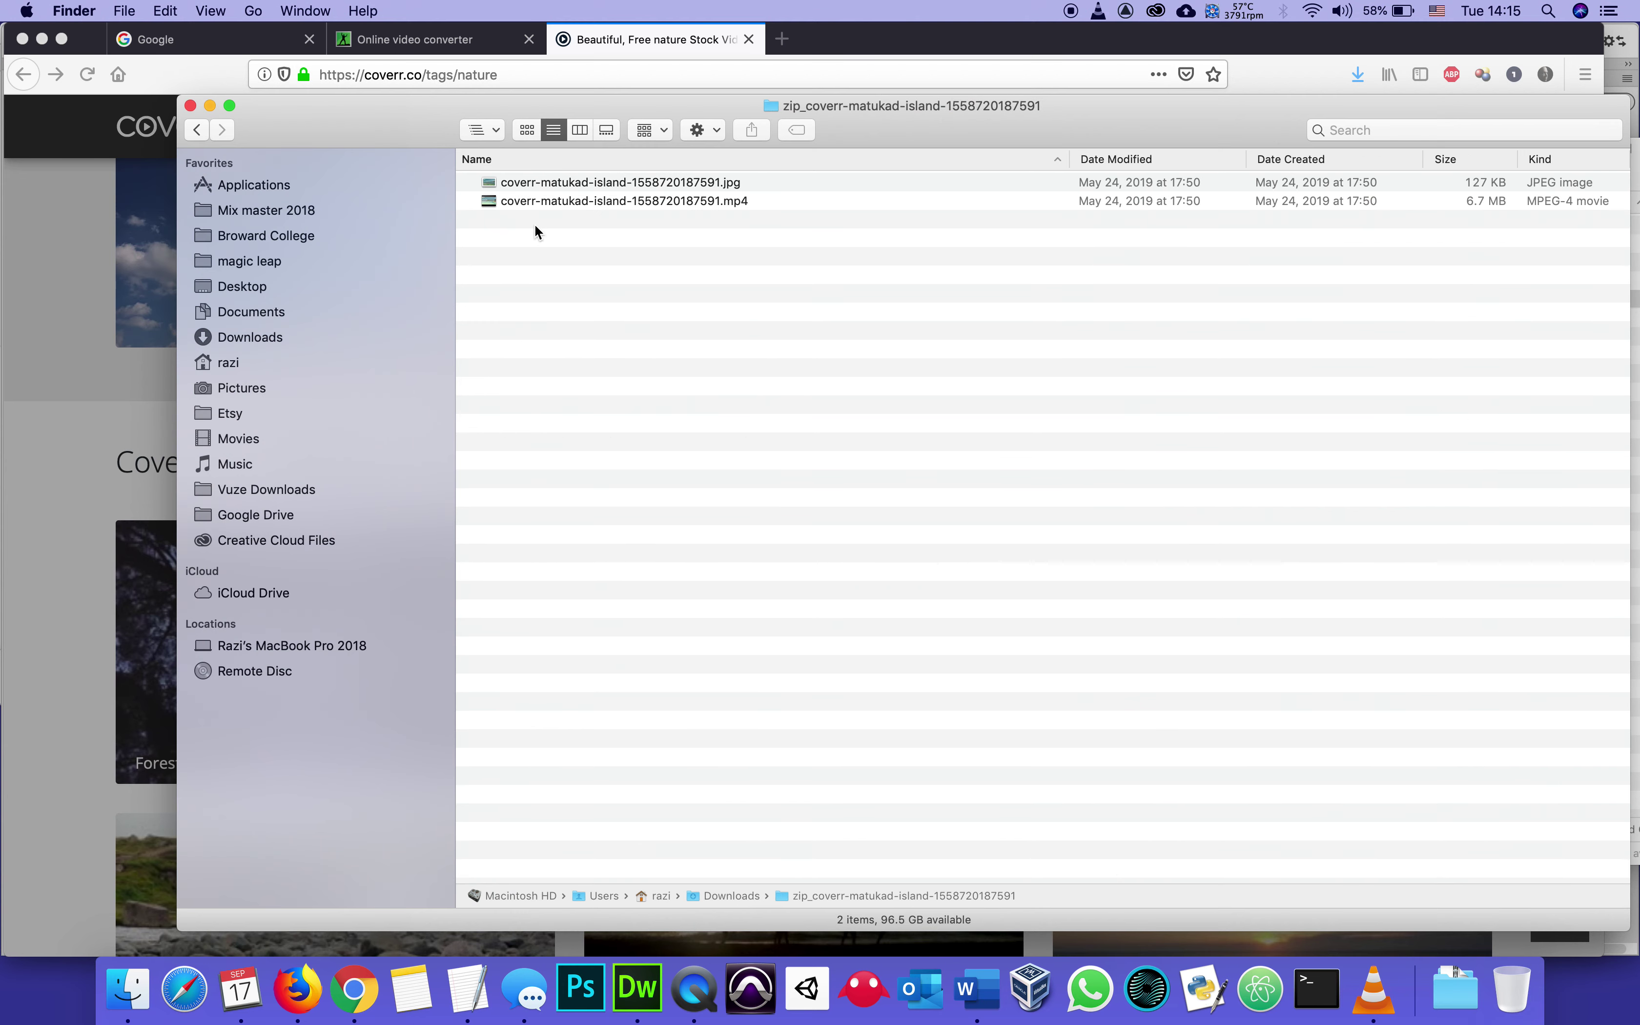
- Quick Look the island .mp4 video and the .jpg image
left_click(490, 202)
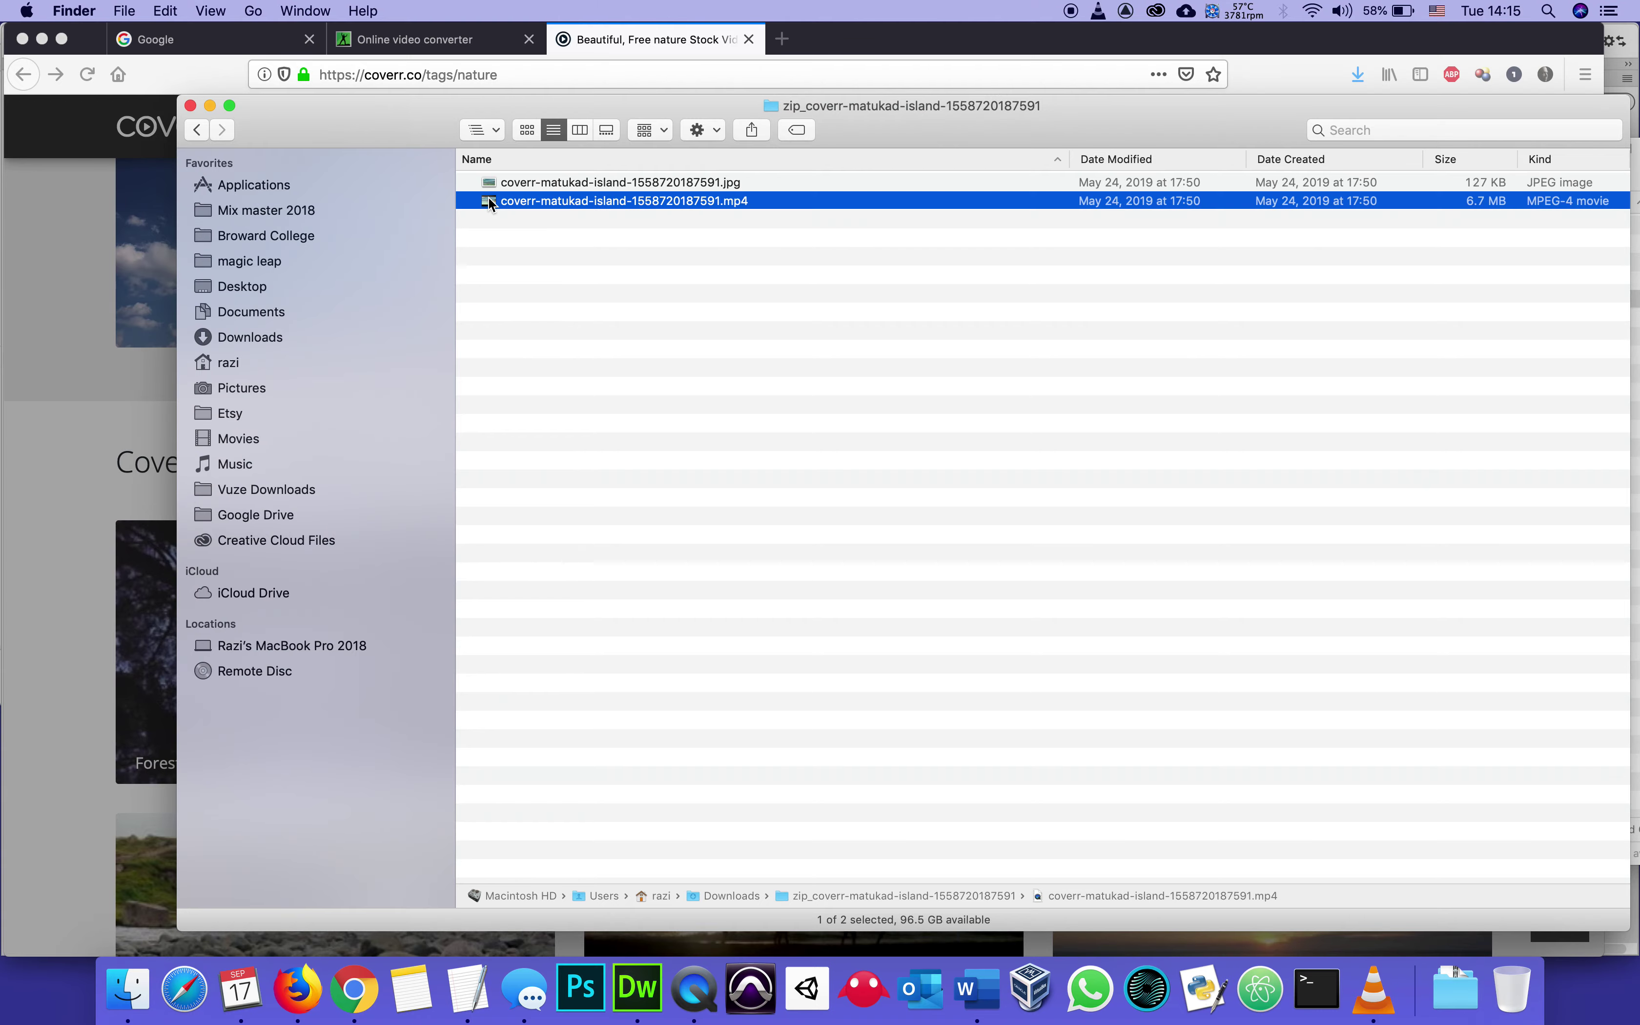
key("space")
key("space")
left_click(489, 183)
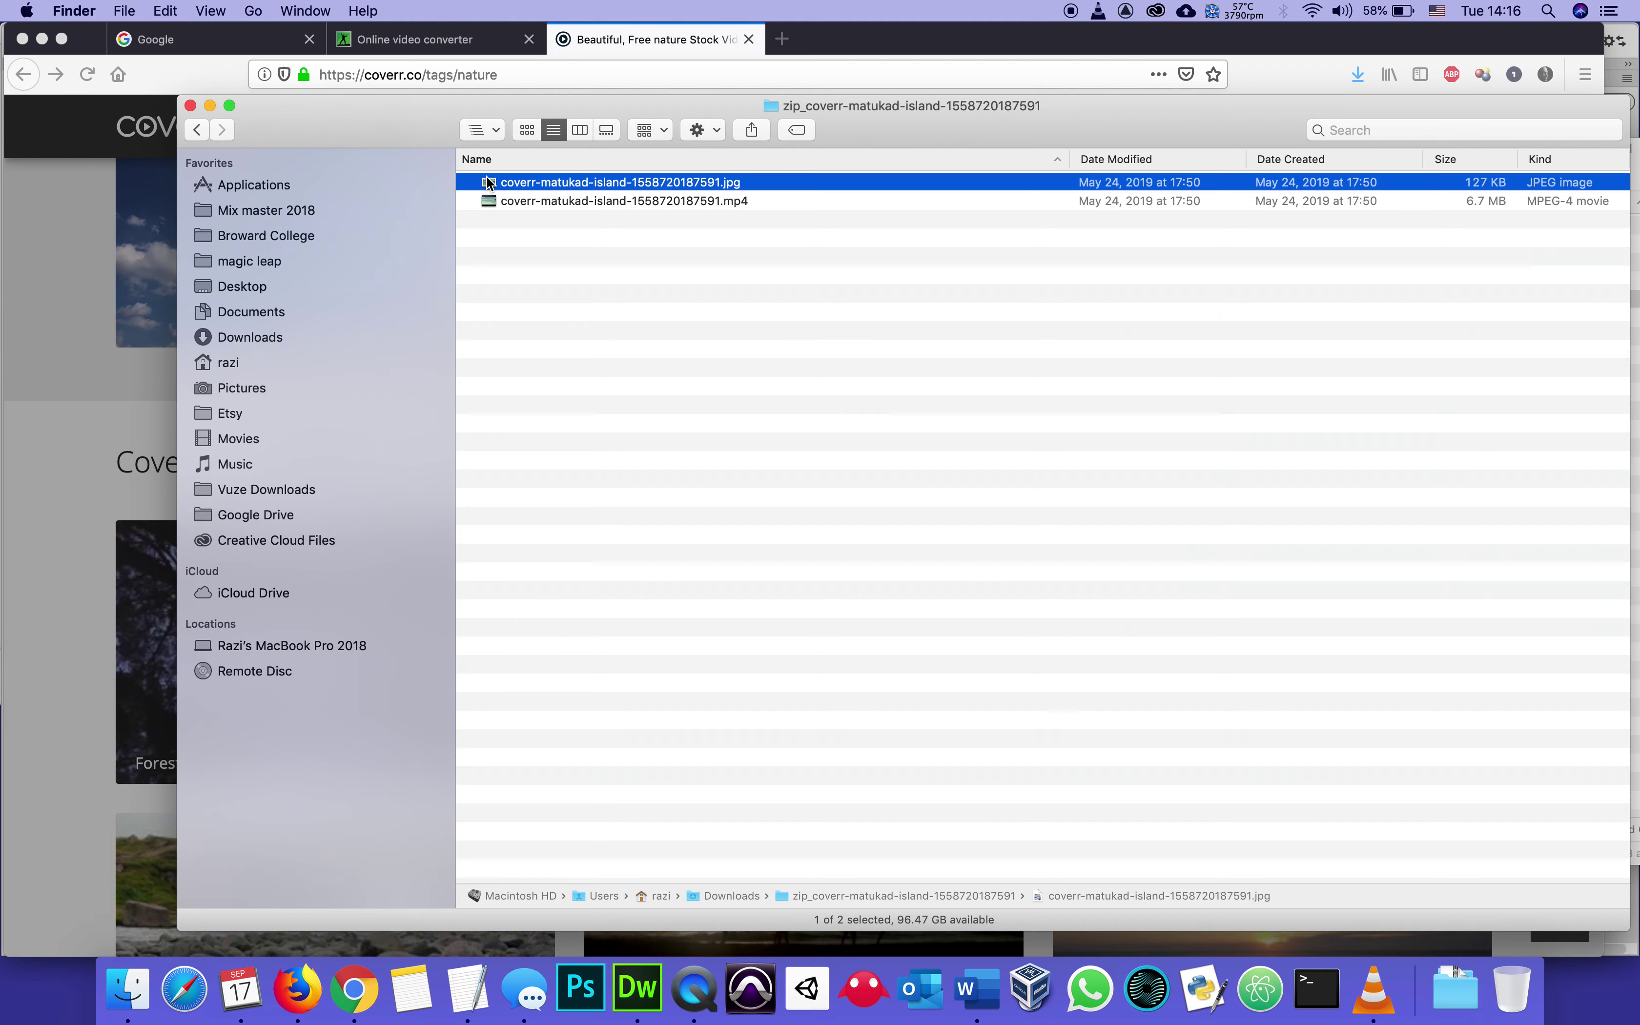
key("space")
key("space")
left_click(539, 279)
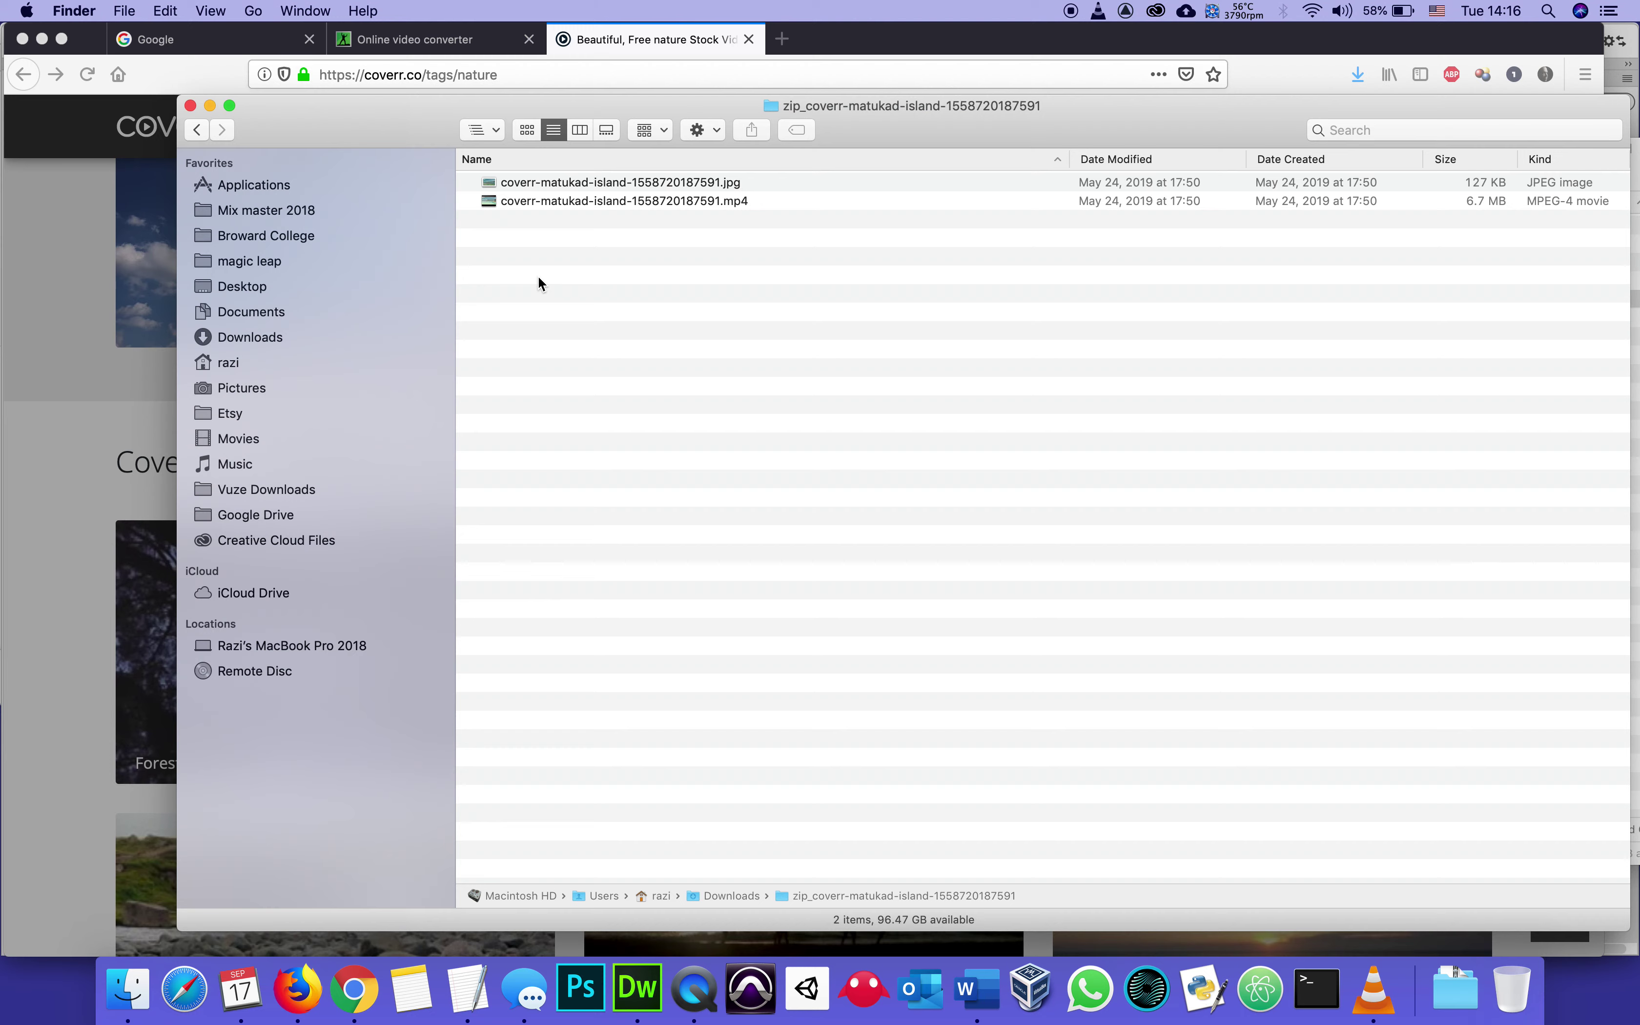
left_click(488, 184)
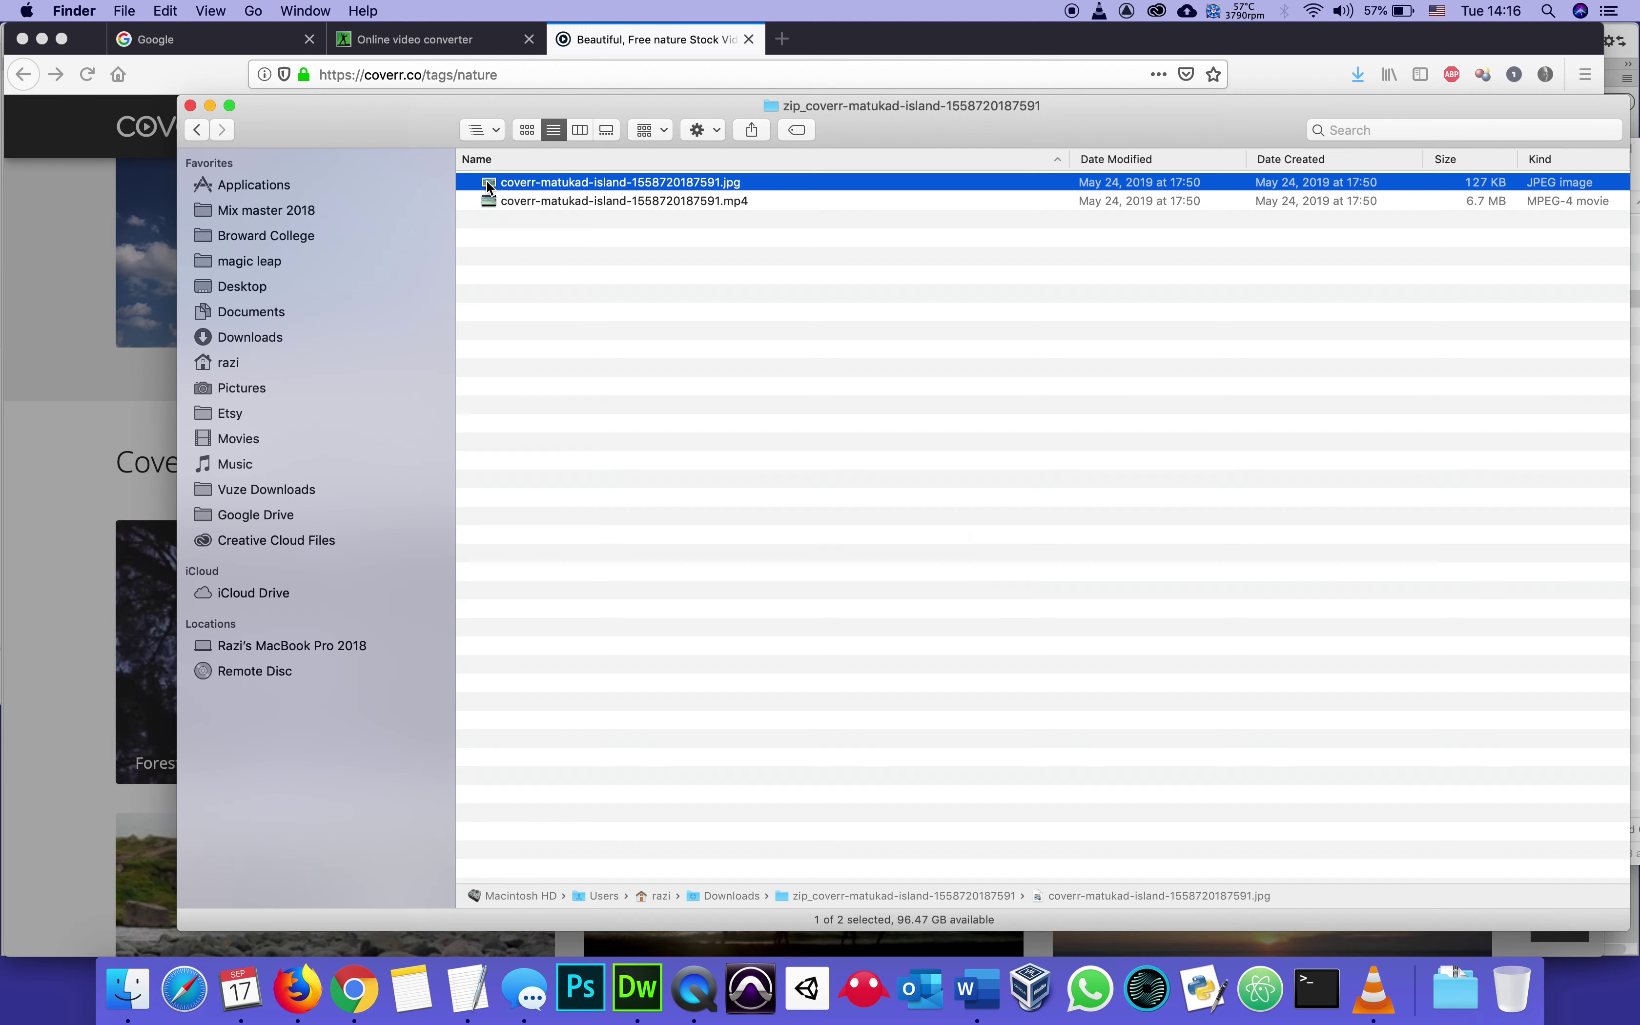
key("space")
key("space")
left_click(554, 290)
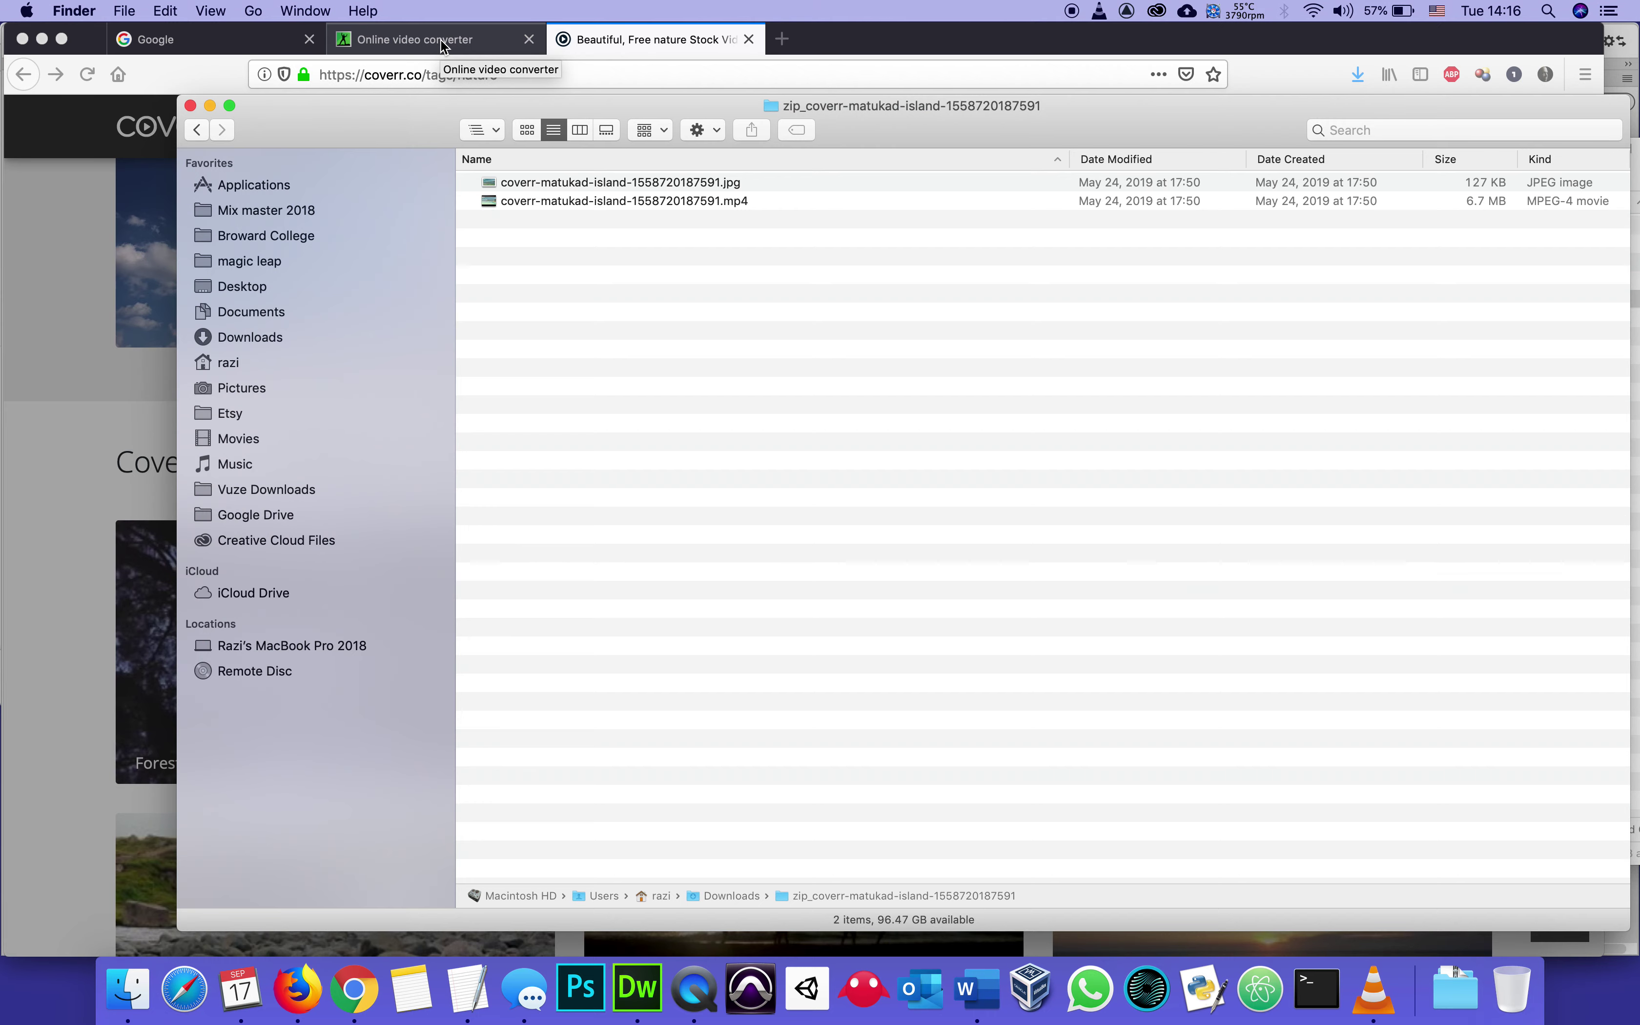
- Switch to Firefox's Online video converter page on online-convert.com
left_click(441, 45)
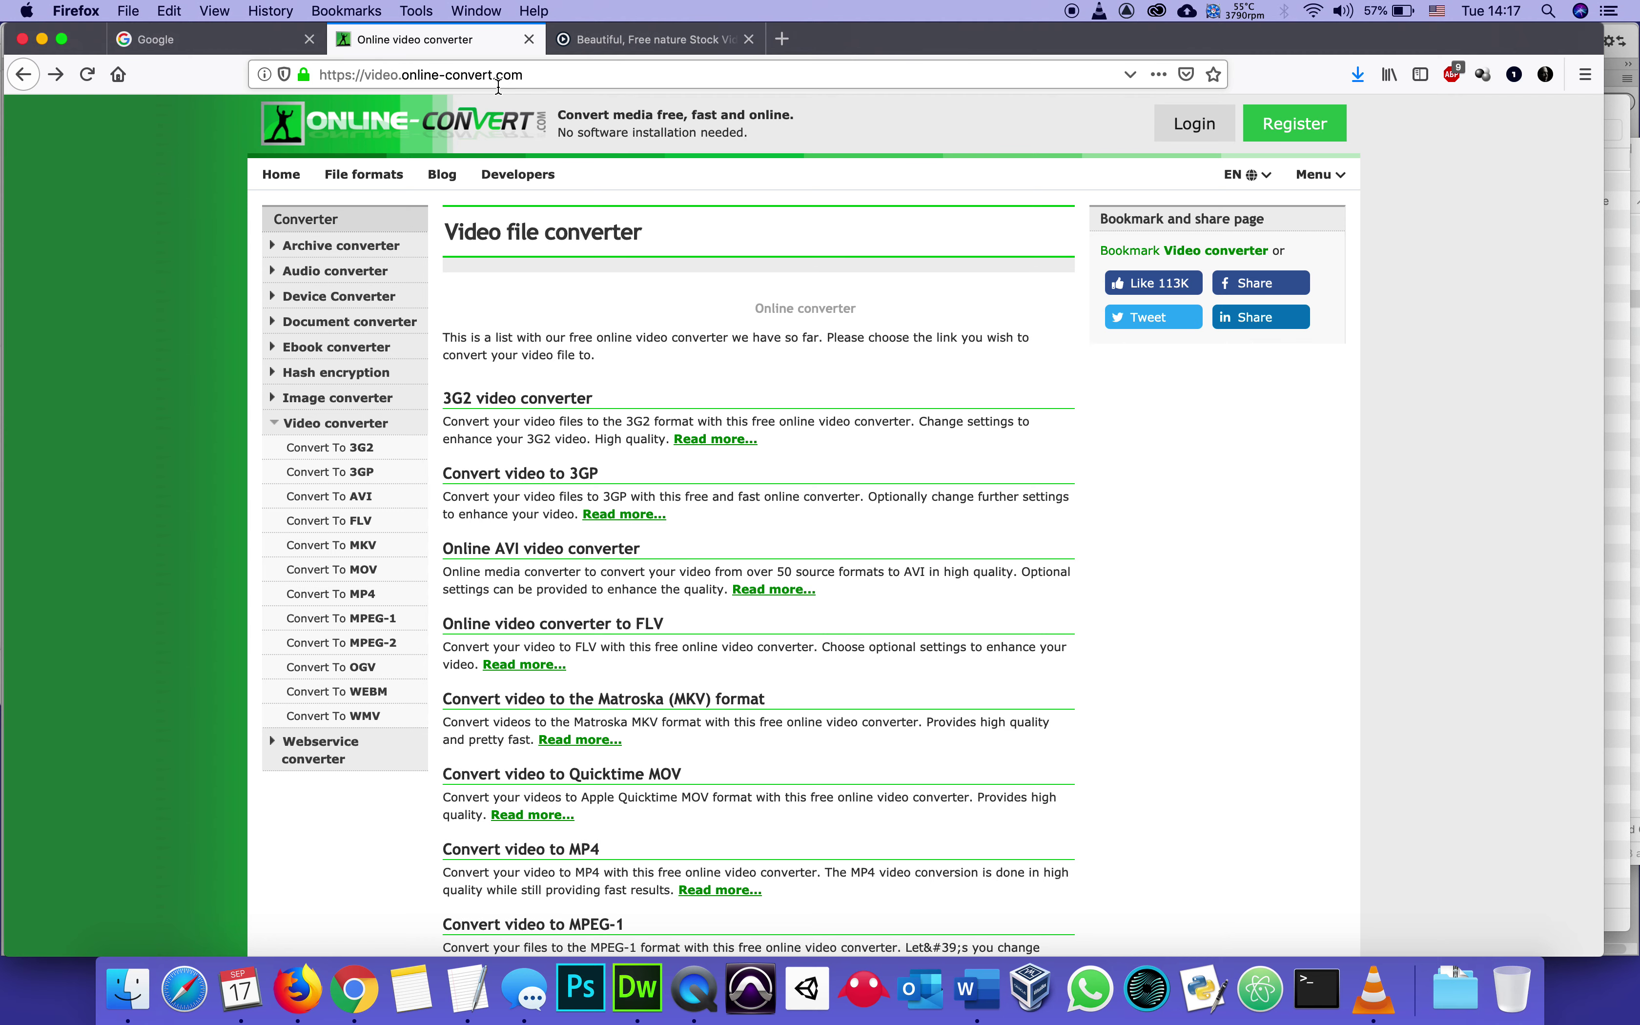
left_click(528, 80)
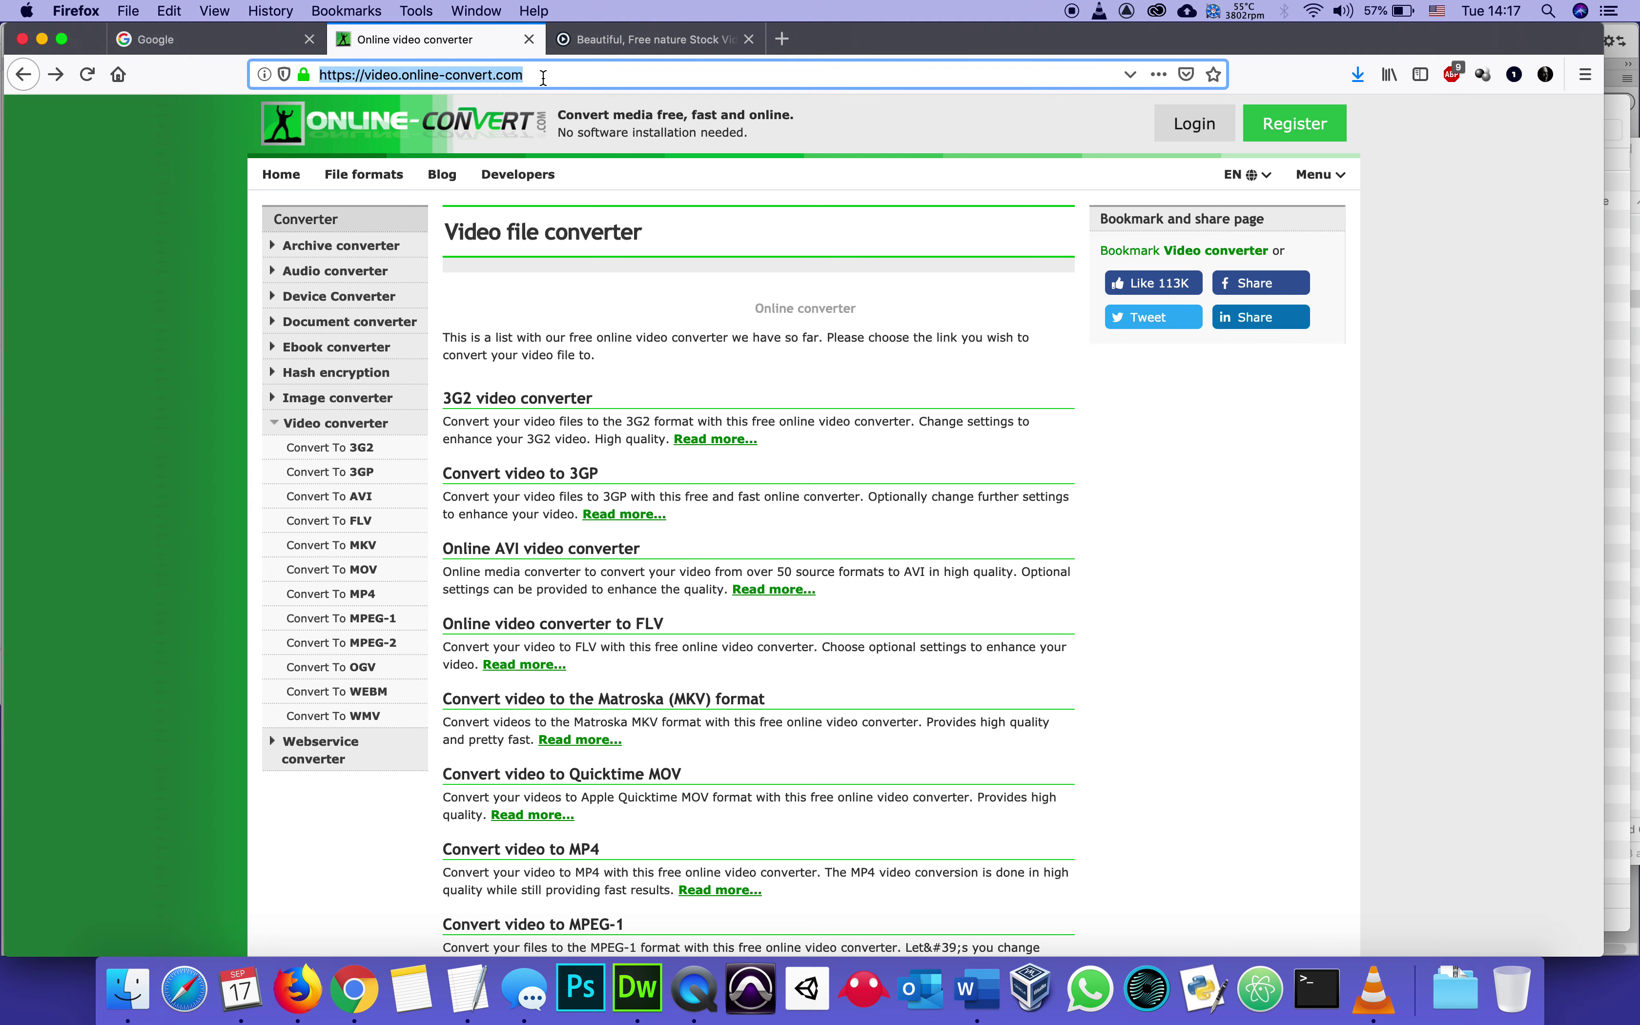
left_click(543, 79)
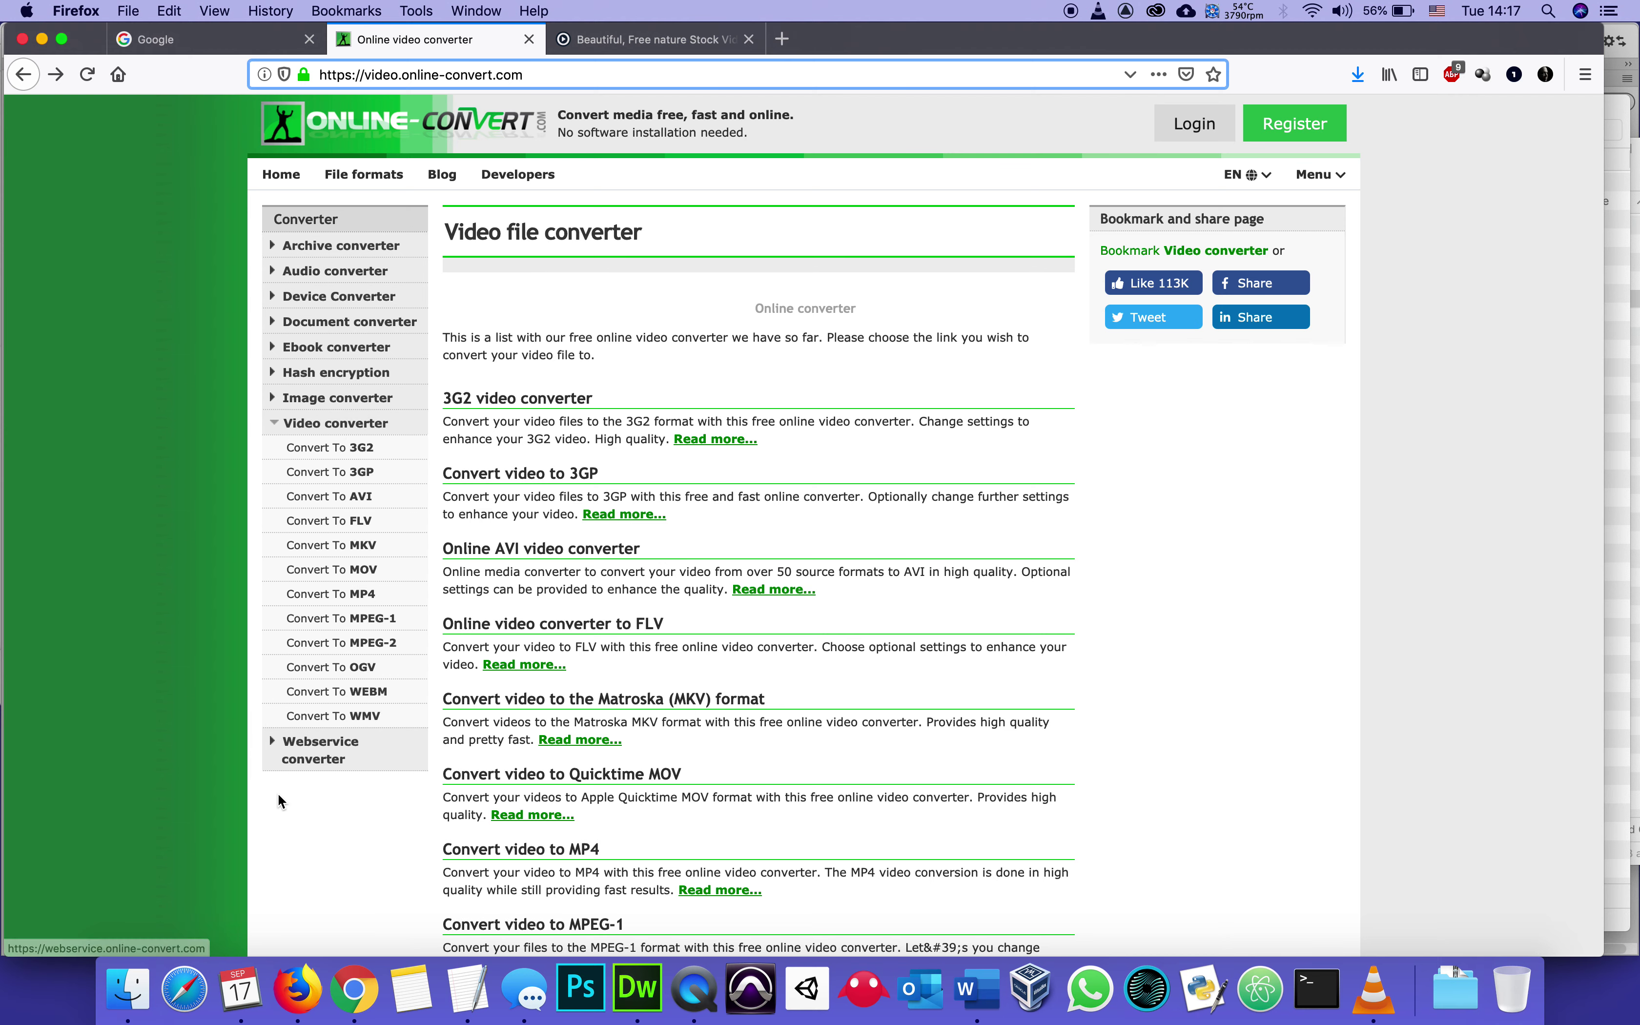
- Open the WebM converter and upload the island .mp4 from the extracted Downloads folder
left_click(326, 693)
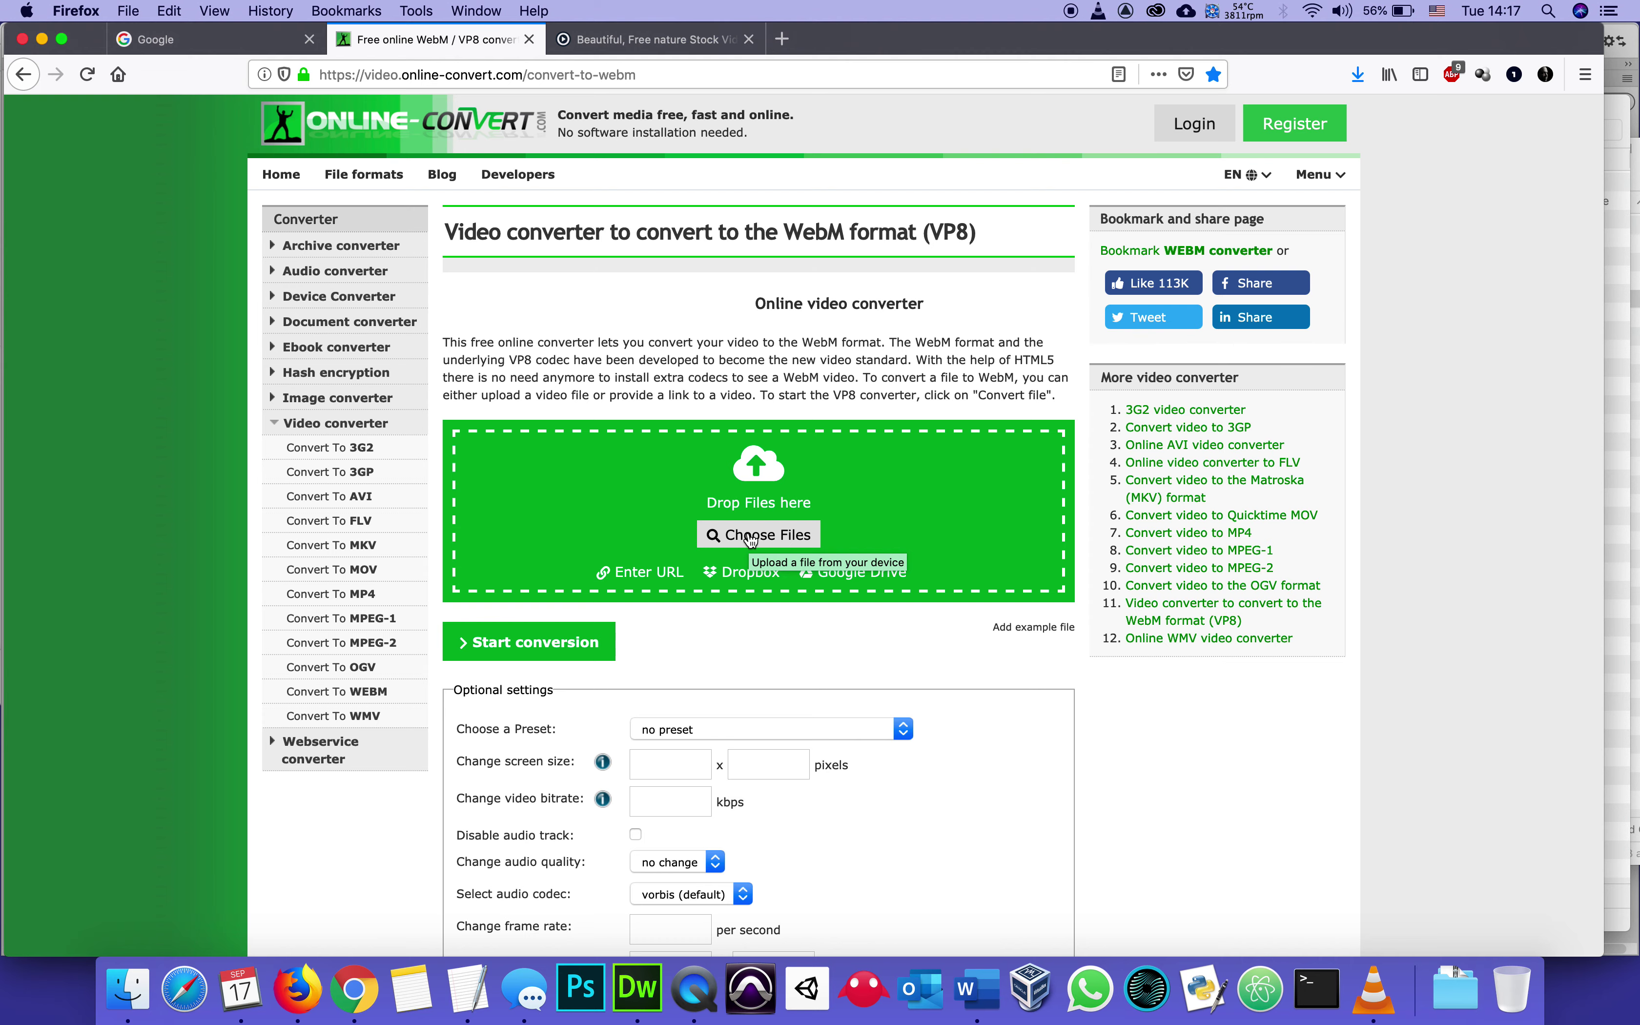
left_click(751, 537)
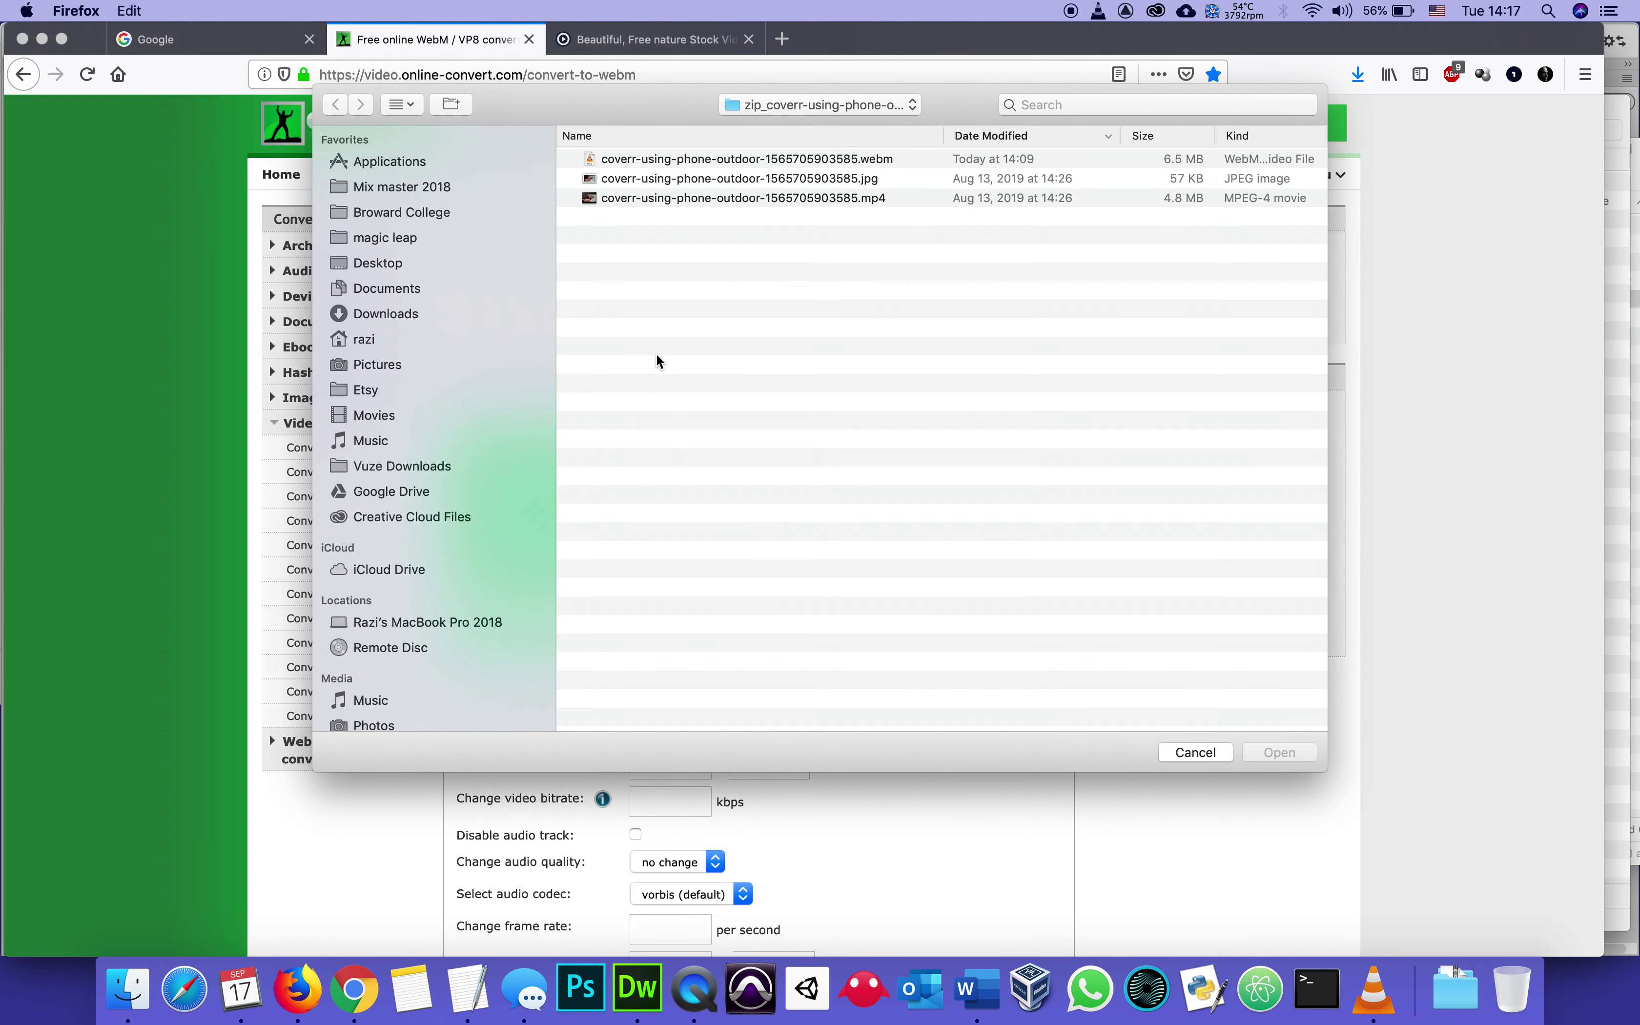
left_click(405, 316)
double_click(661, 159)
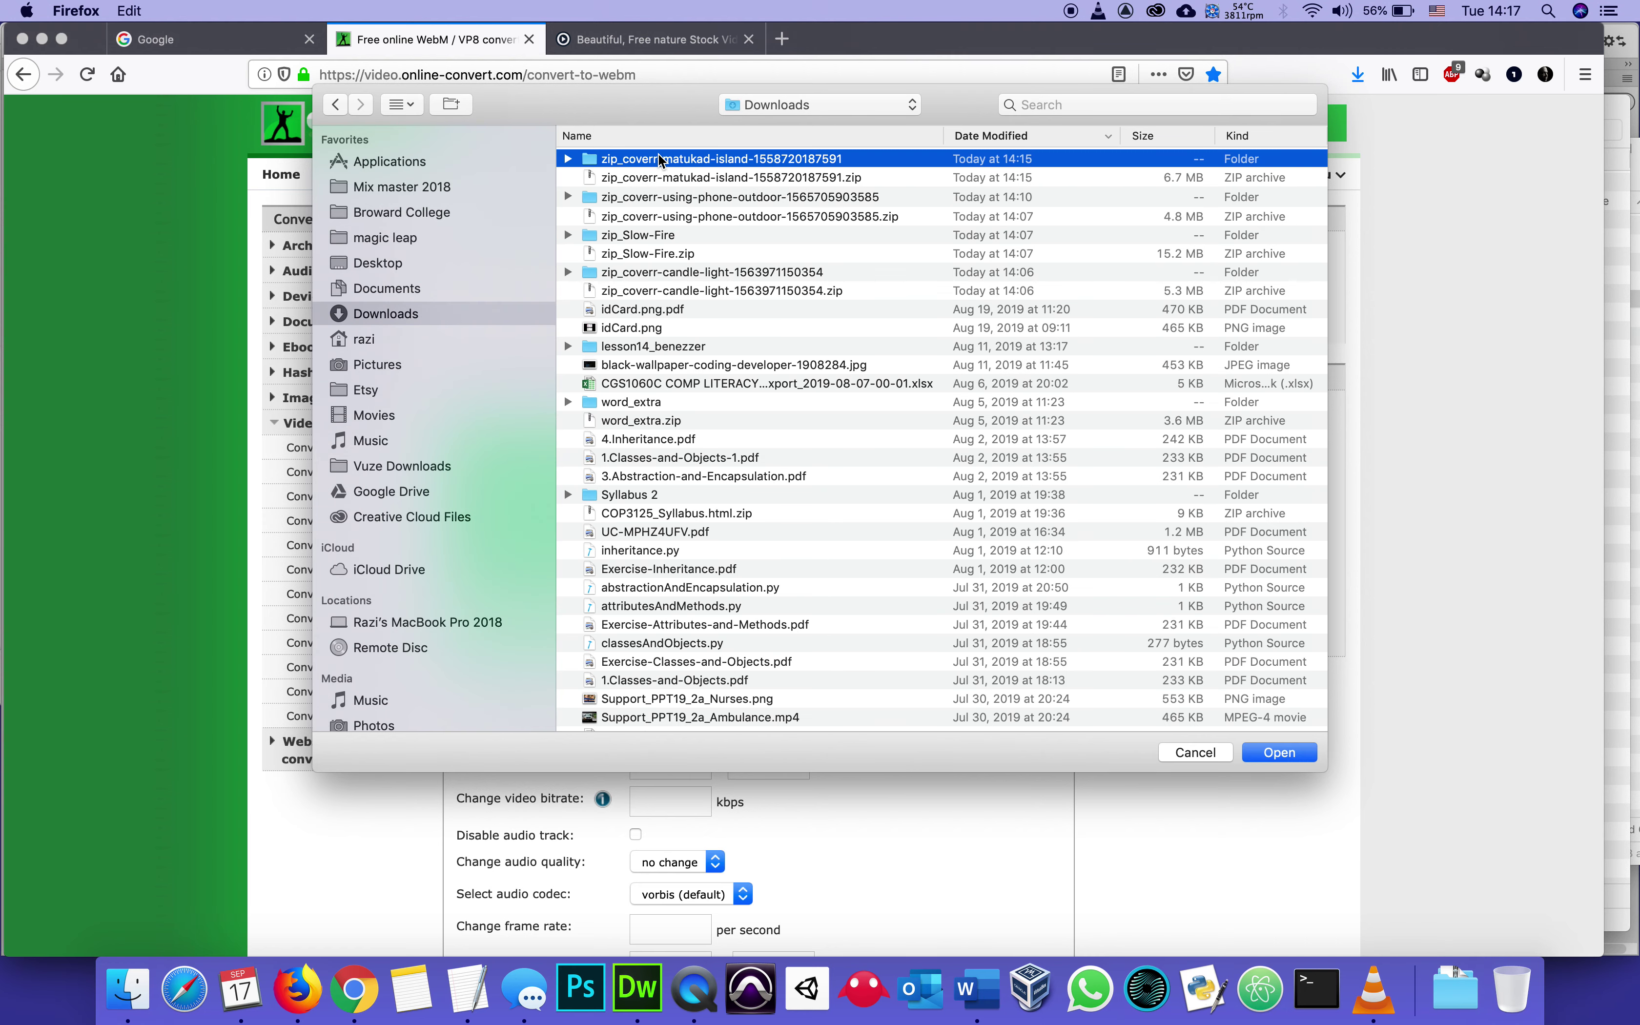
left_click(650, 178)
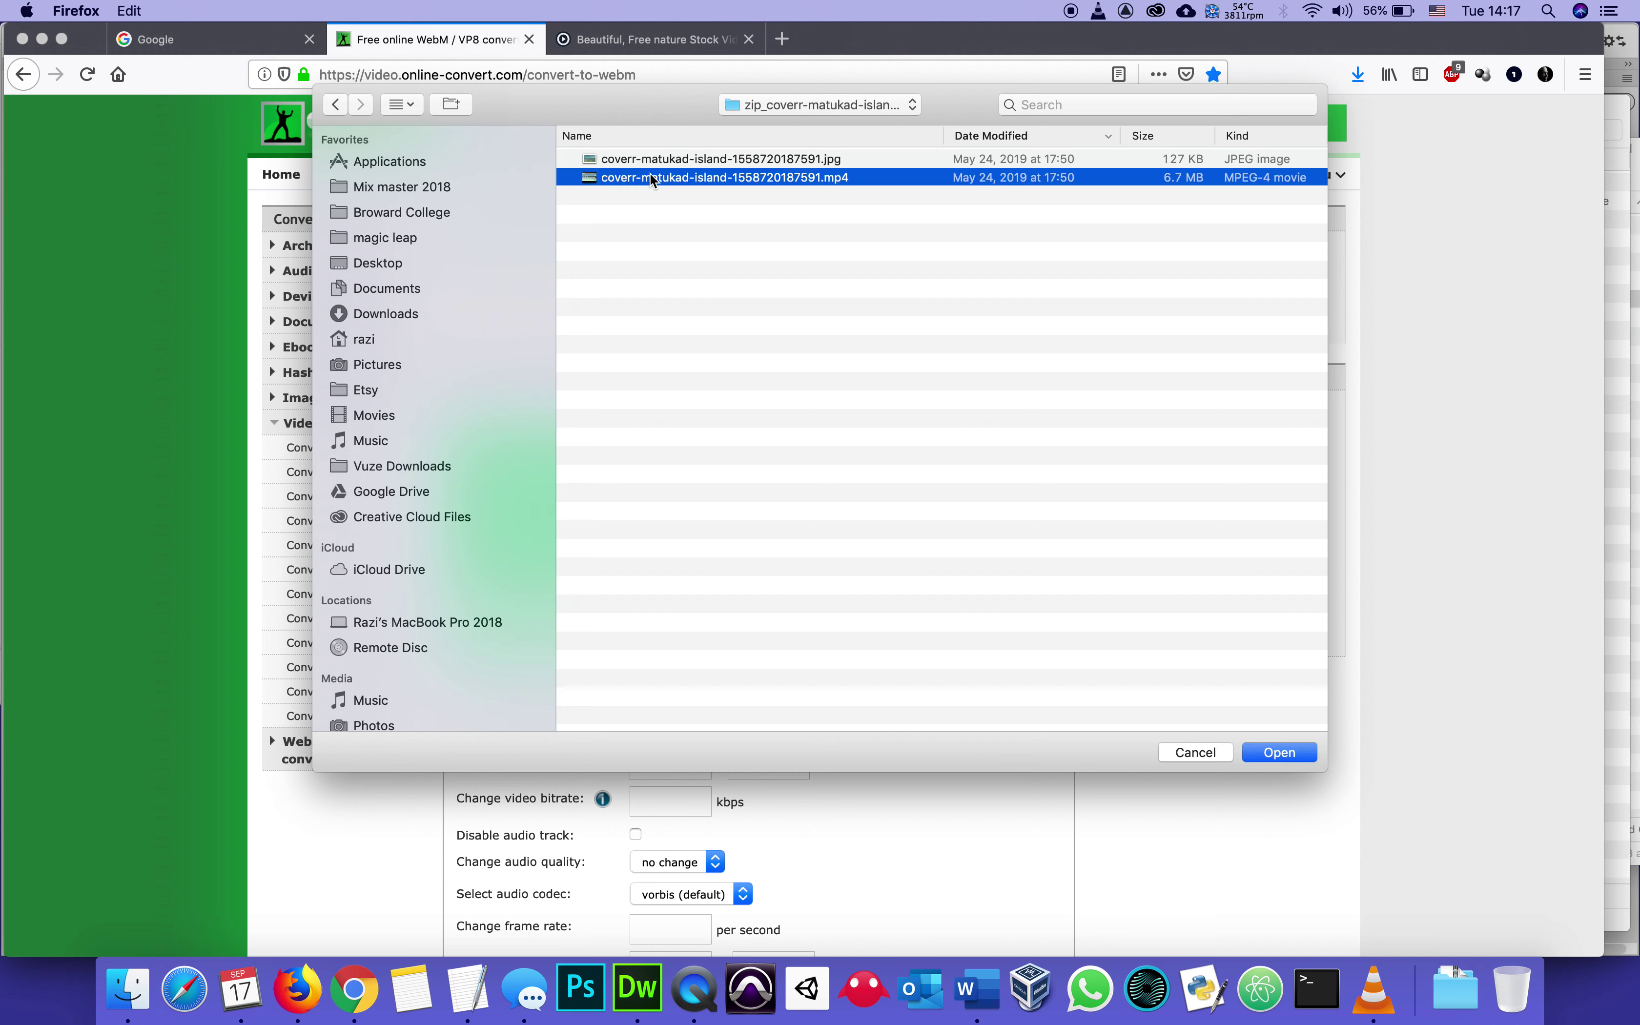
left_click(1279, 751)
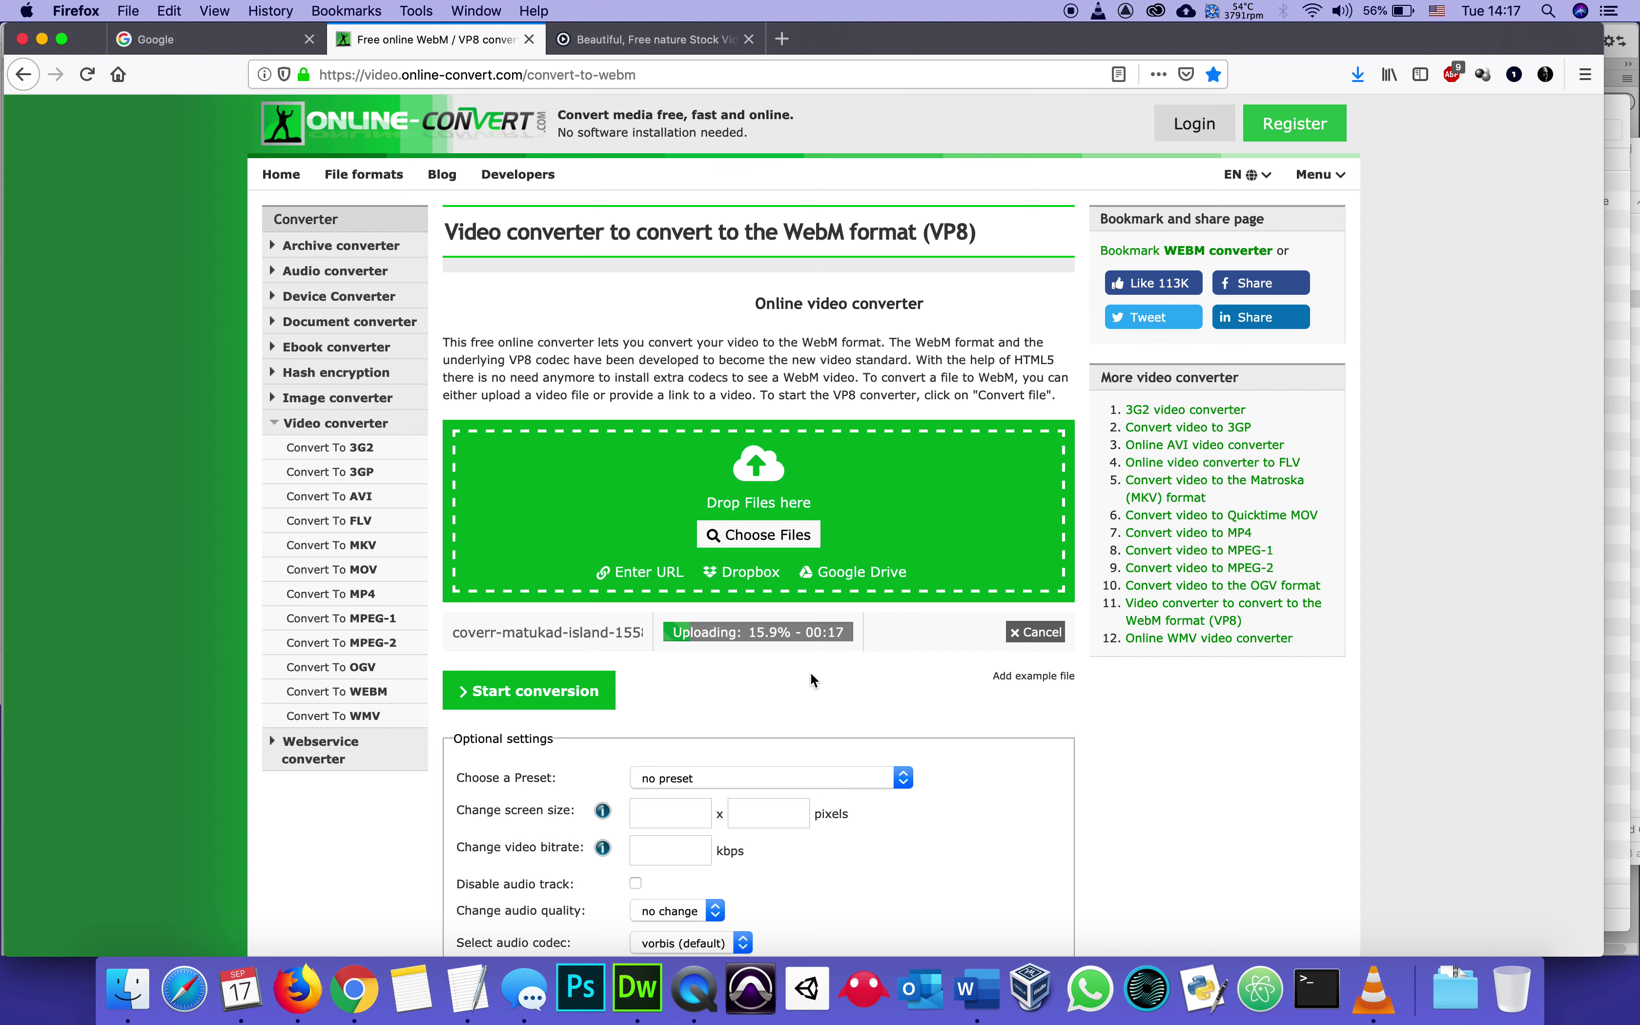
- Skip the optional WebM settings and start converting the uploaded island video
scroll(809, 672, "down", 3)
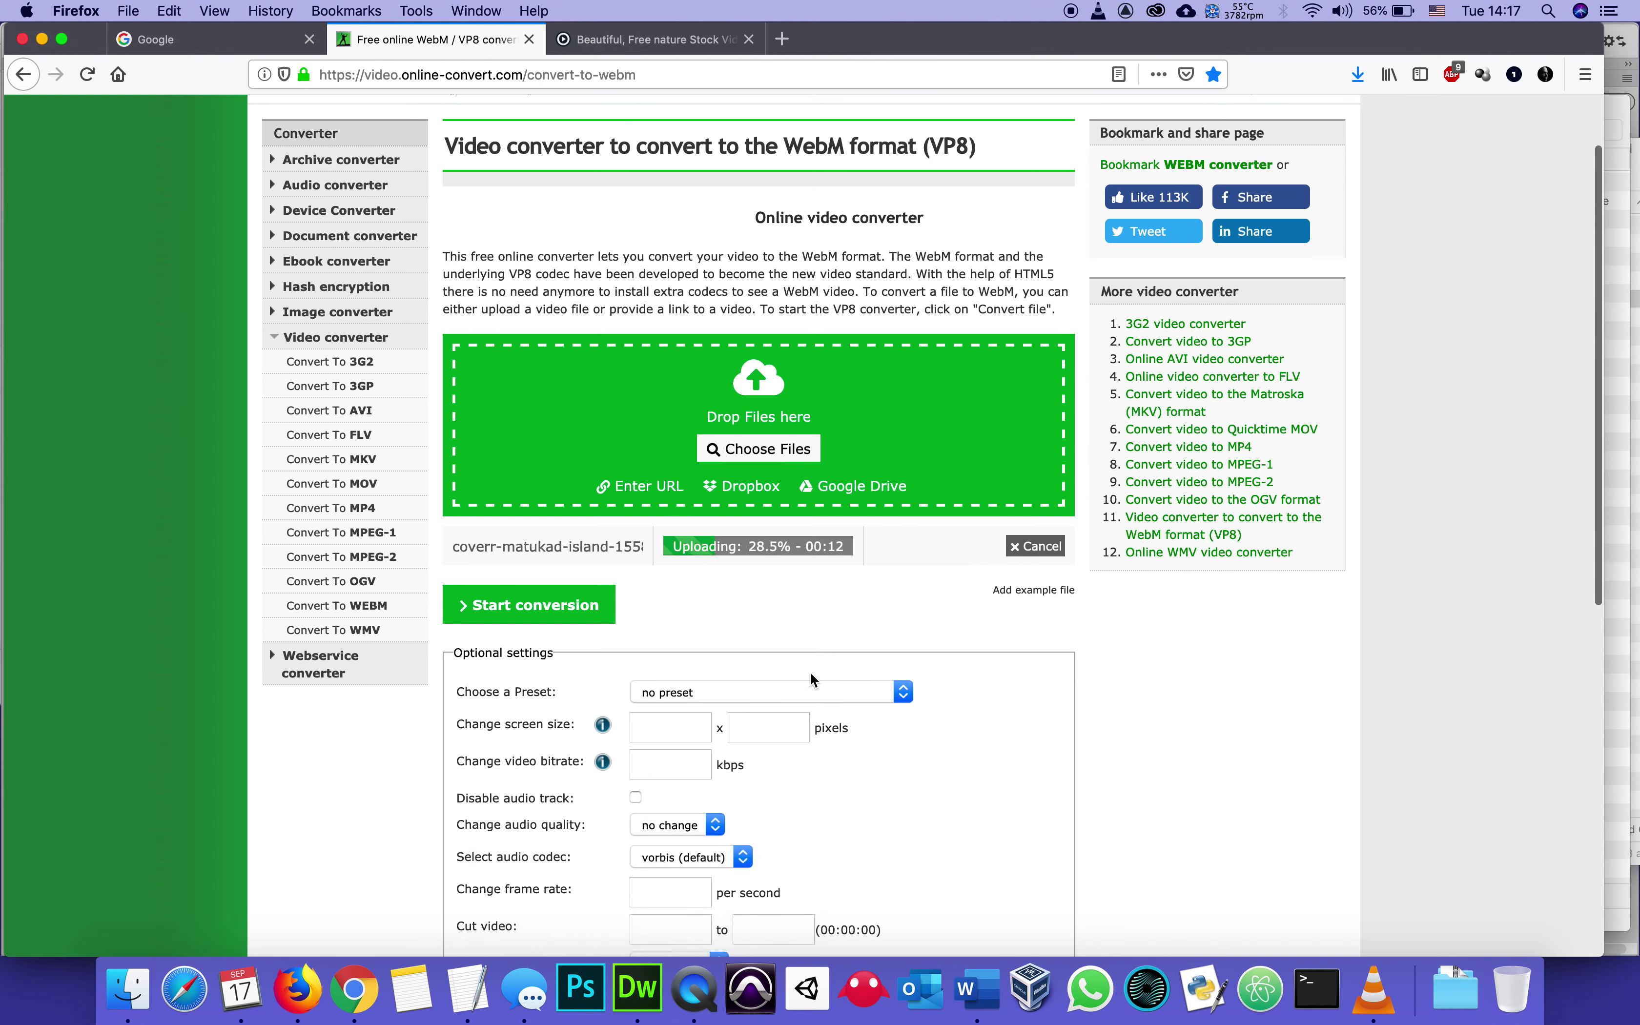
scroll(855, 841, "down", 5)
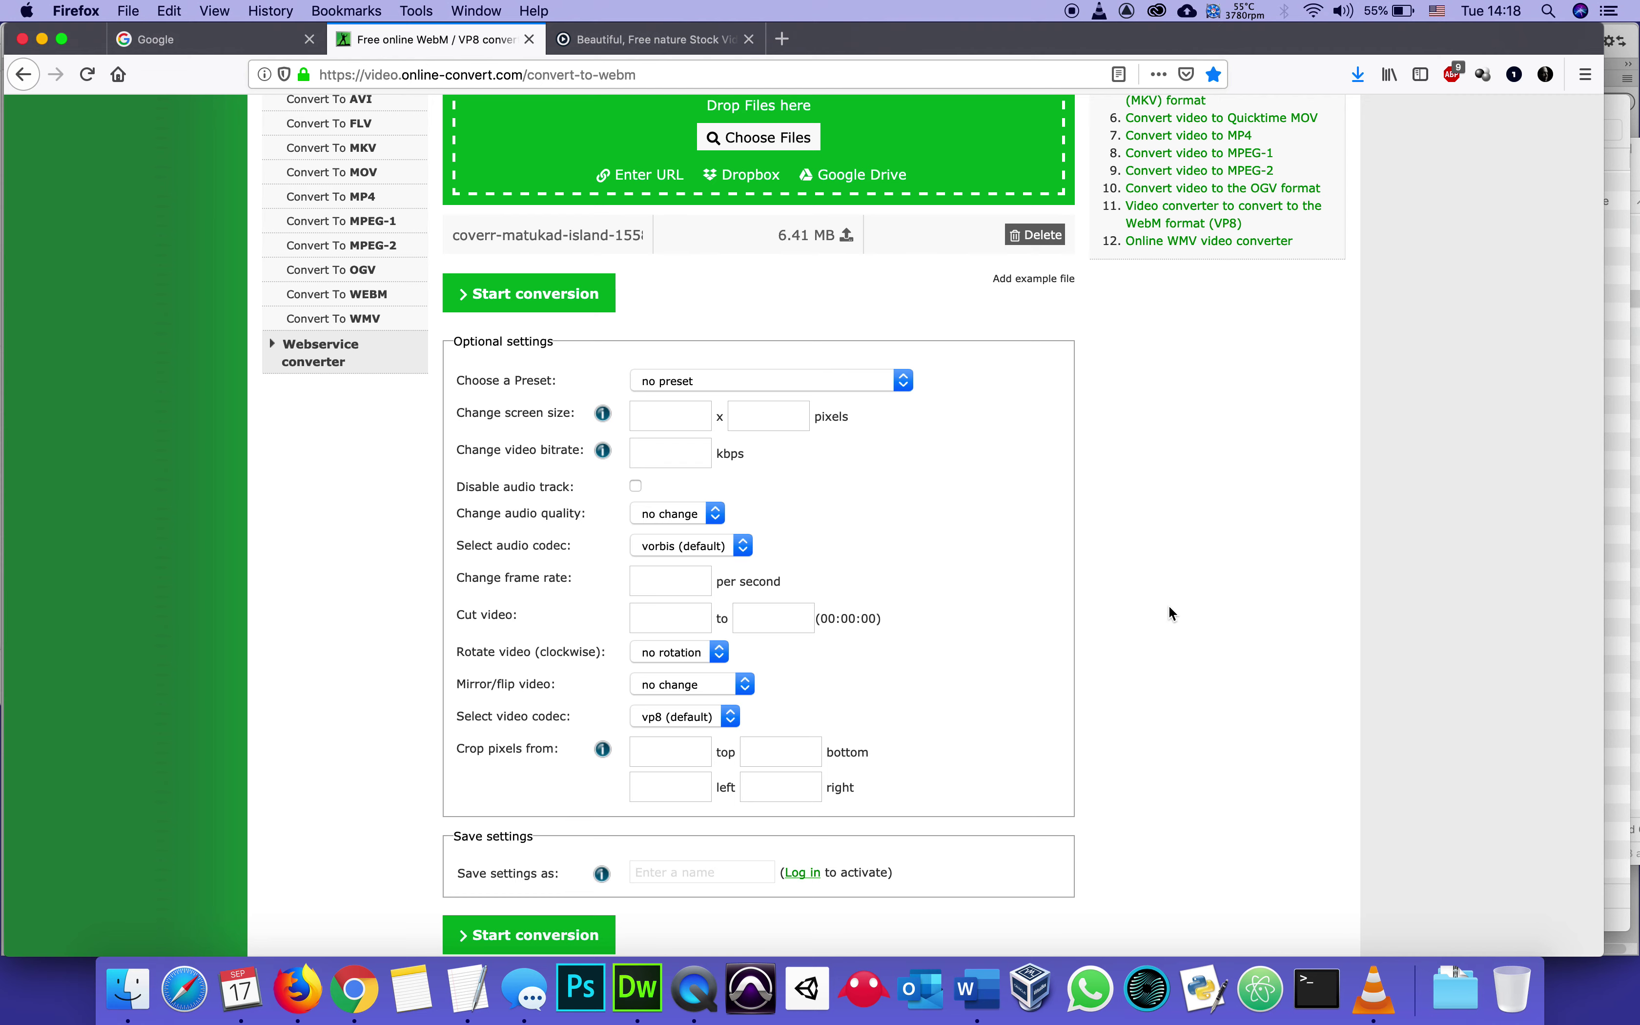
scroll(1174, 614, "down", 1)
scroll(1174, 614, "up", 3)
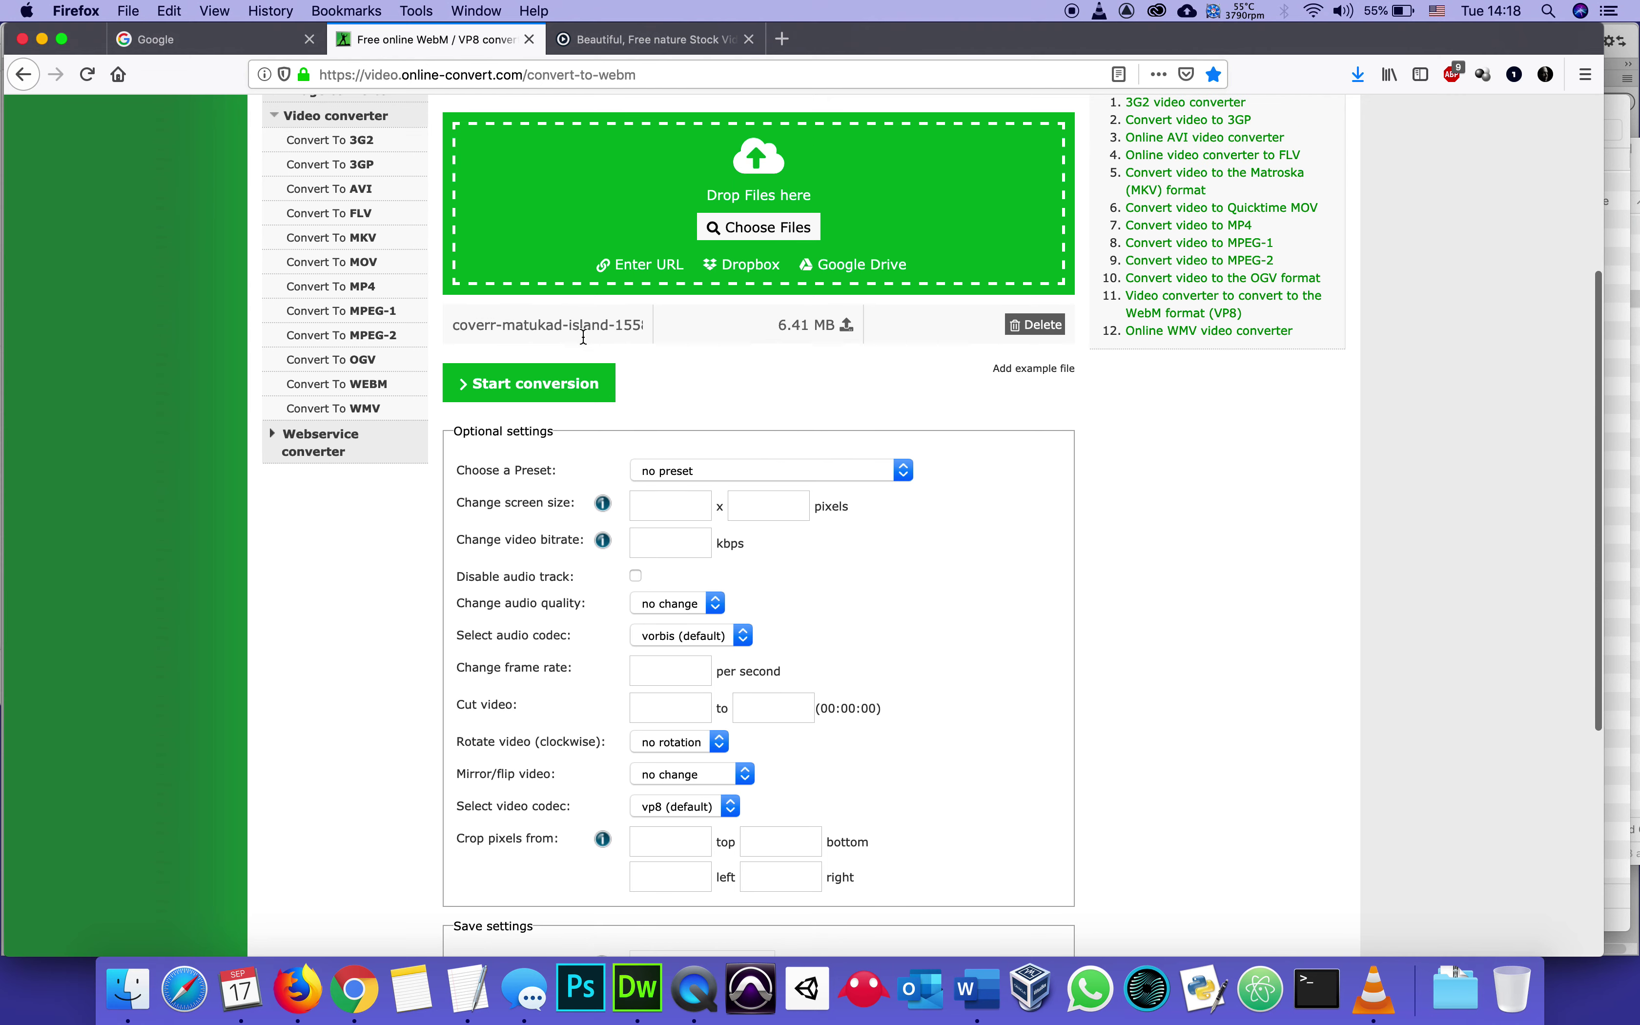
left_click(570, 391)
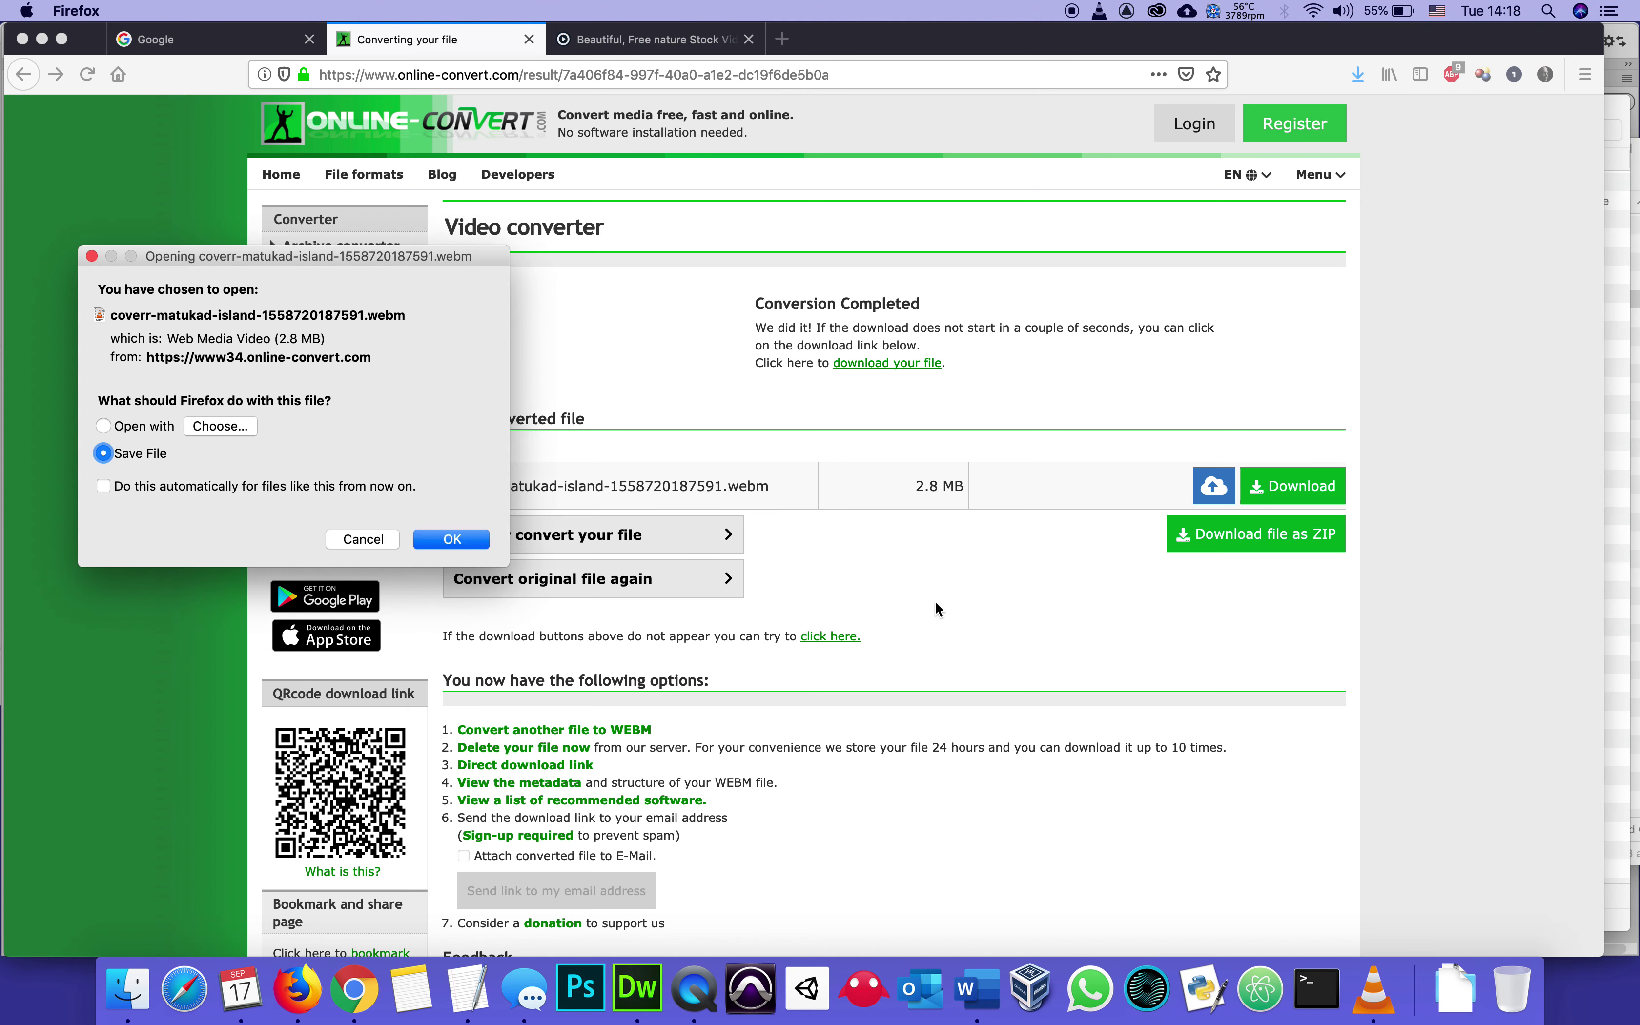
- Save the 2.8 MB Matukad Island .webm file through Firefox's Save File prompt
left_click_drag(403, 256, 383, 197)
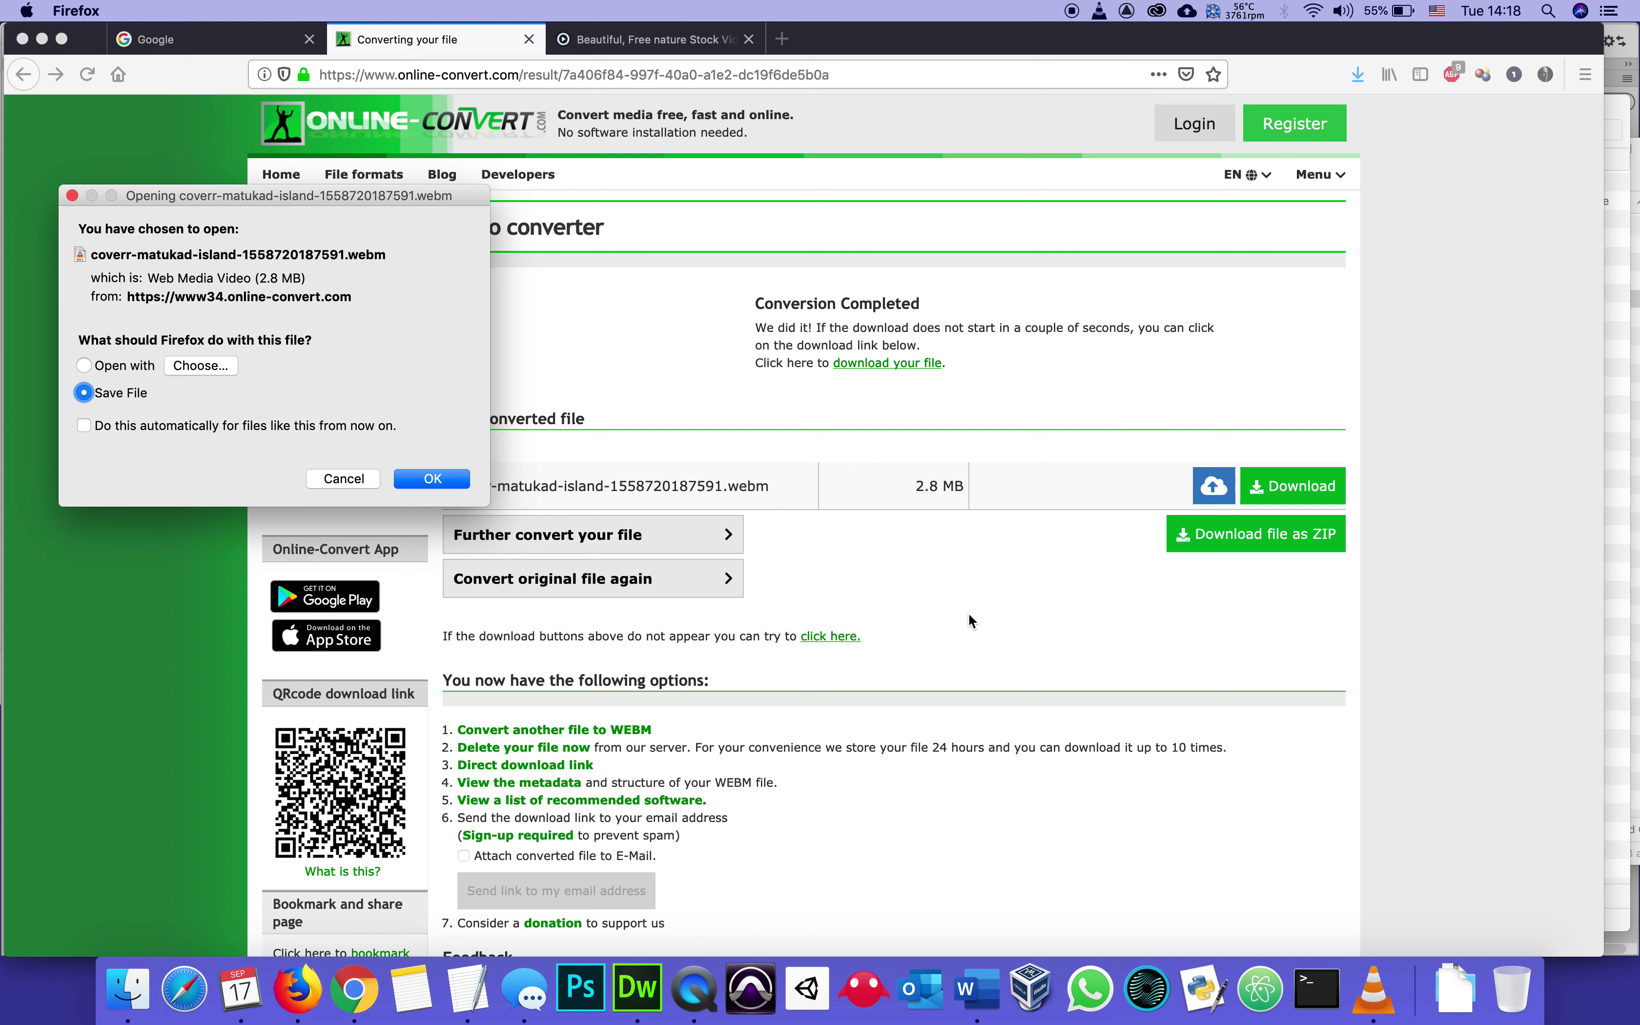
key("Return")
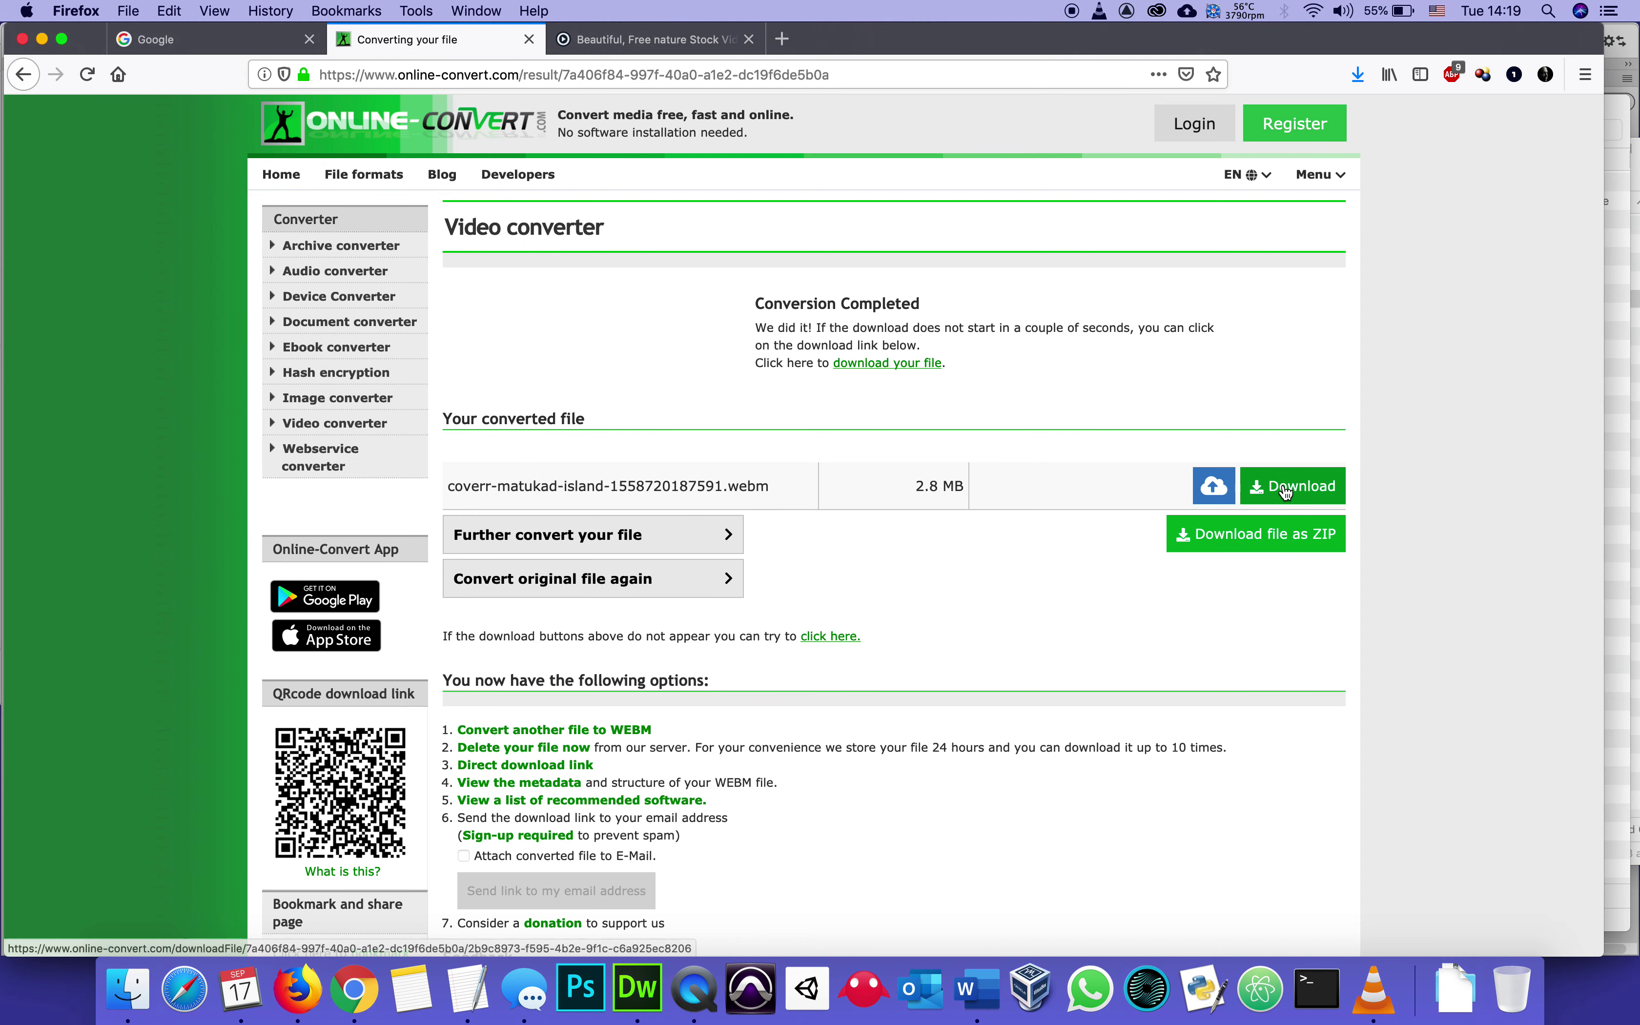
left_click(1288, 493)
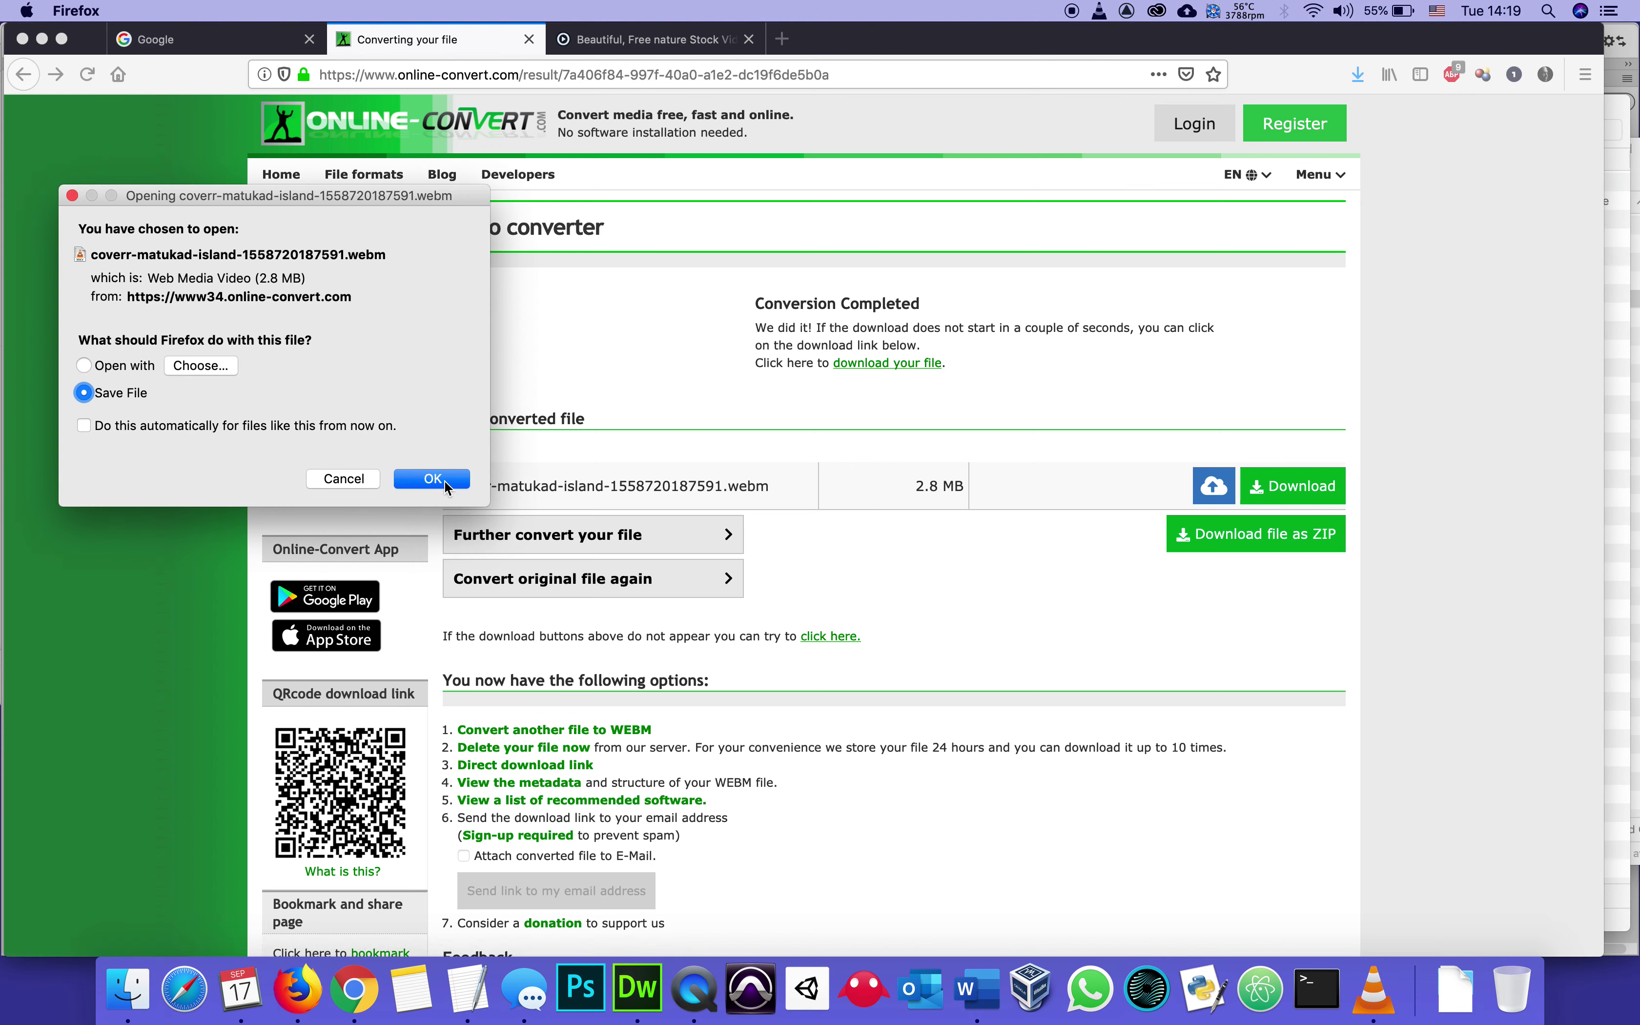
left_click(445, 480)
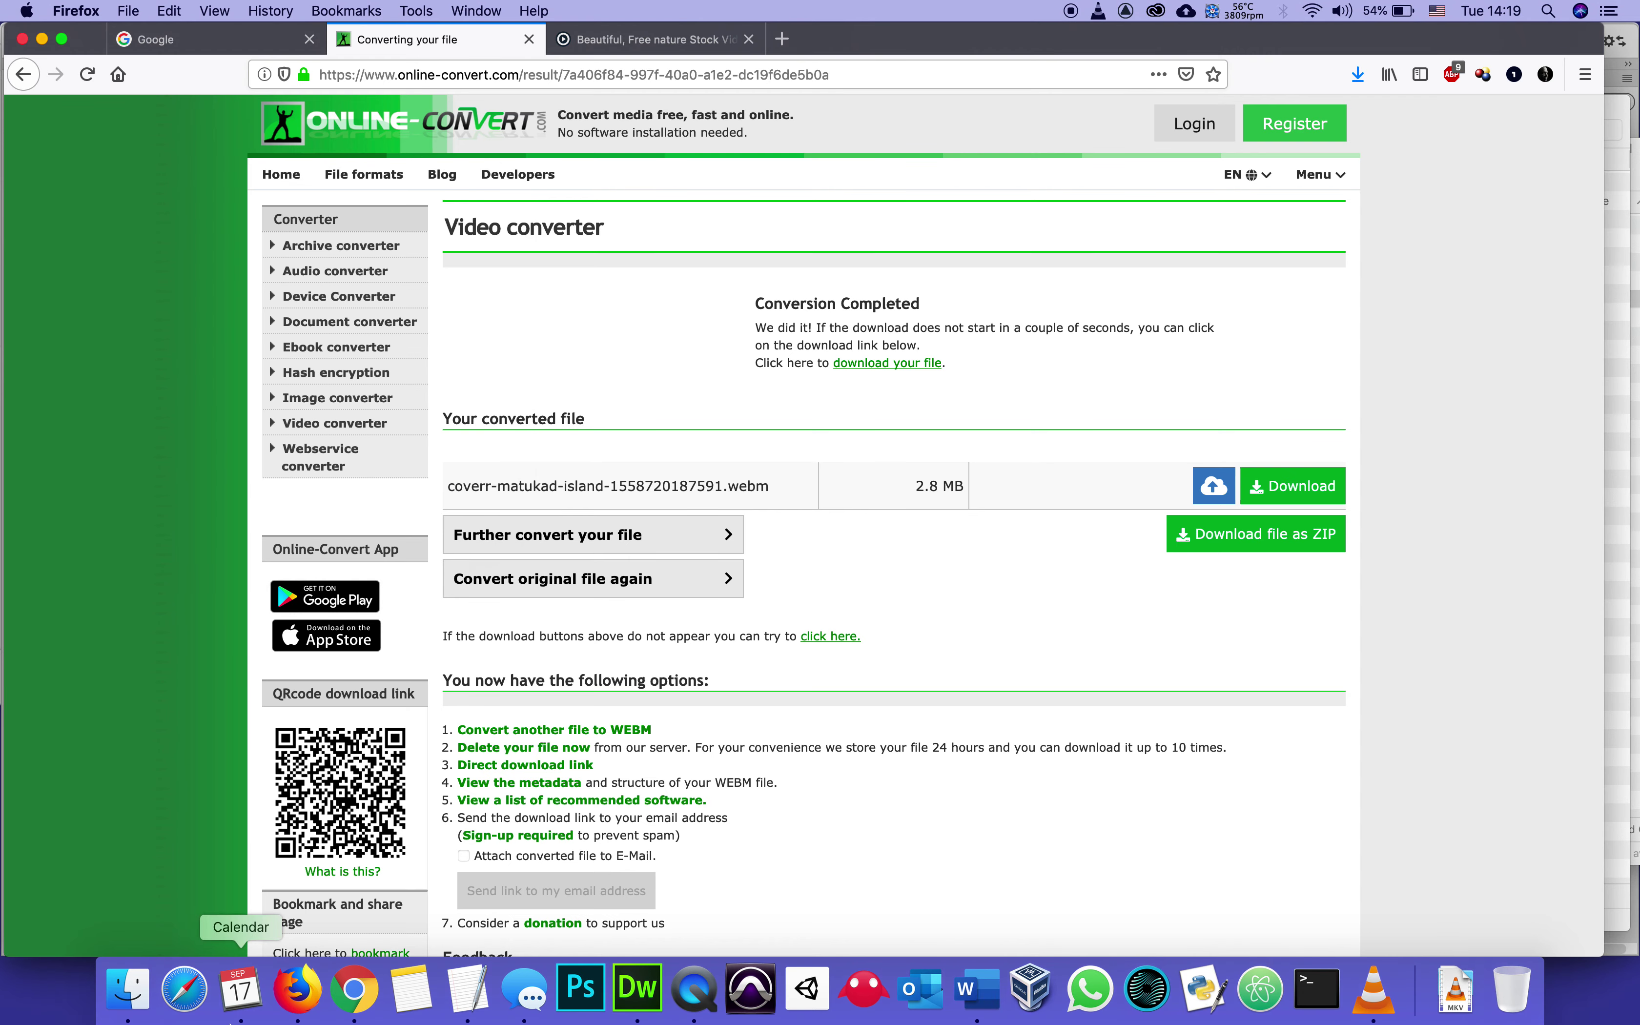
- Move the downloaded island WebM from Downloads into the zip_coverr-matukad-island folder
left_click(121, 990)
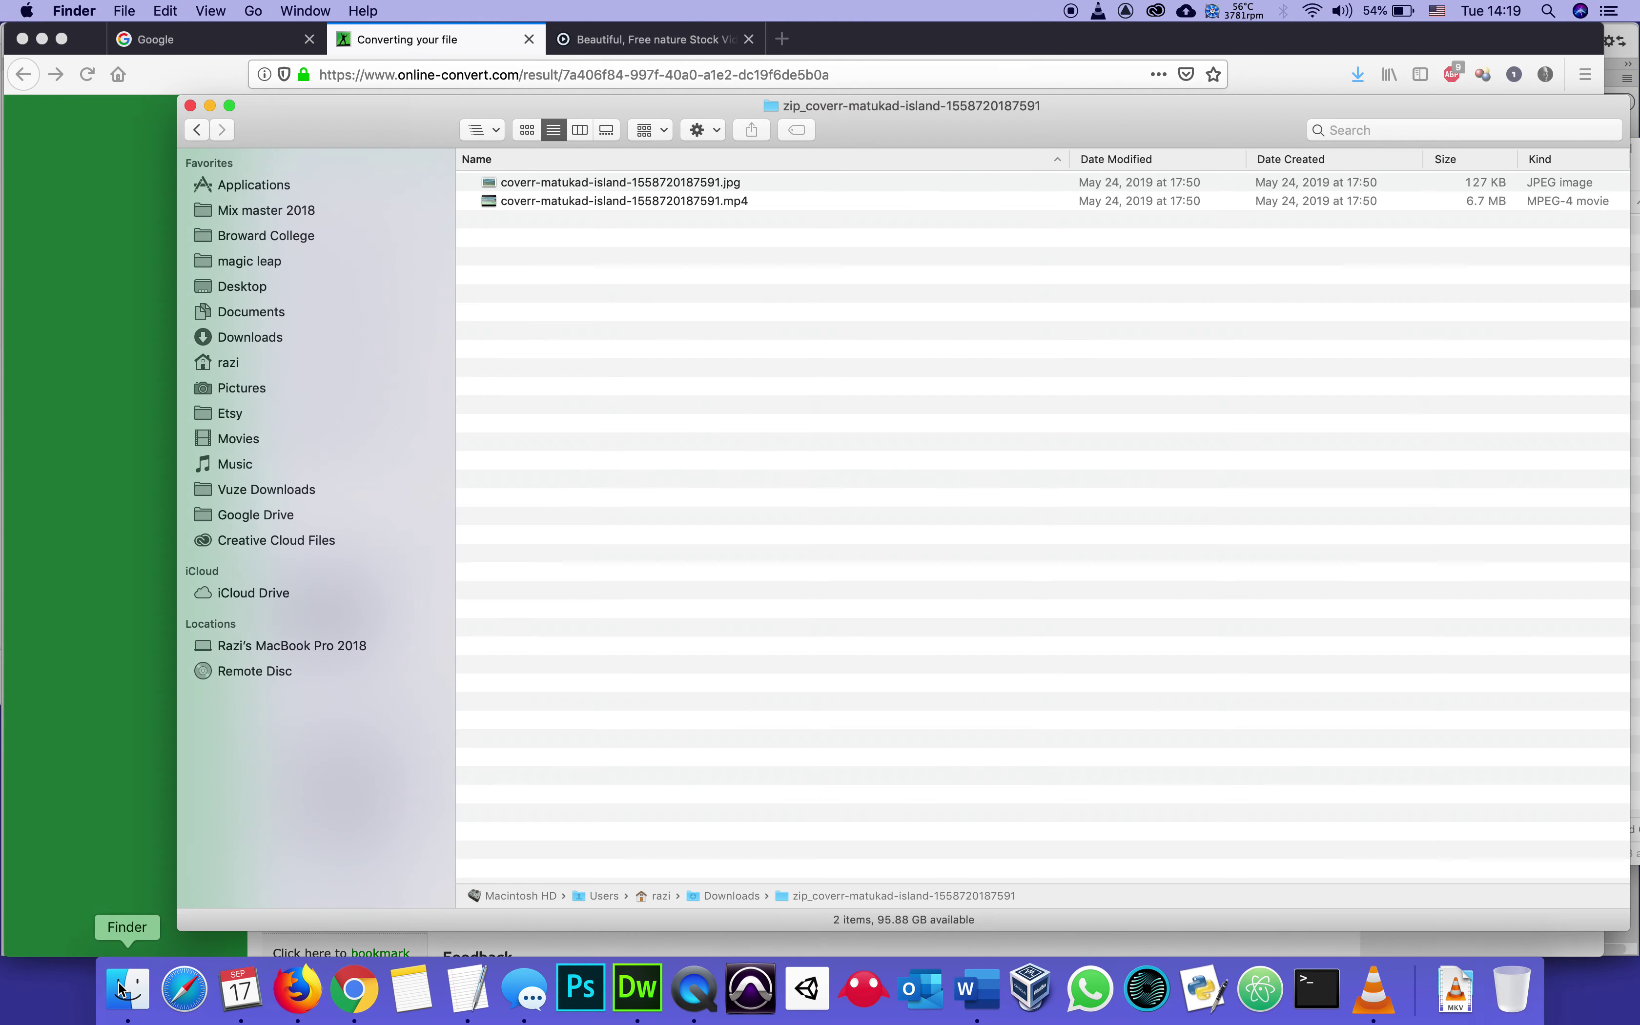
left_click(255, 338)
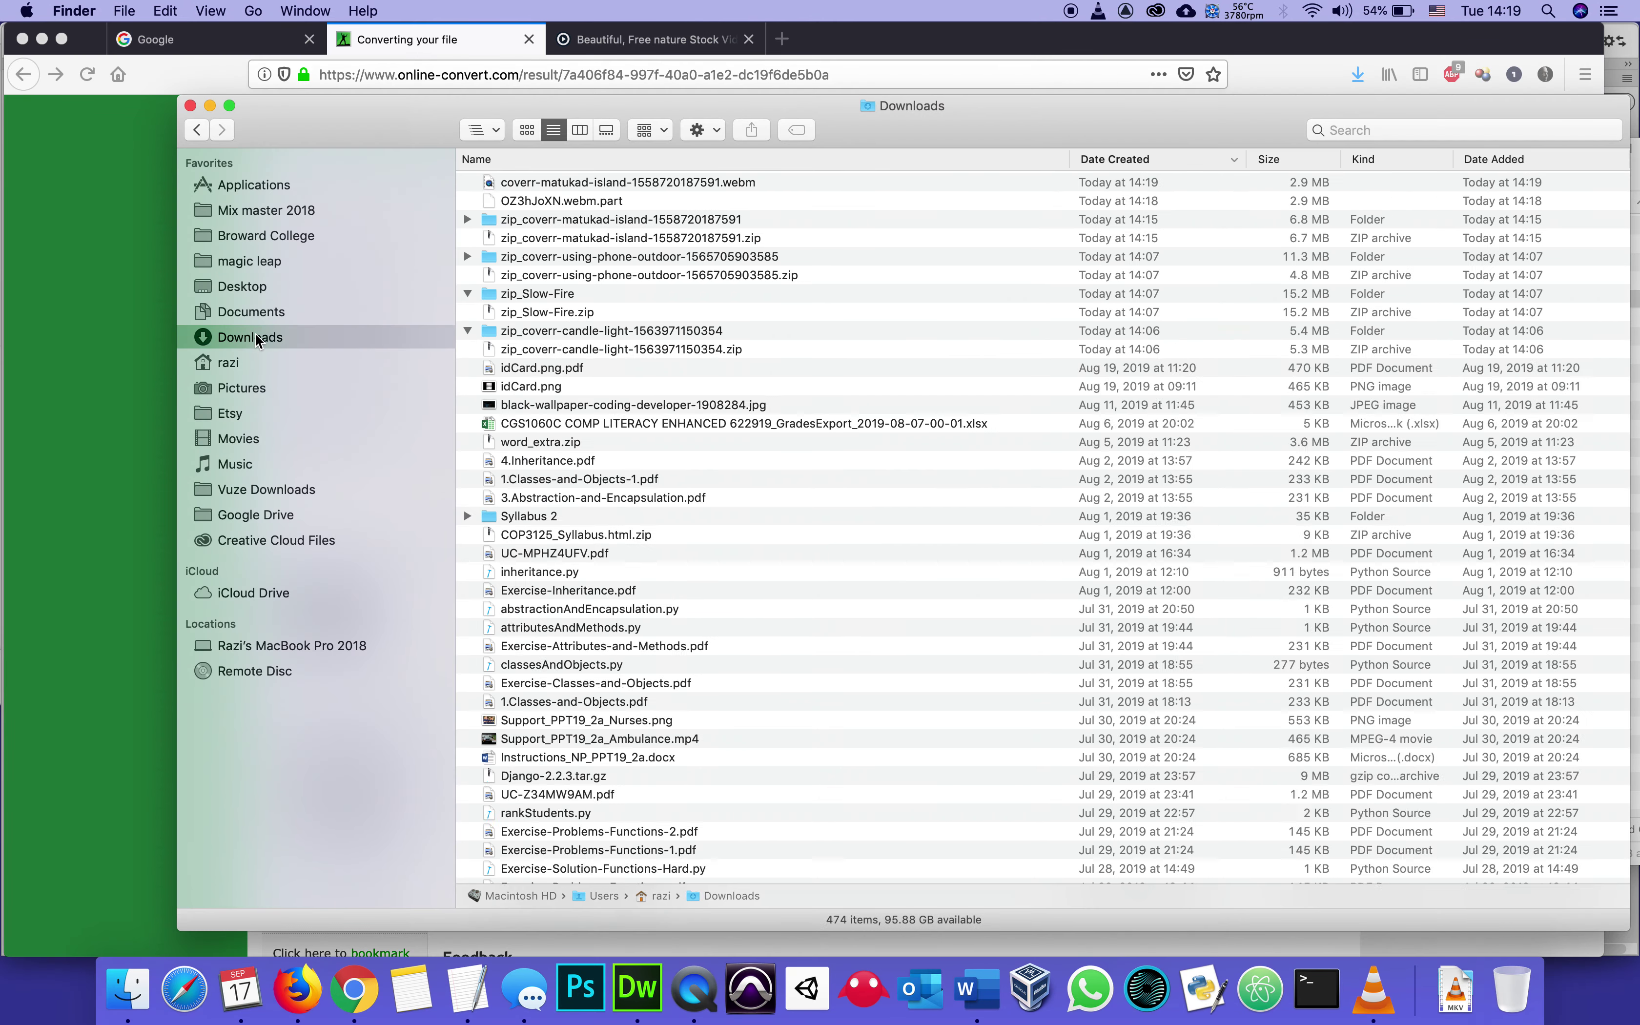
left_click(491, 179)
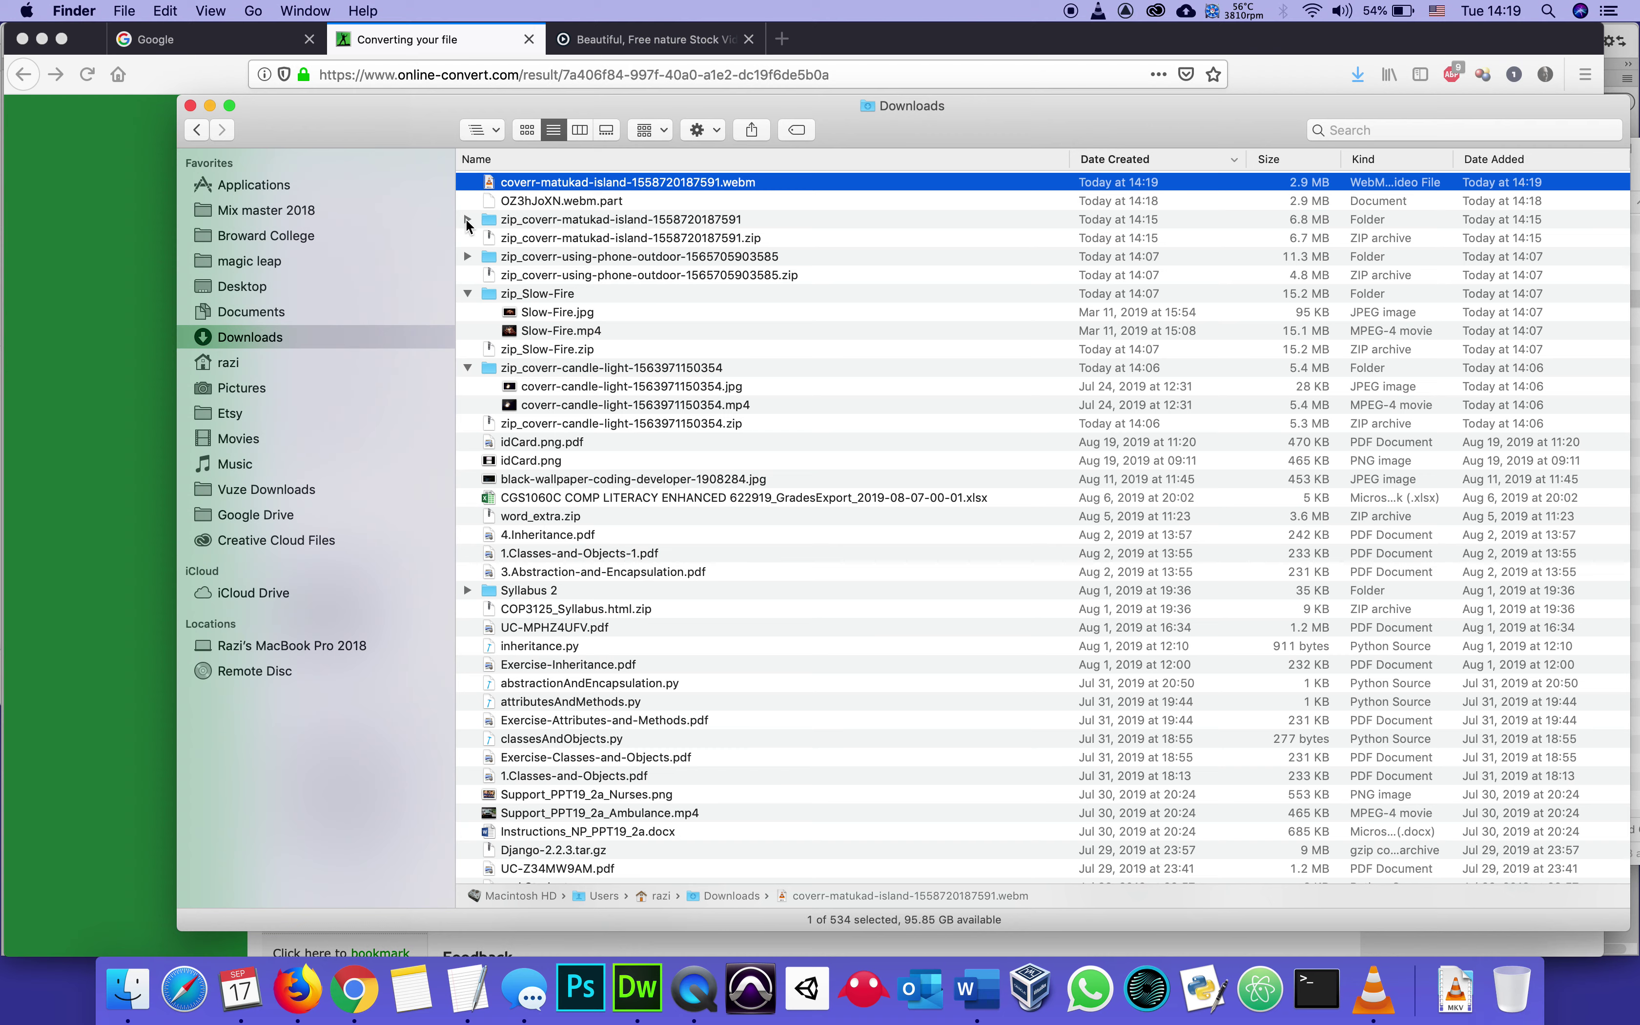
left_click_drag(490, 185, 491, 218)
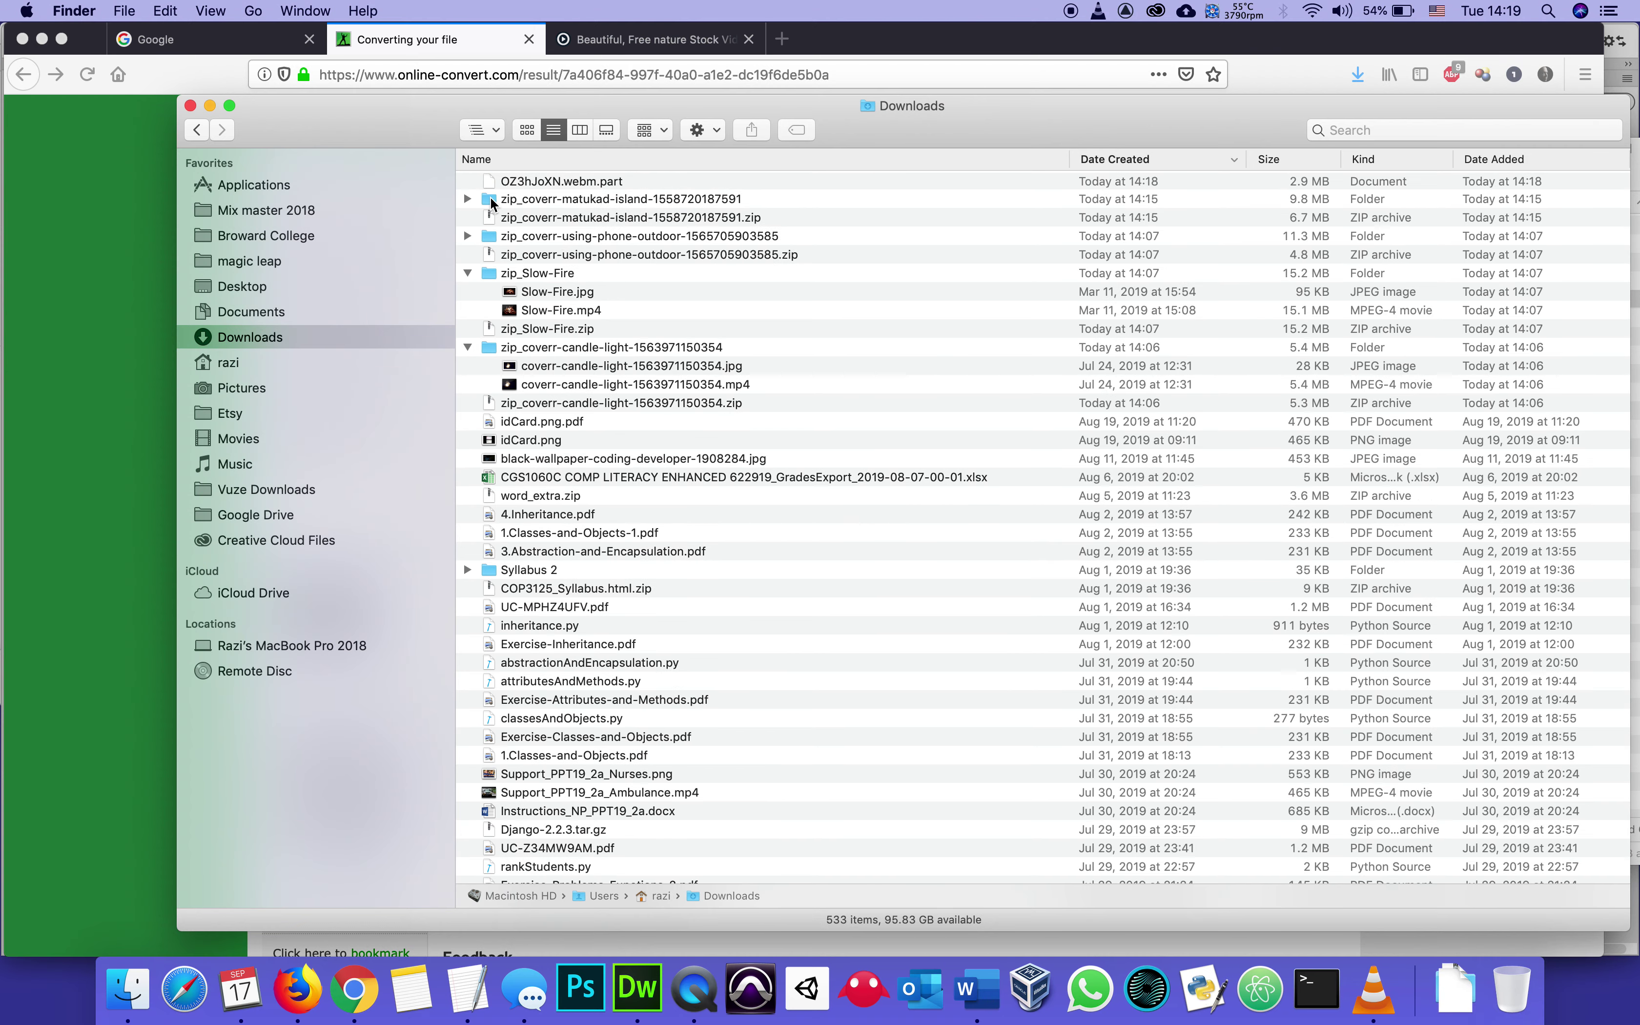
double_click(491, 201)
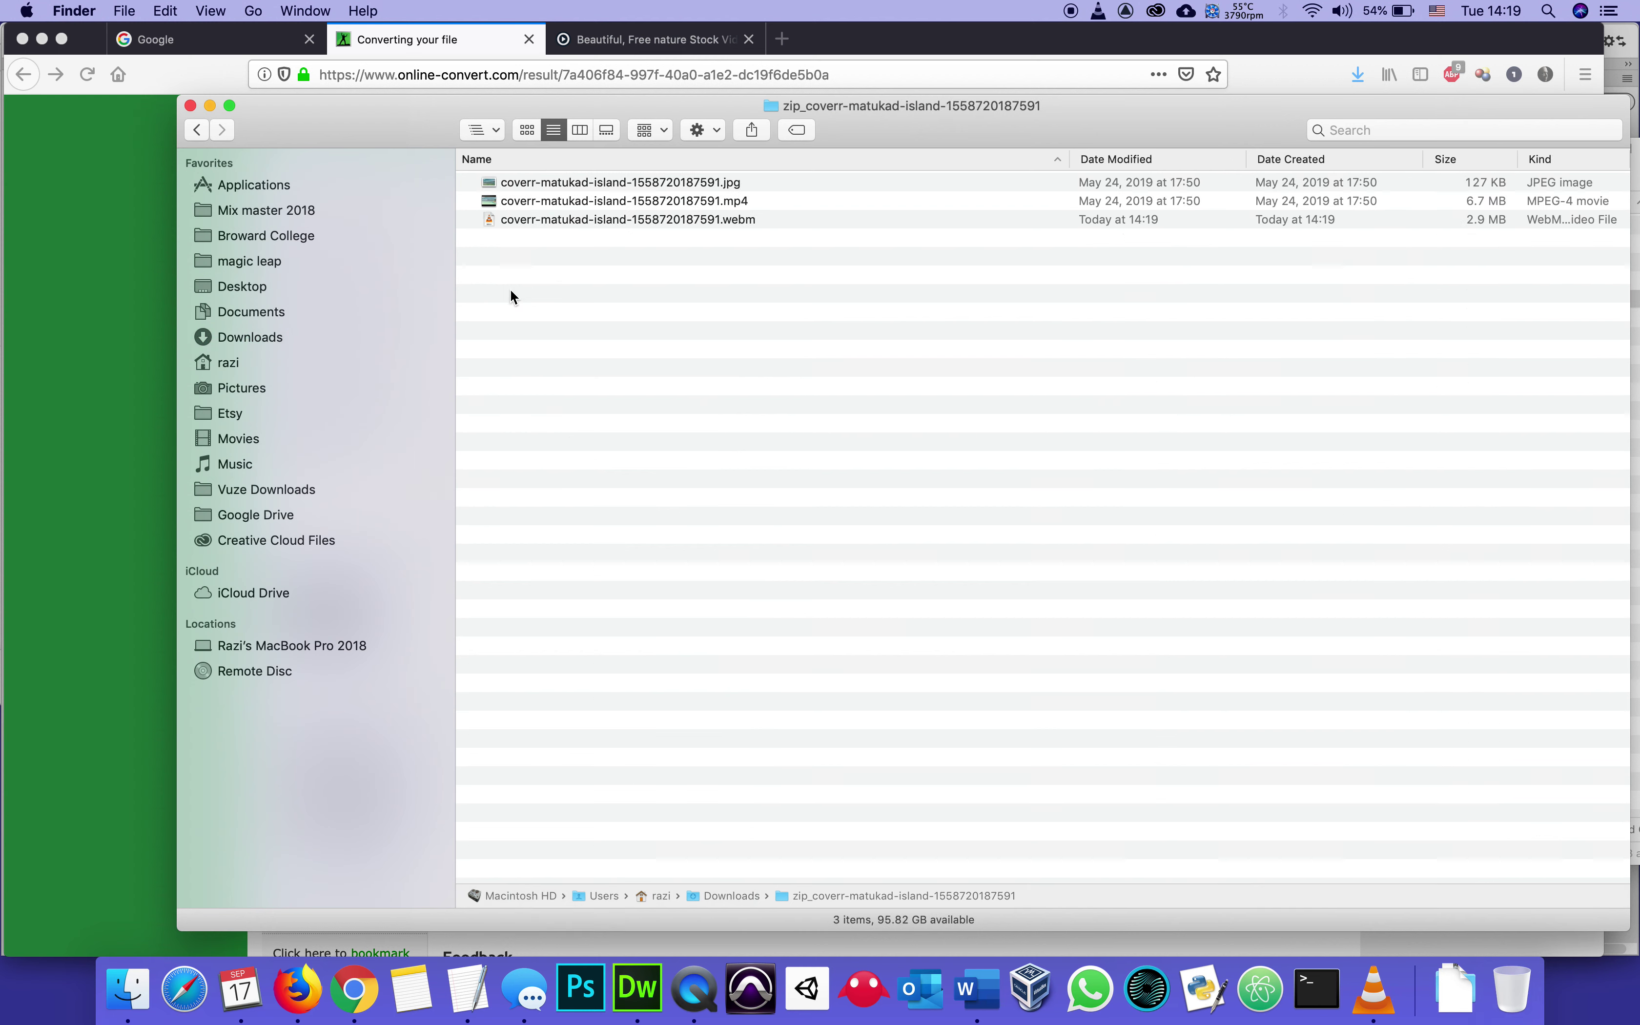
- Play the island WebM from that folder in VLC
left_click(720, 201)
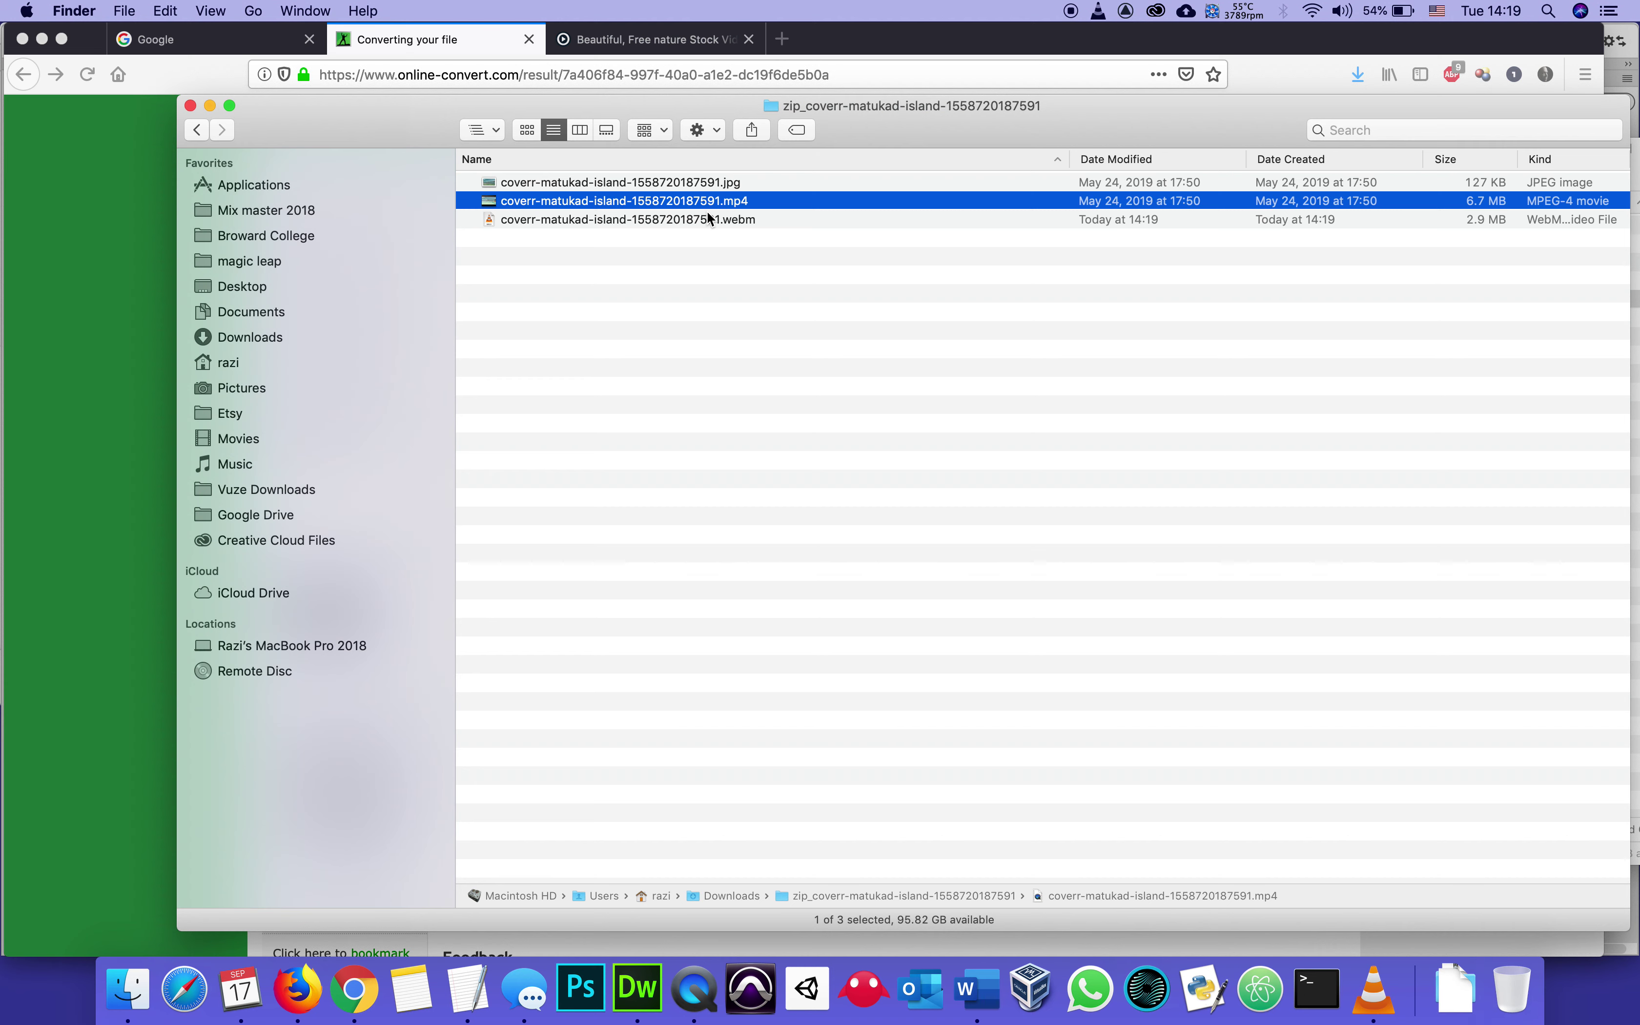
left_click(488, 221)
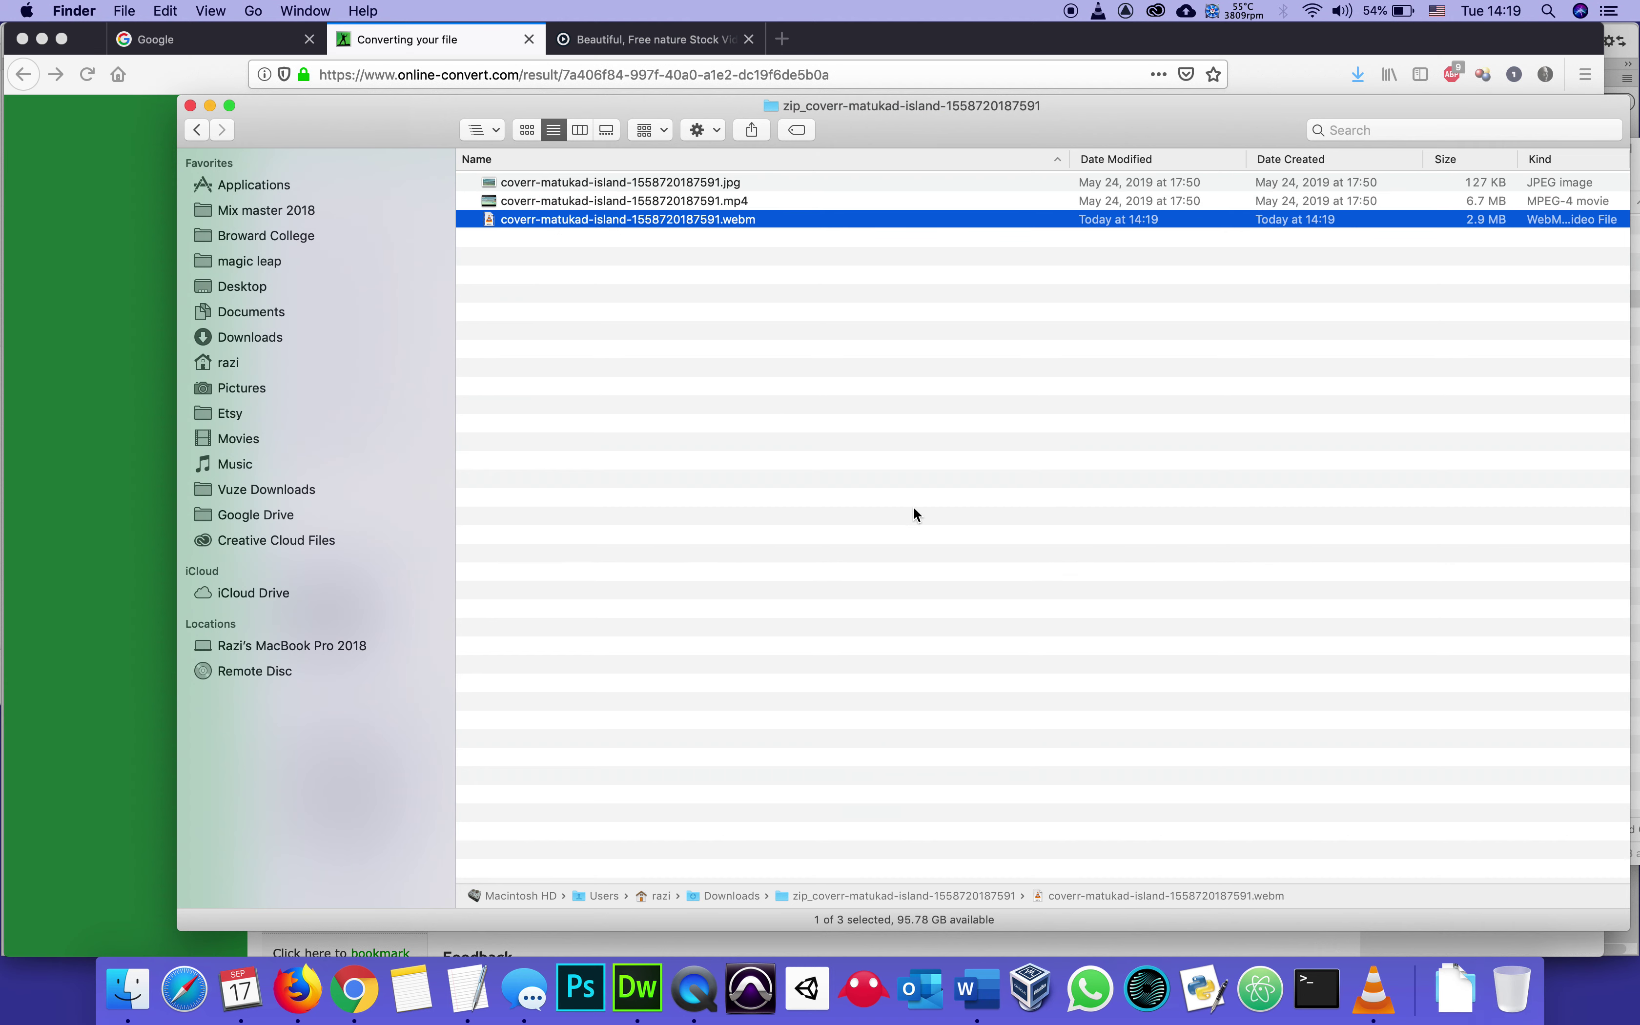
double_click(488, 219)
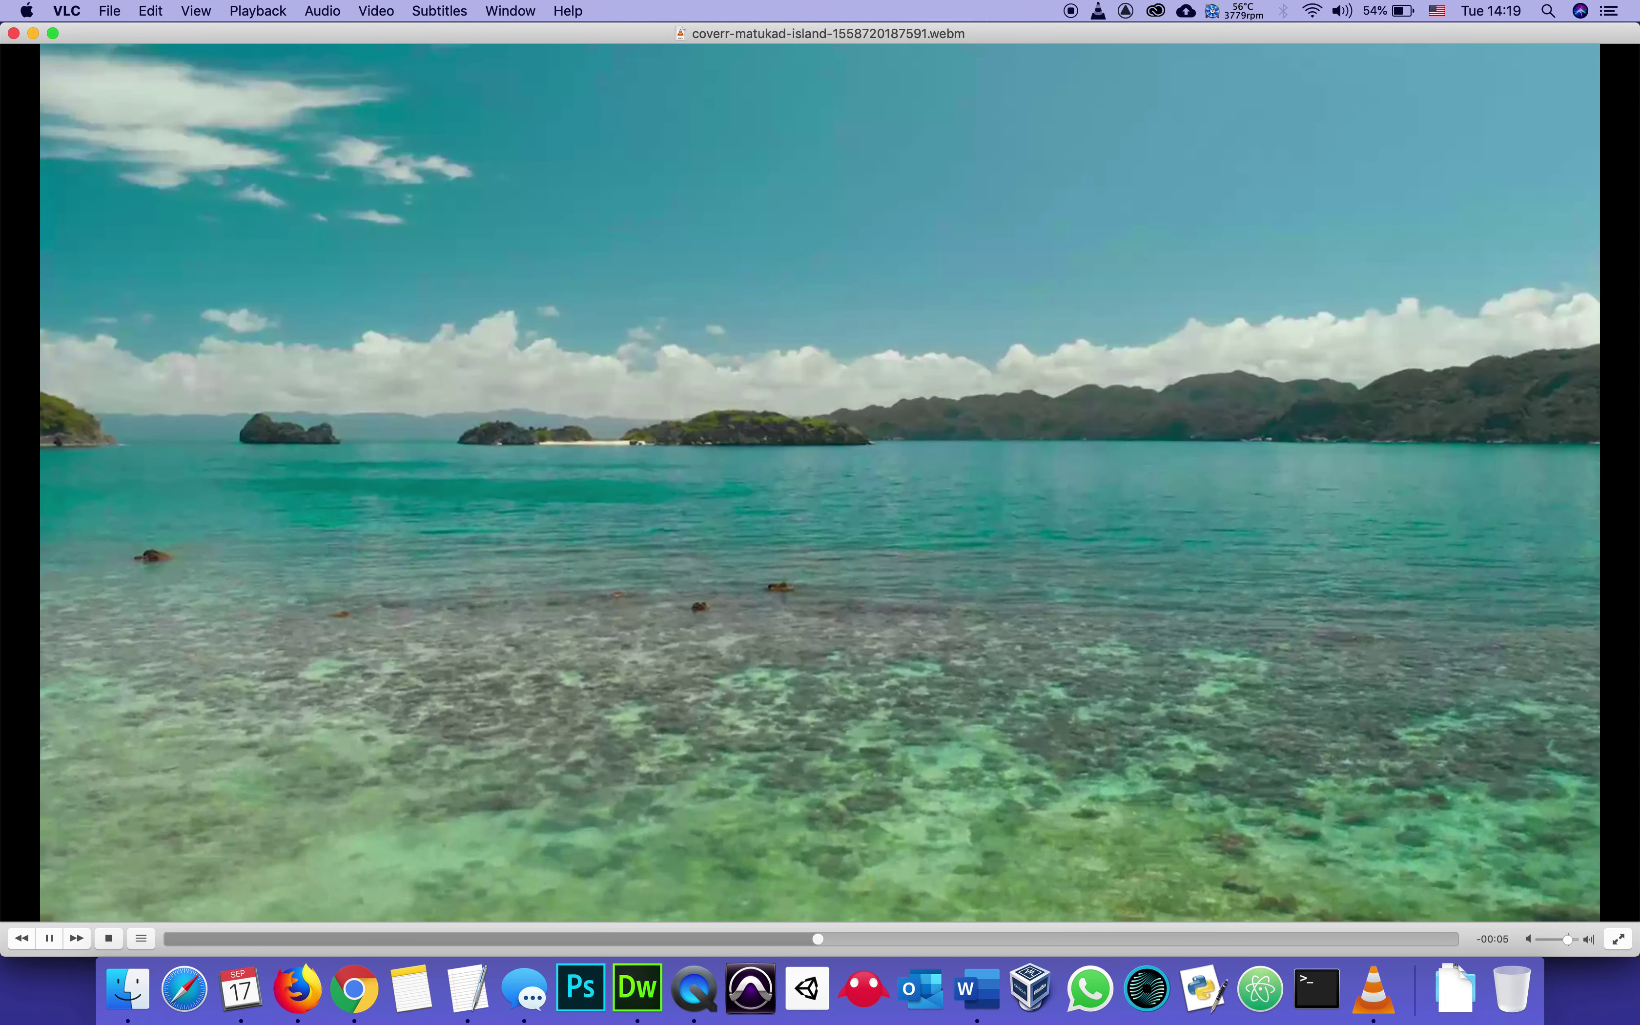
- Pause the island WebM in VLC and return to its Finder folder
key("space")
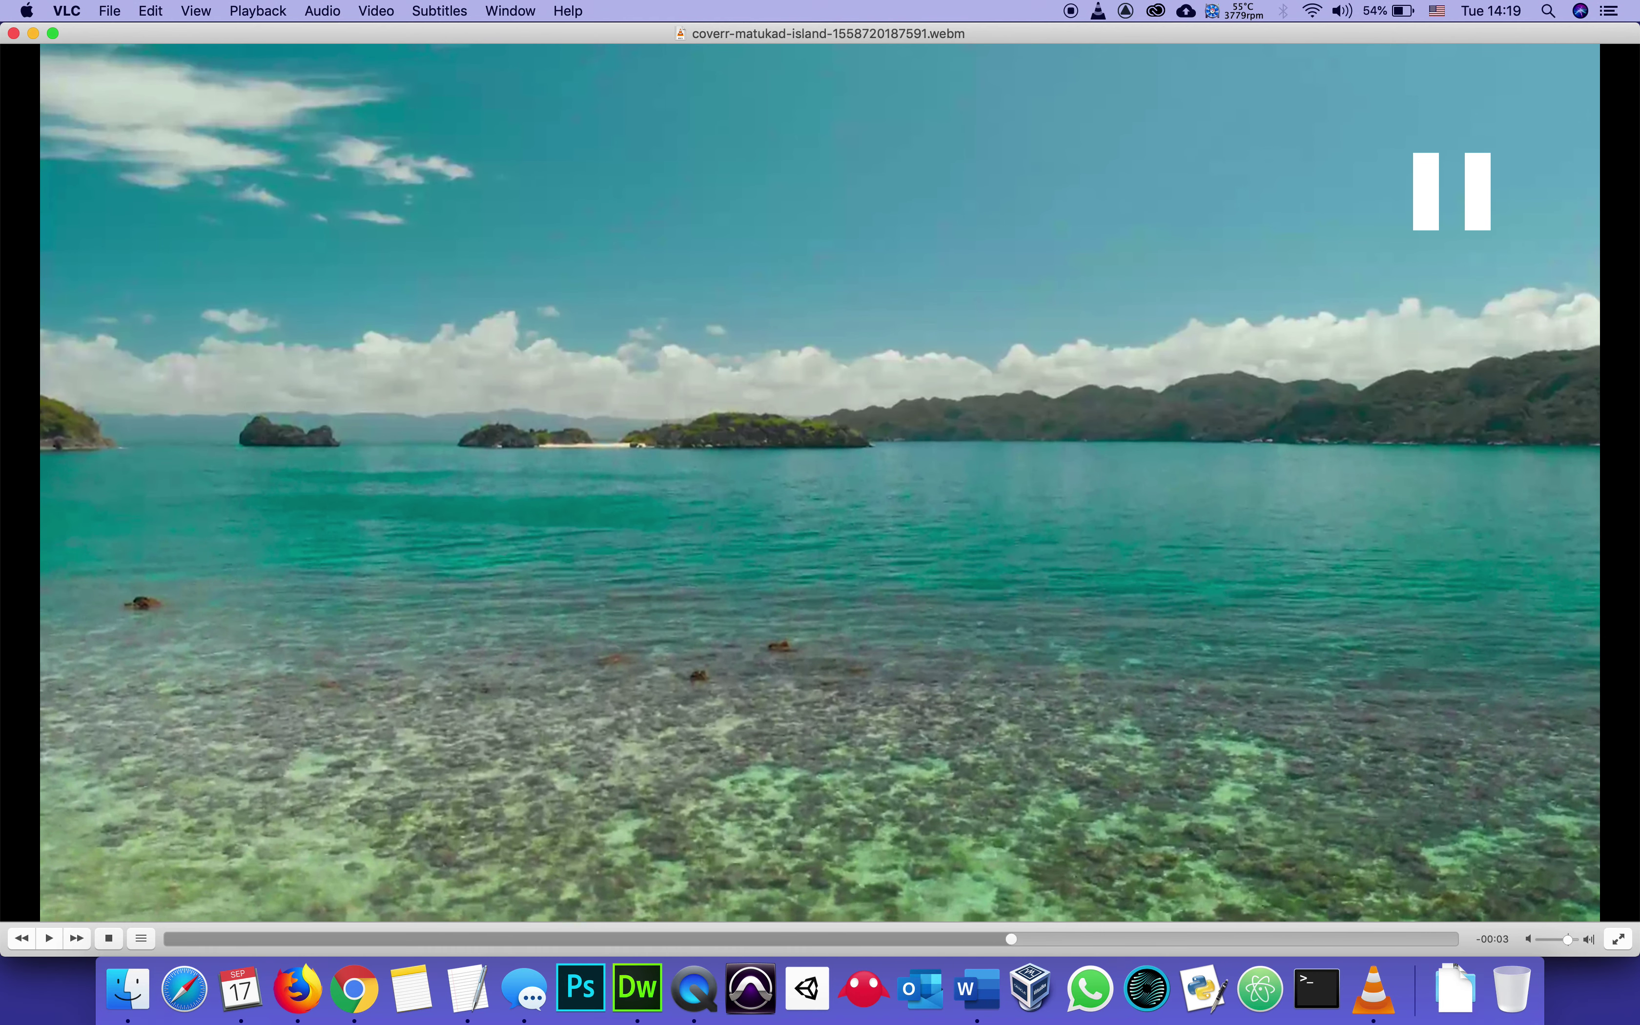
left_click(129, 990)
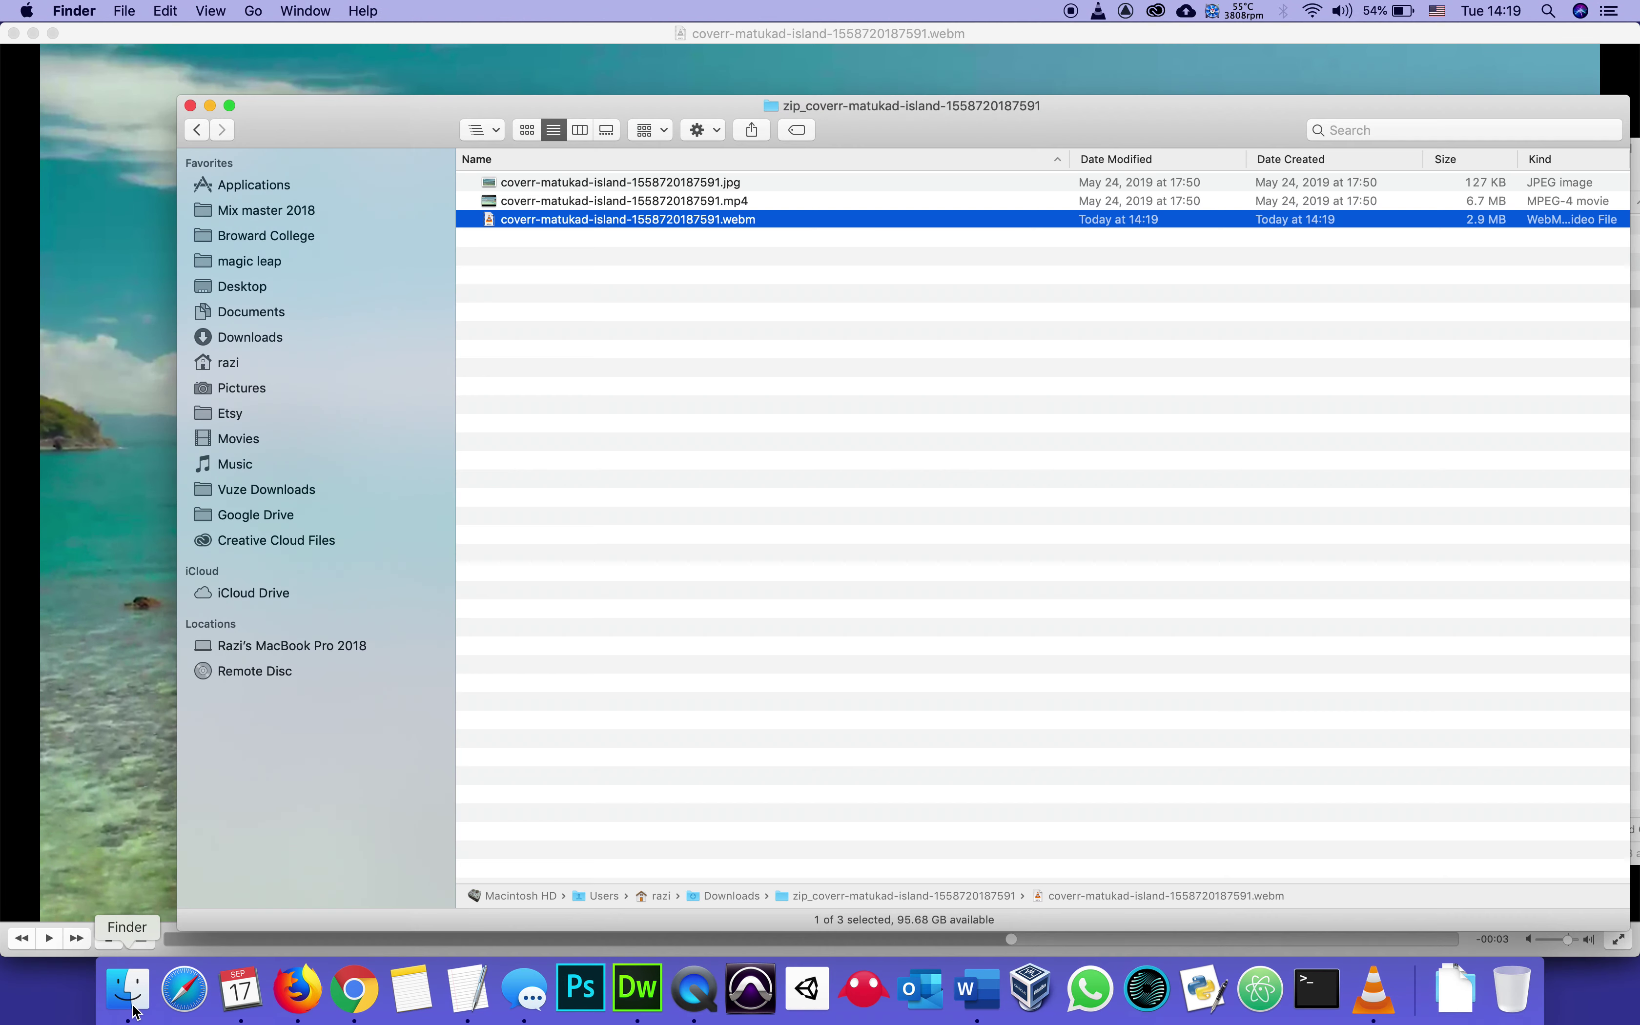
- Rename the WebM file to island.webm, correcting the mistyped 'islan'
left_click(592, 219)
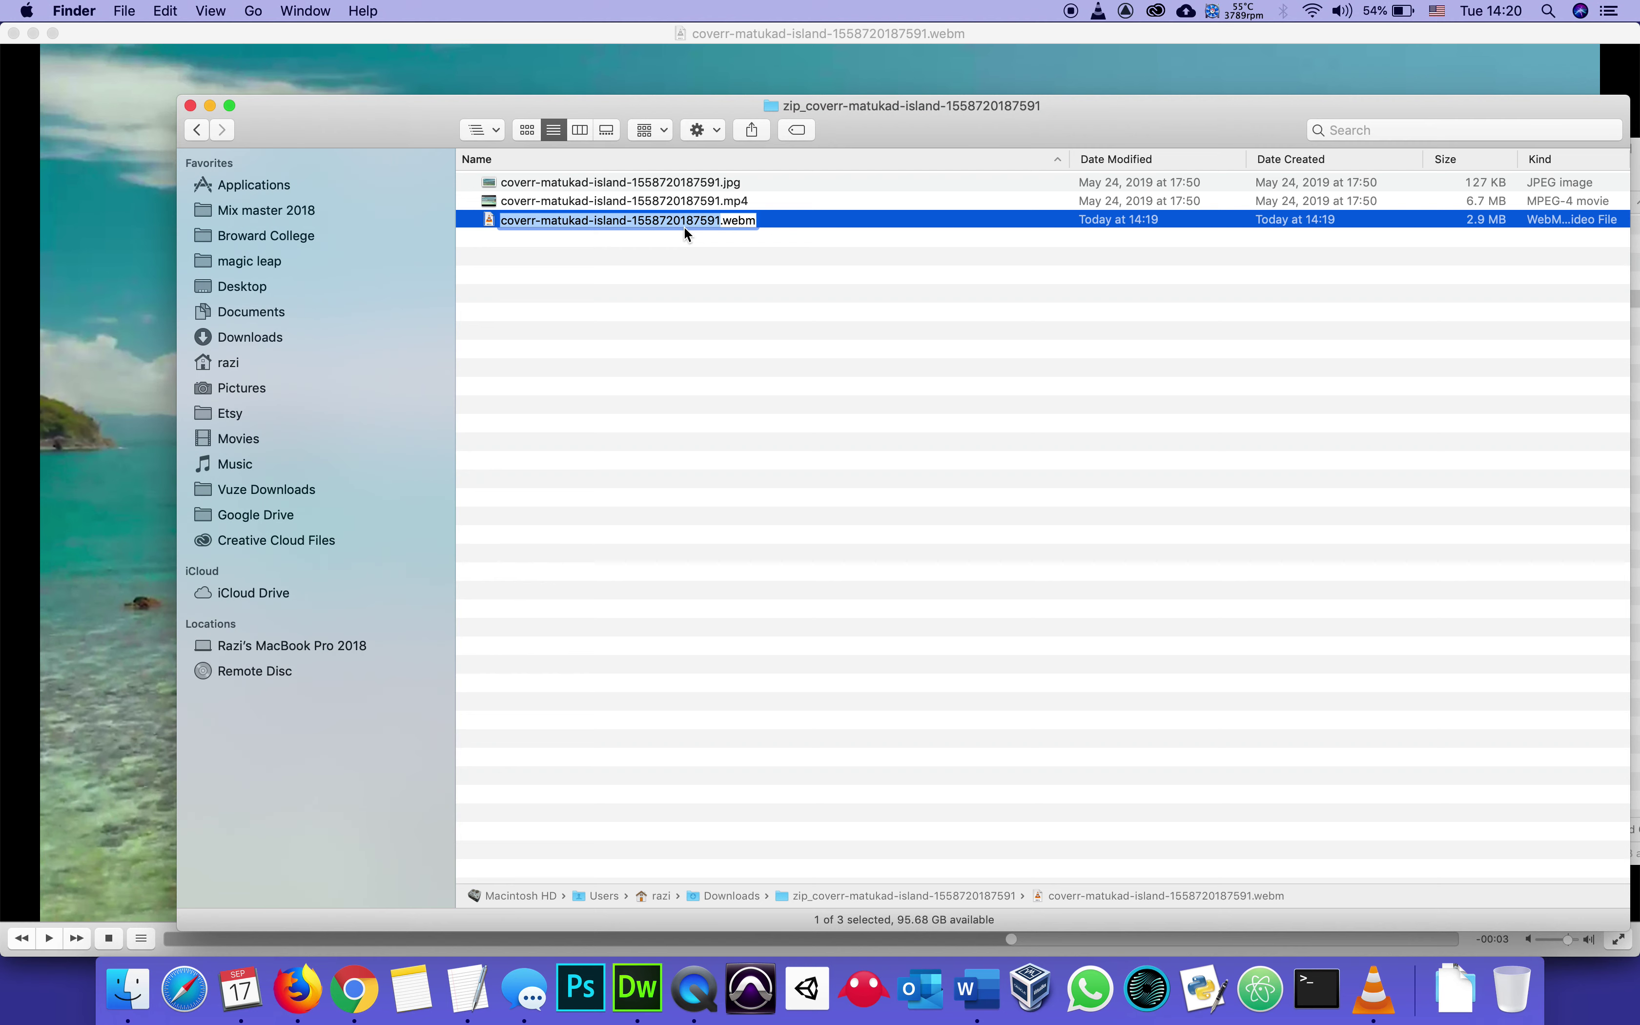
type("islan")
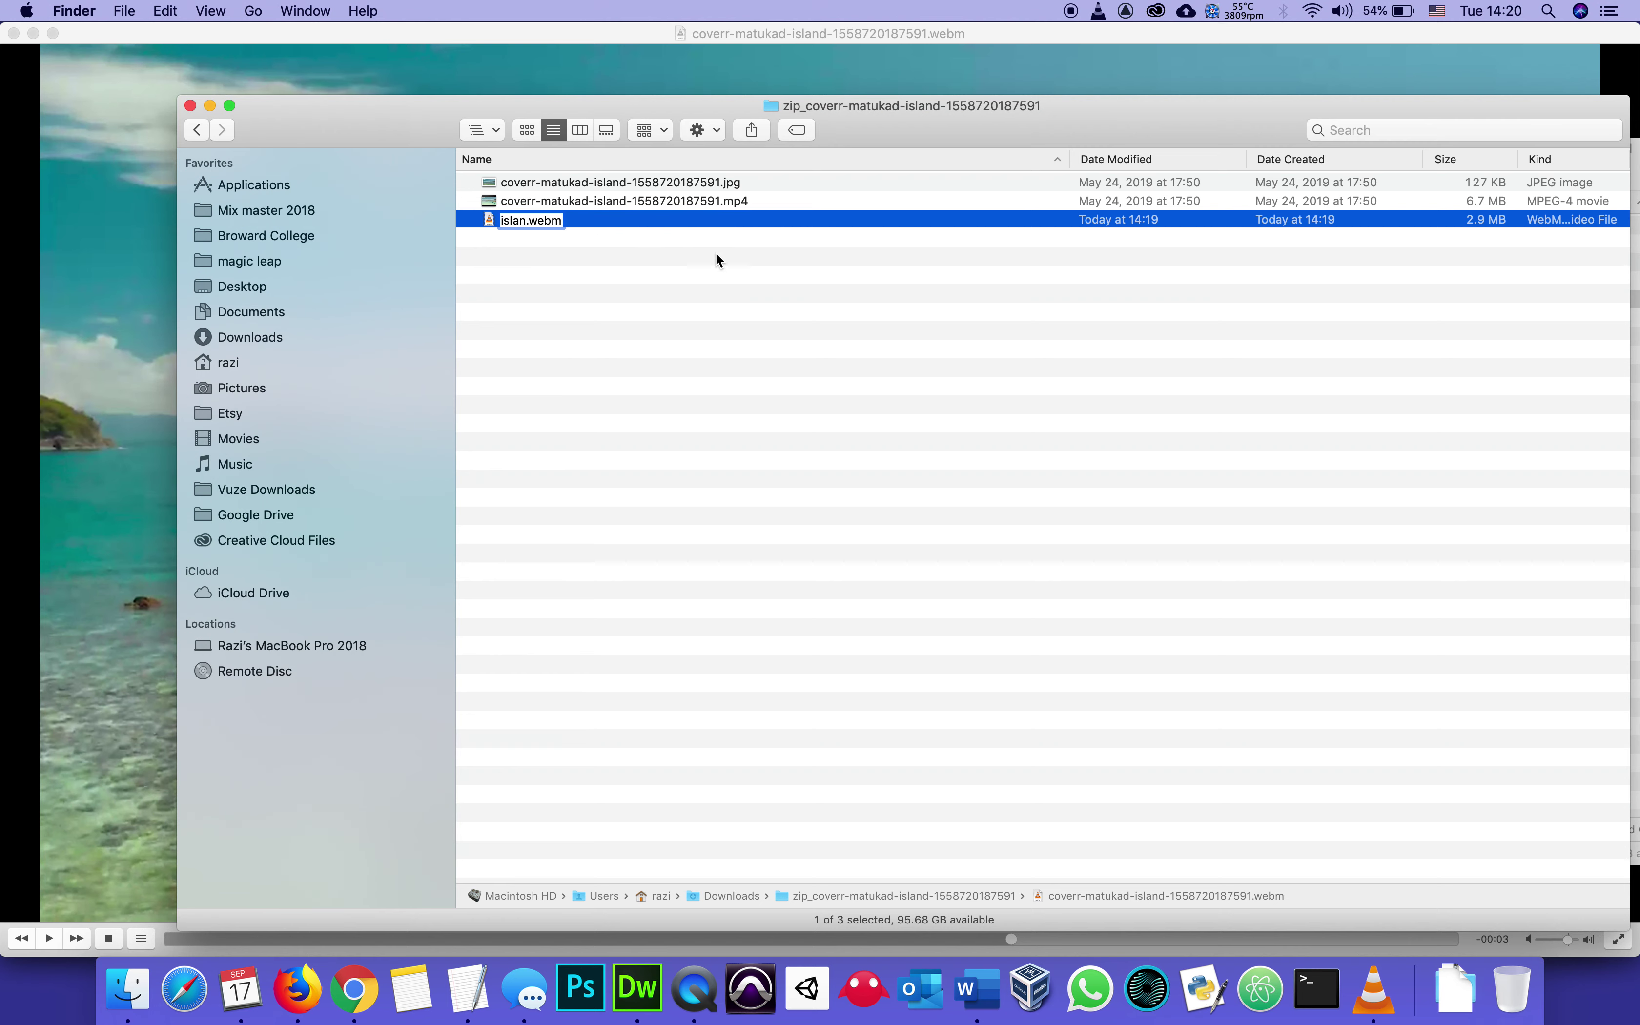
key("Return")
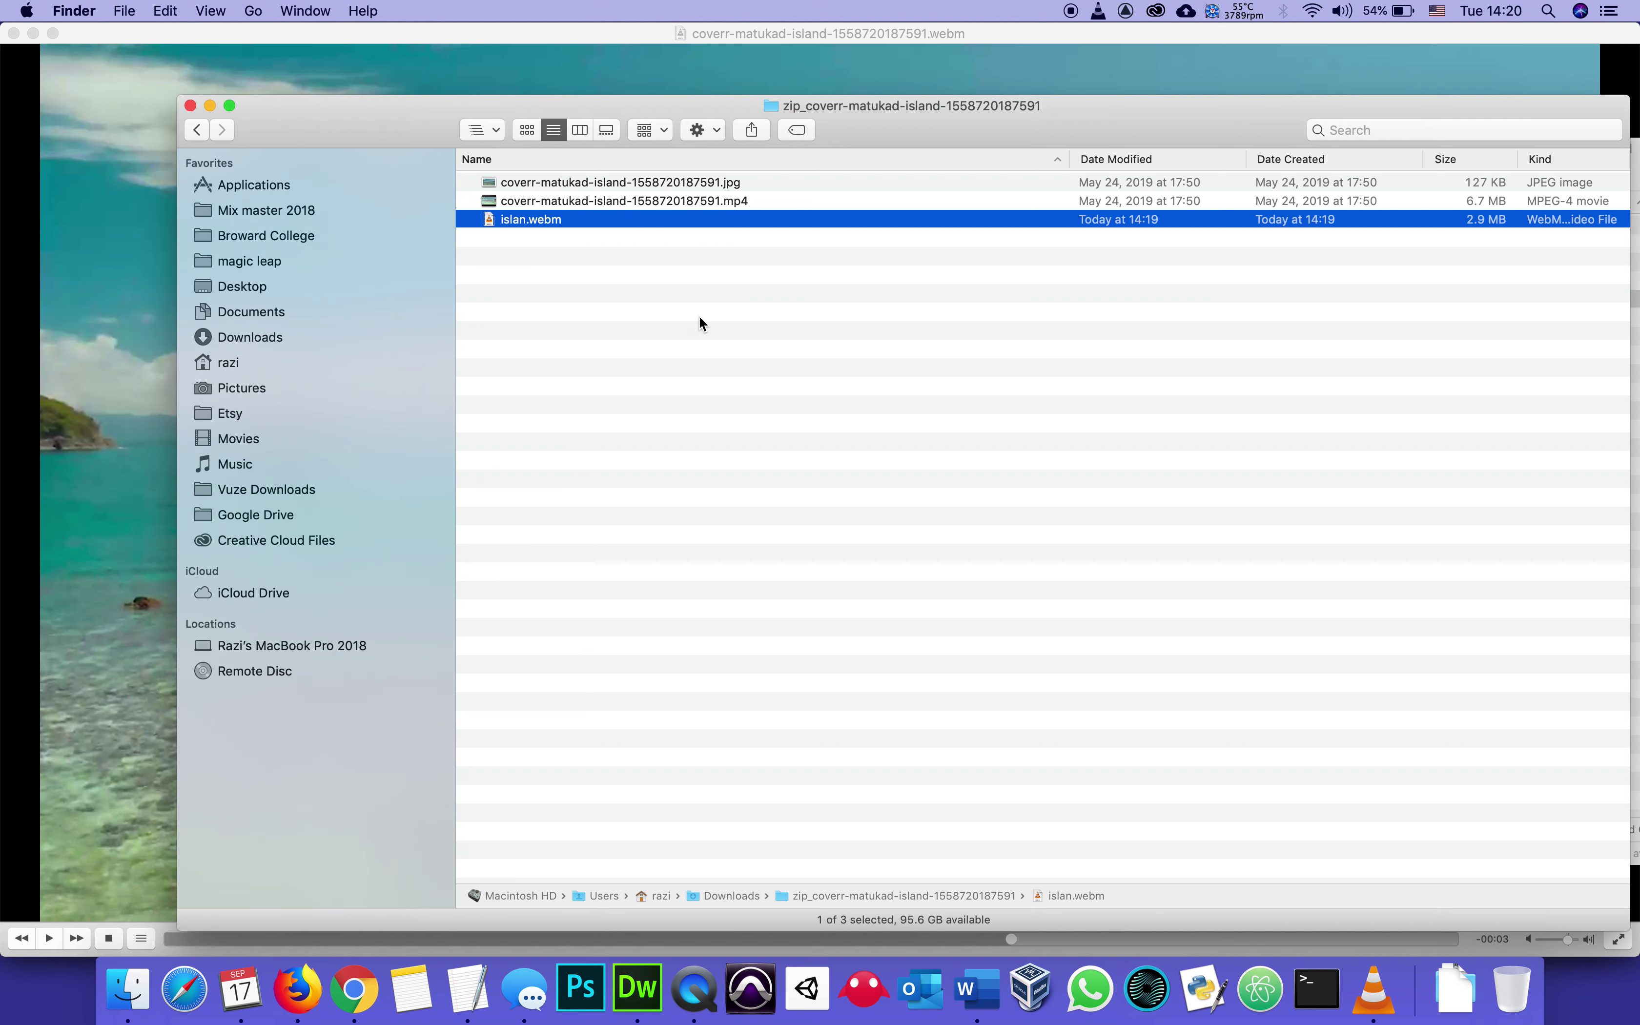
left_click(521, 220)
left_click(522, 219)
type("d")
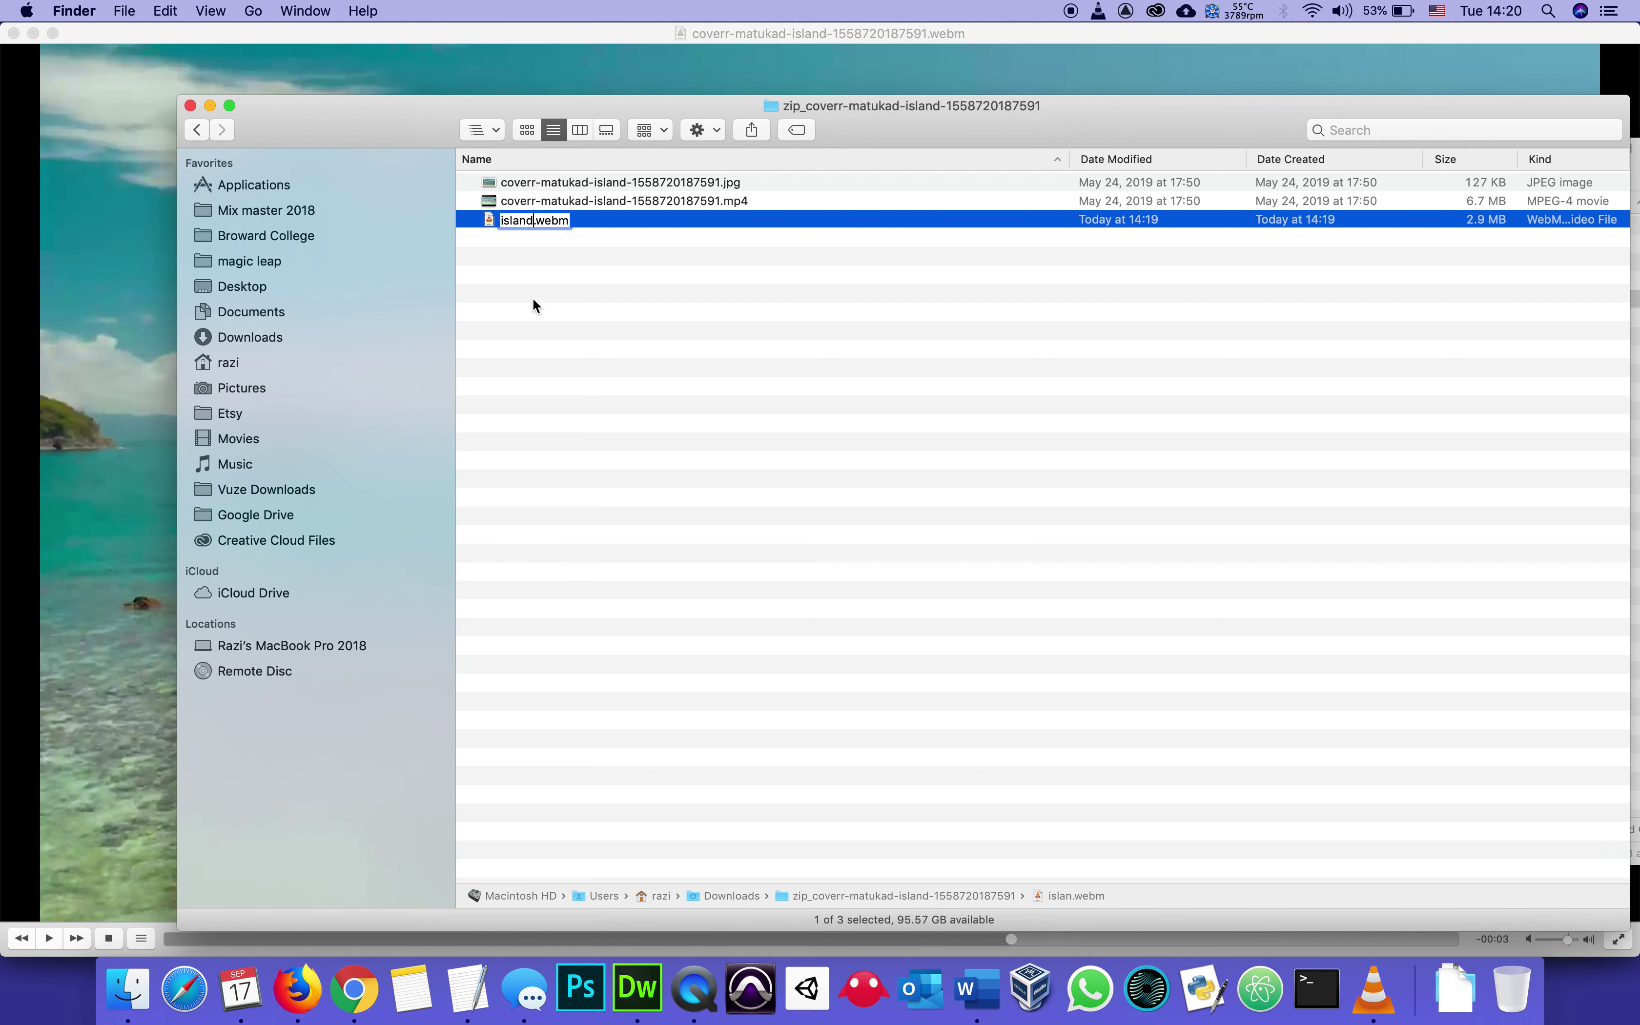
key("Return")
- Rename the MP4 file to island.mp4
left_click(554, 201)
key("Return")
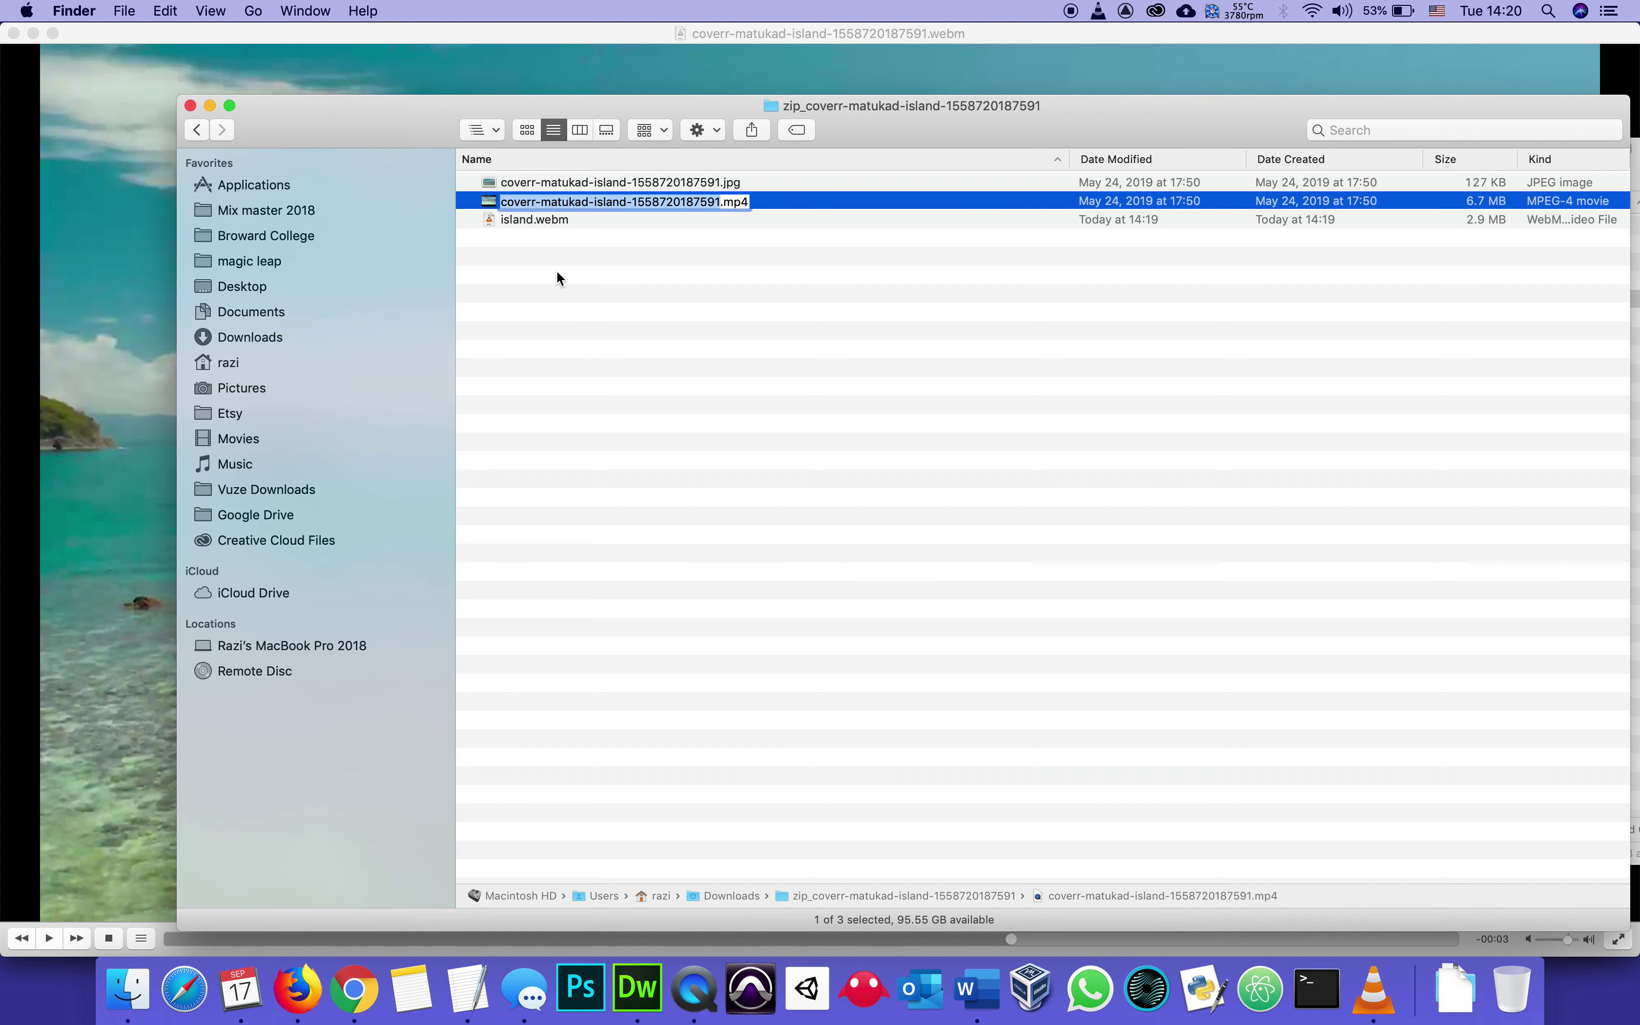
type("isla")
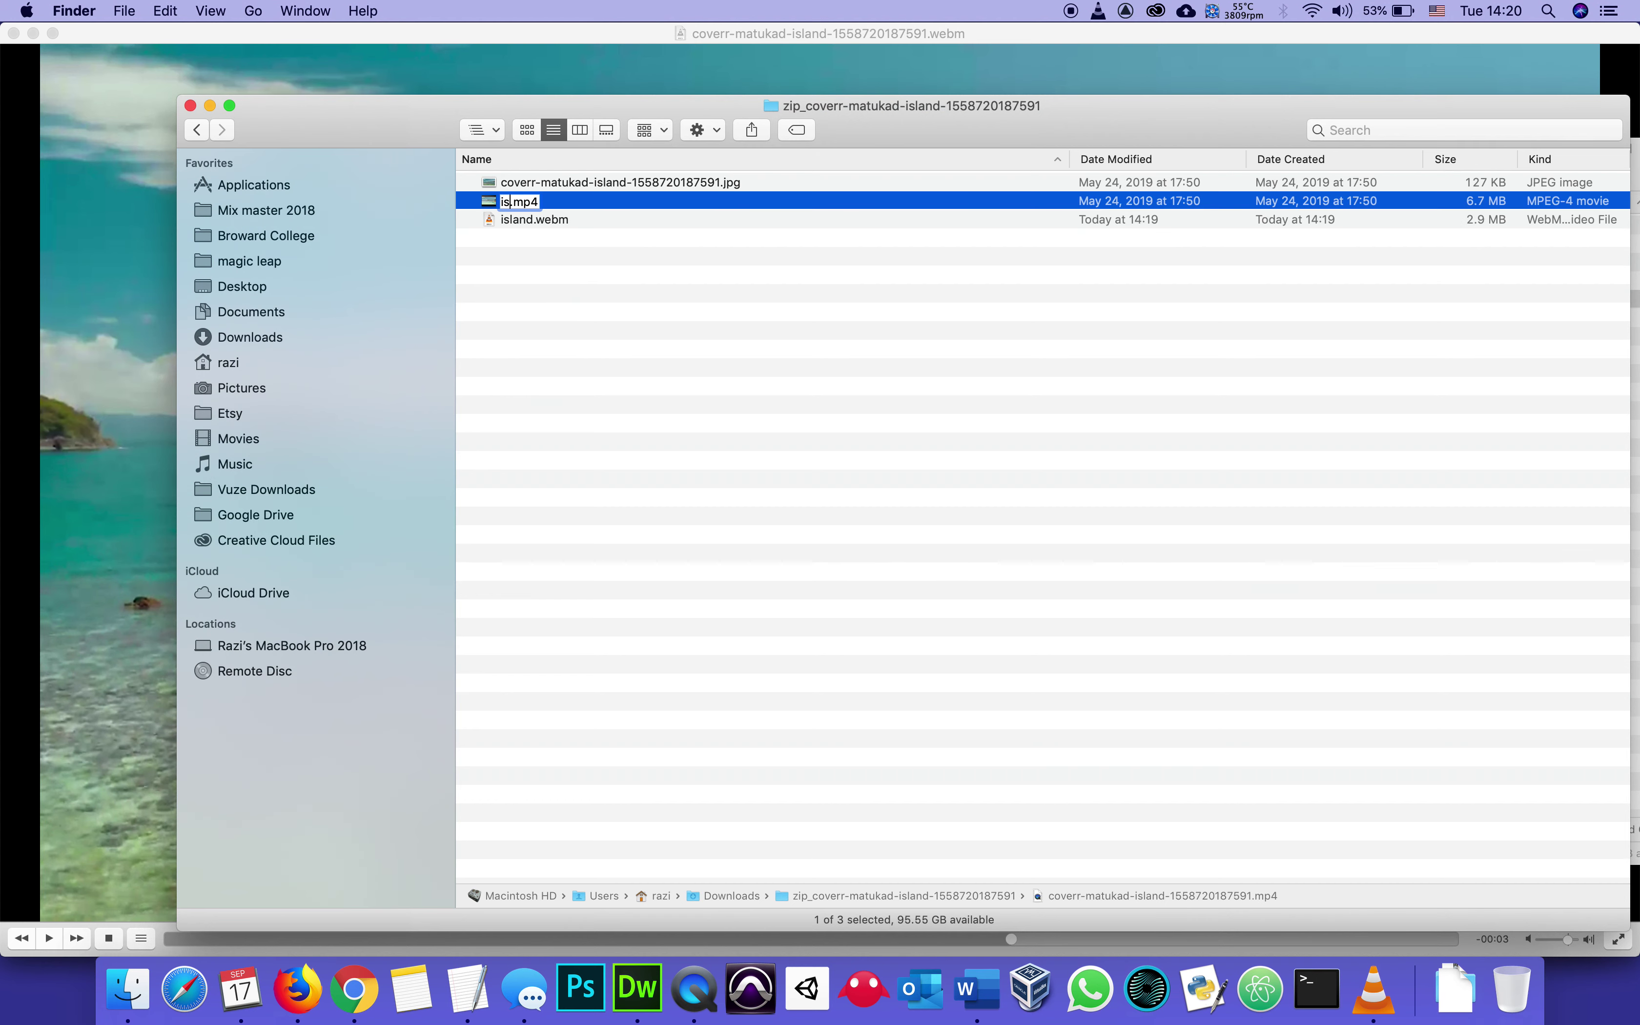
type("nd")
key("Return")
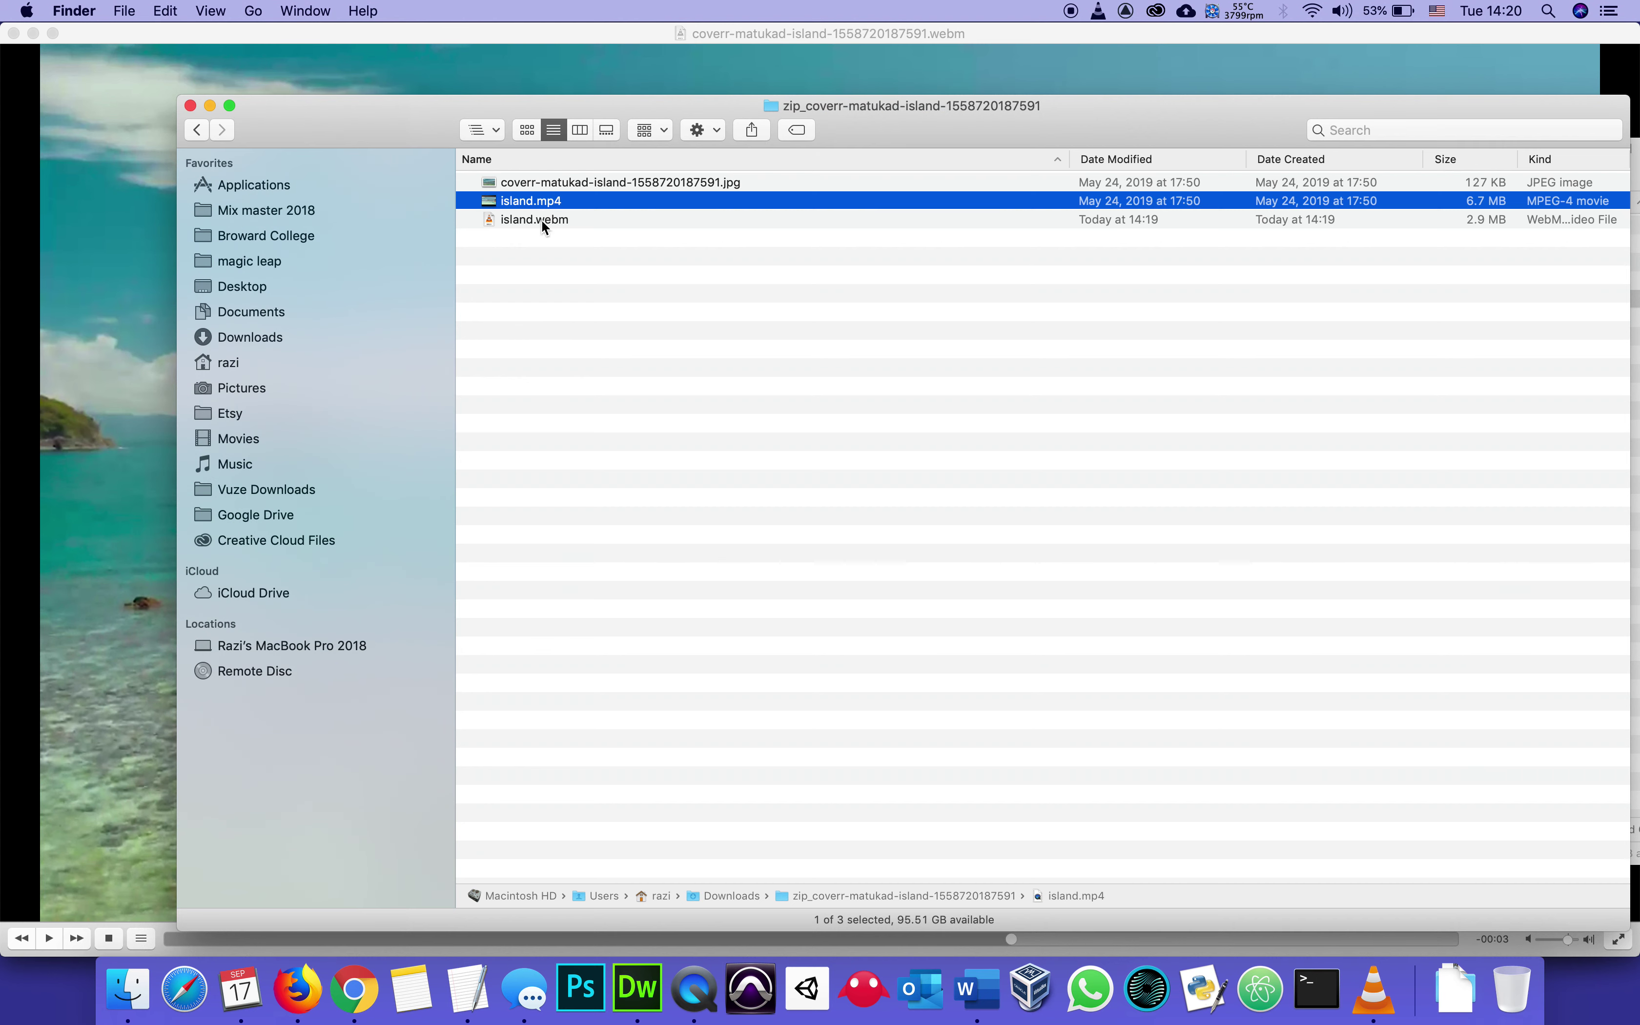
- Rename the JPG cover image to island.jpg
left_click(527, 187)
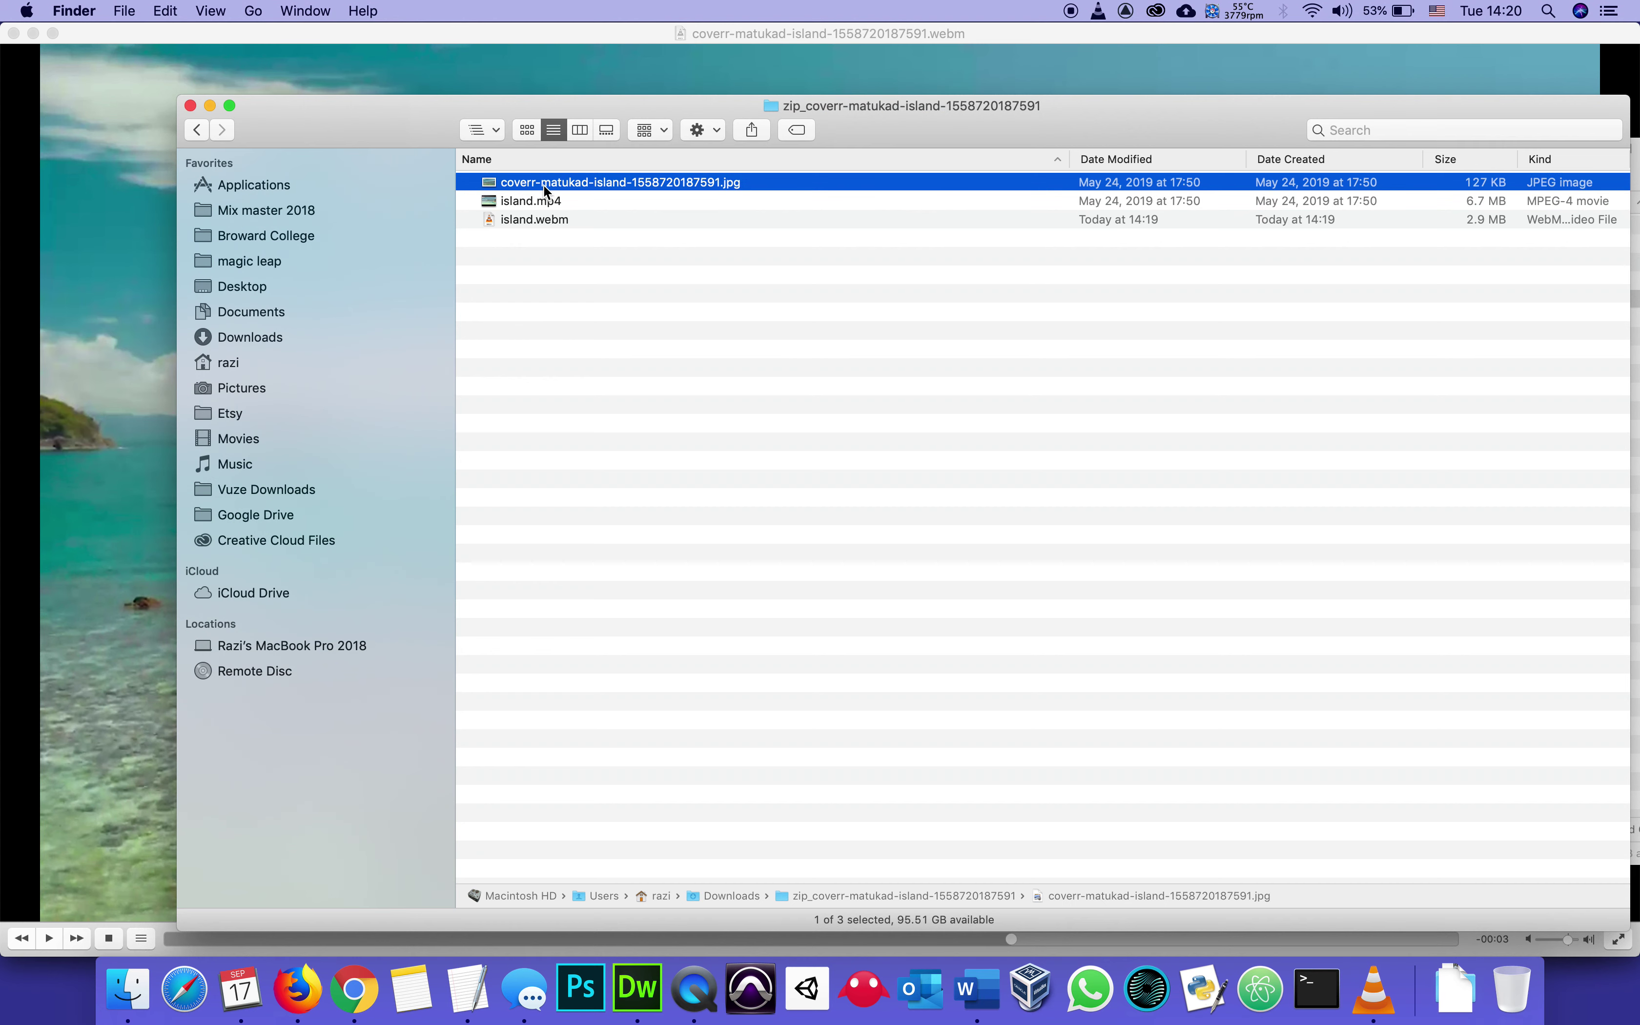
key("Return")
type("islan")
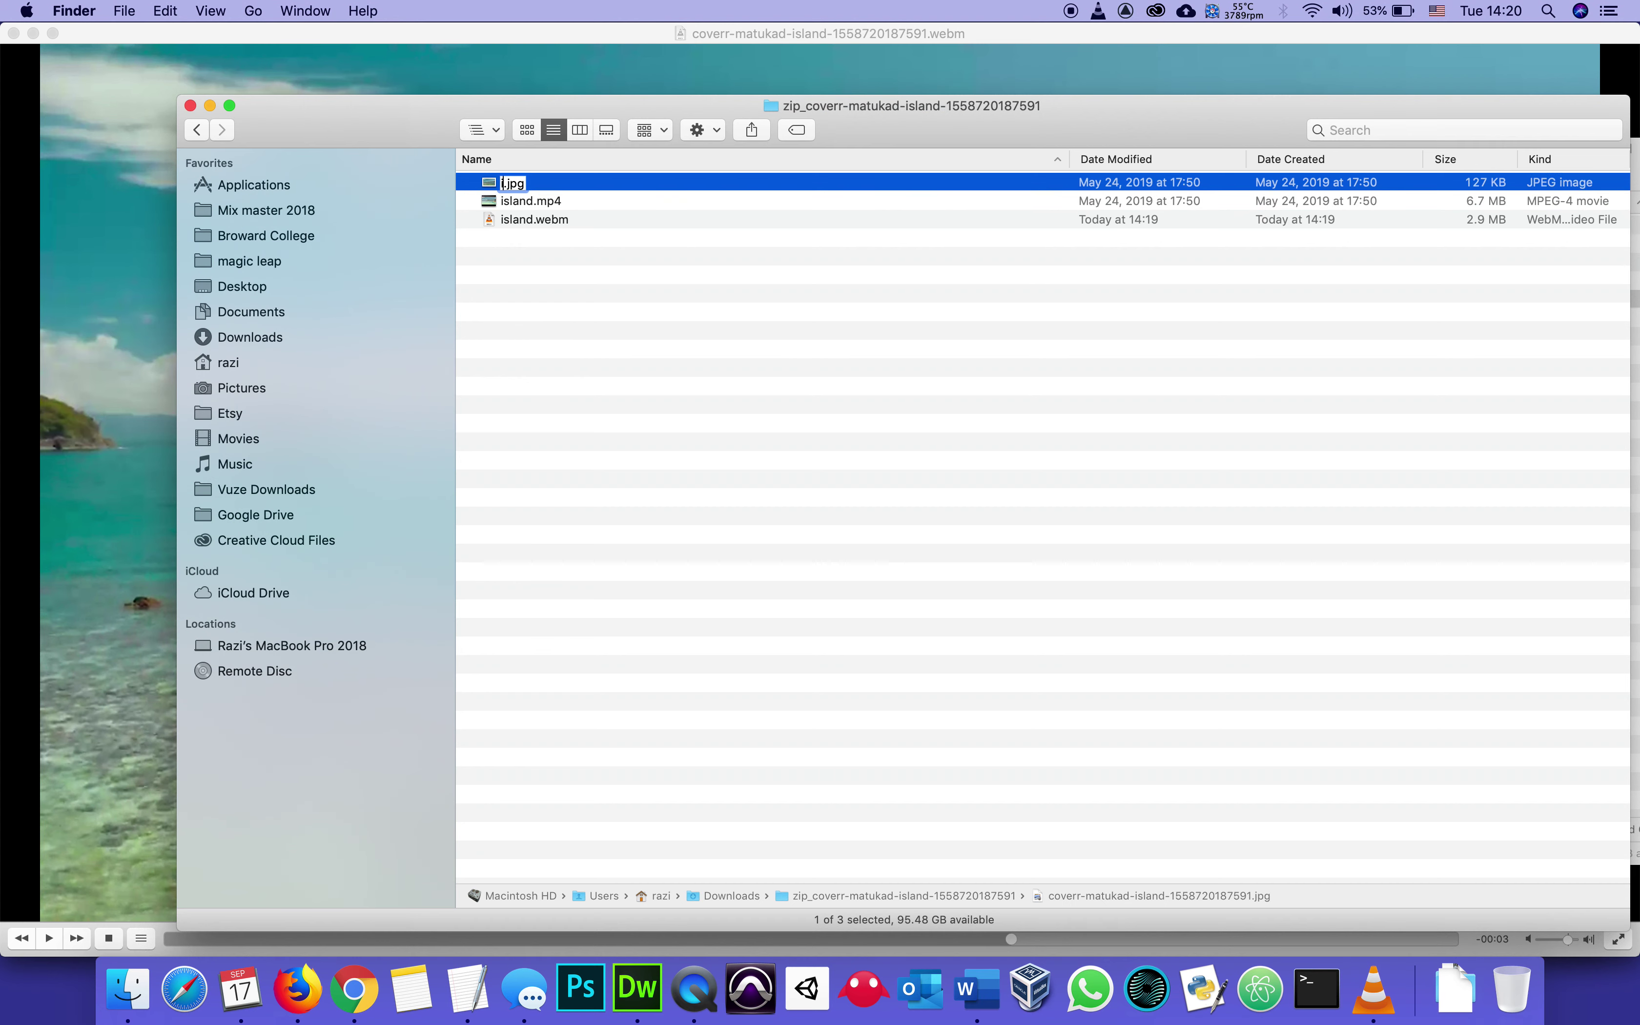
type("d")
key("Return")
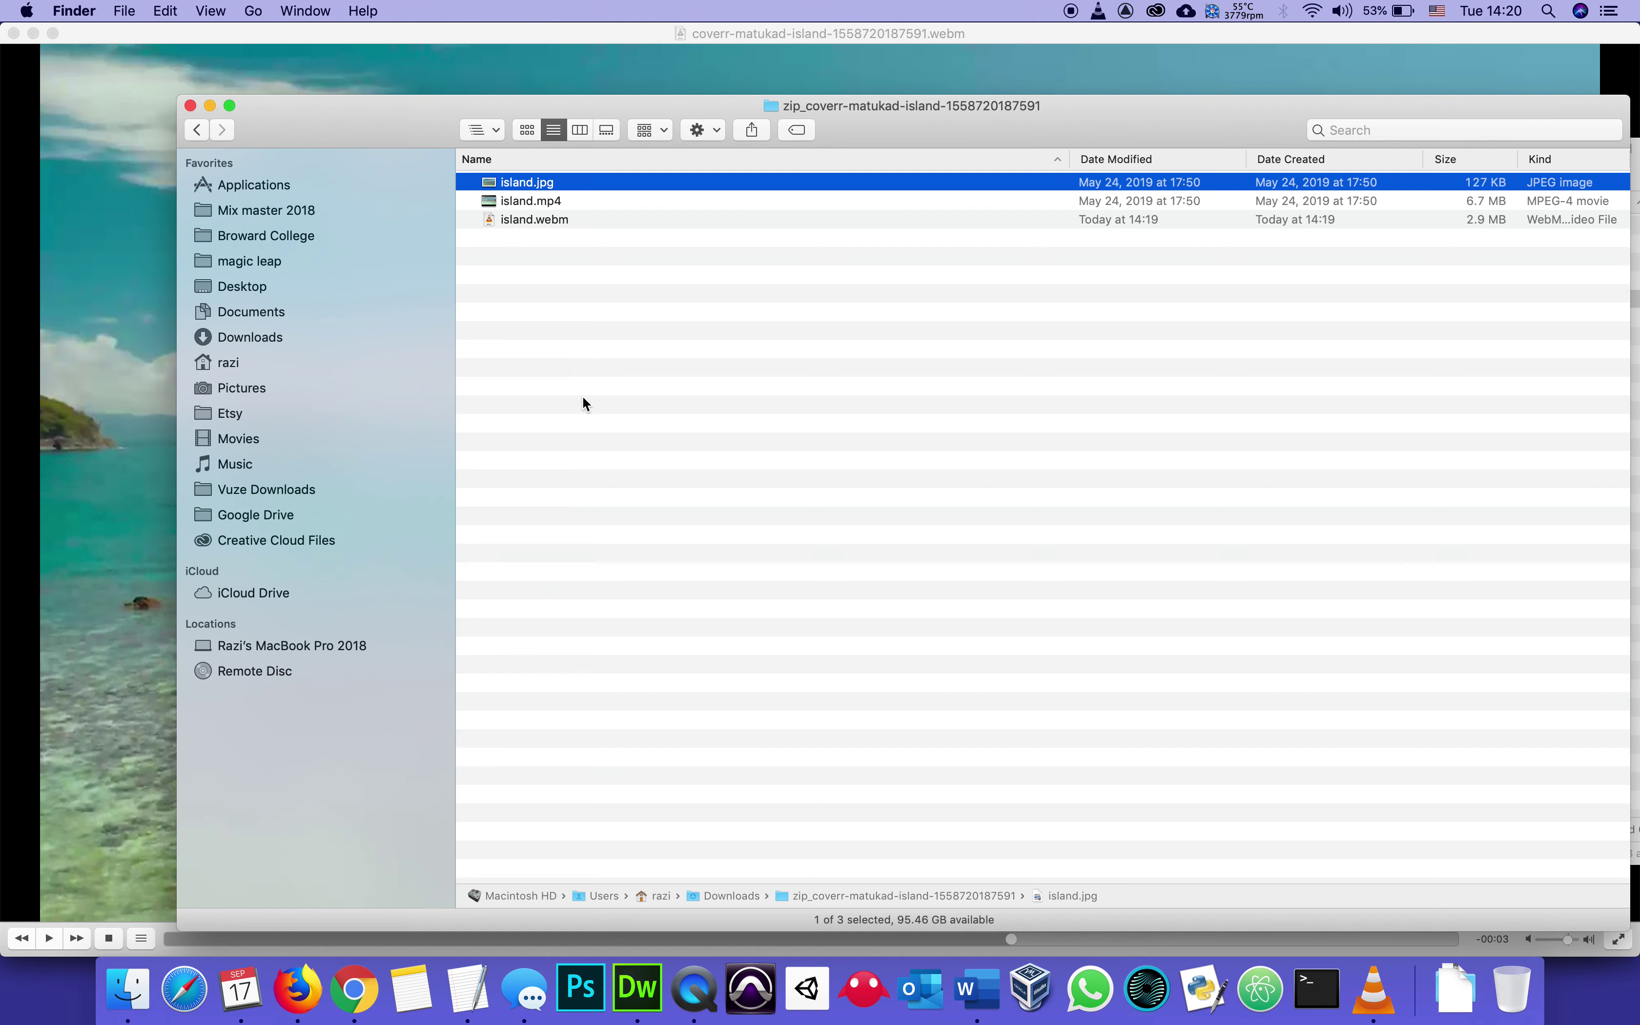
- Verify the renamed island.mp4, island.webm and island.jpg files in Finder
left_click(558, 203)
left_click(560, 224)
left_click(562, 200)
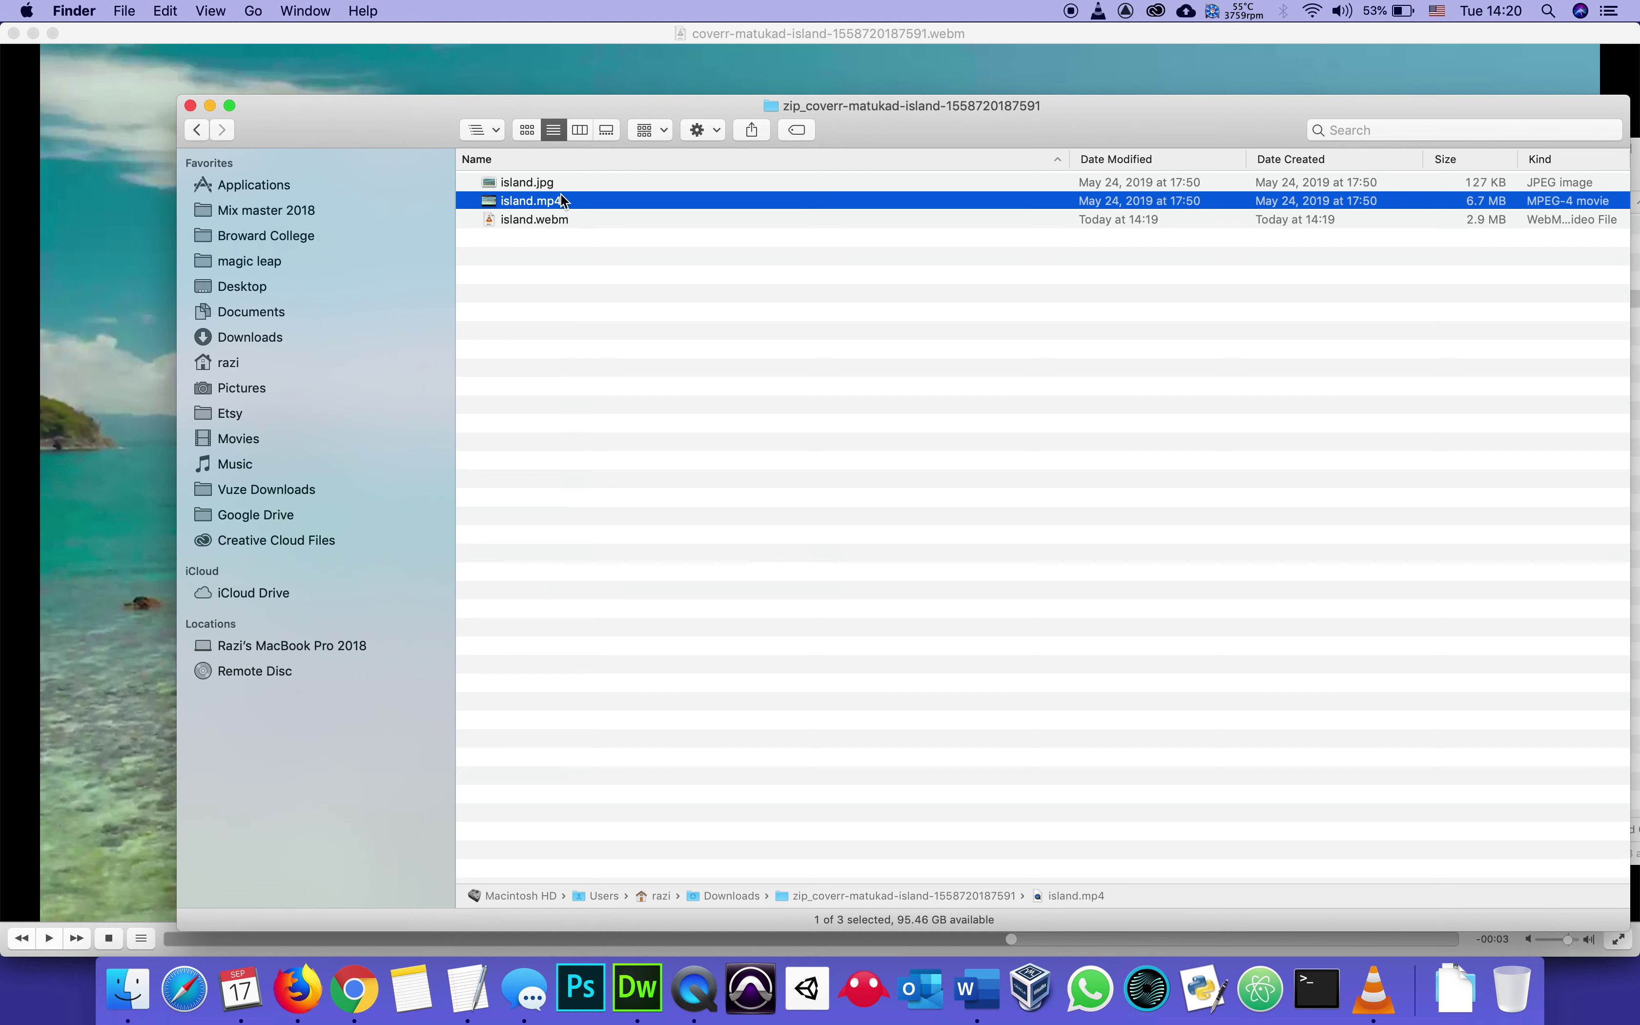
left_click(565, 226)
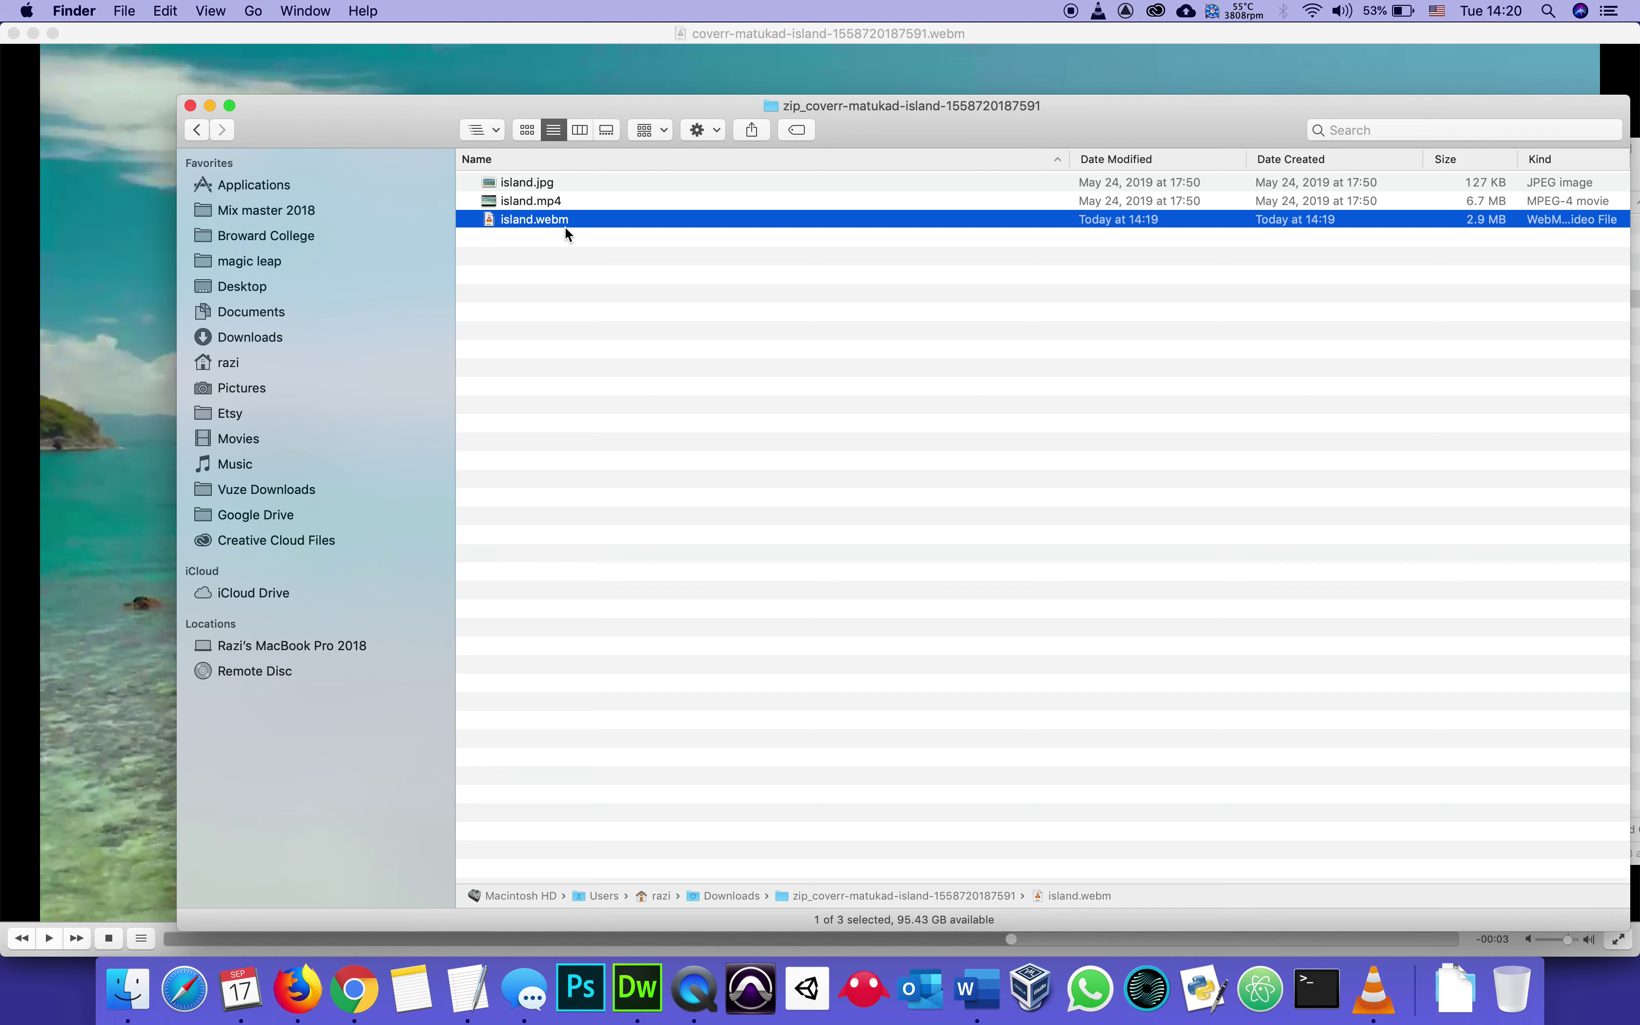
left_click(556, 269)
left_click(516, 185)
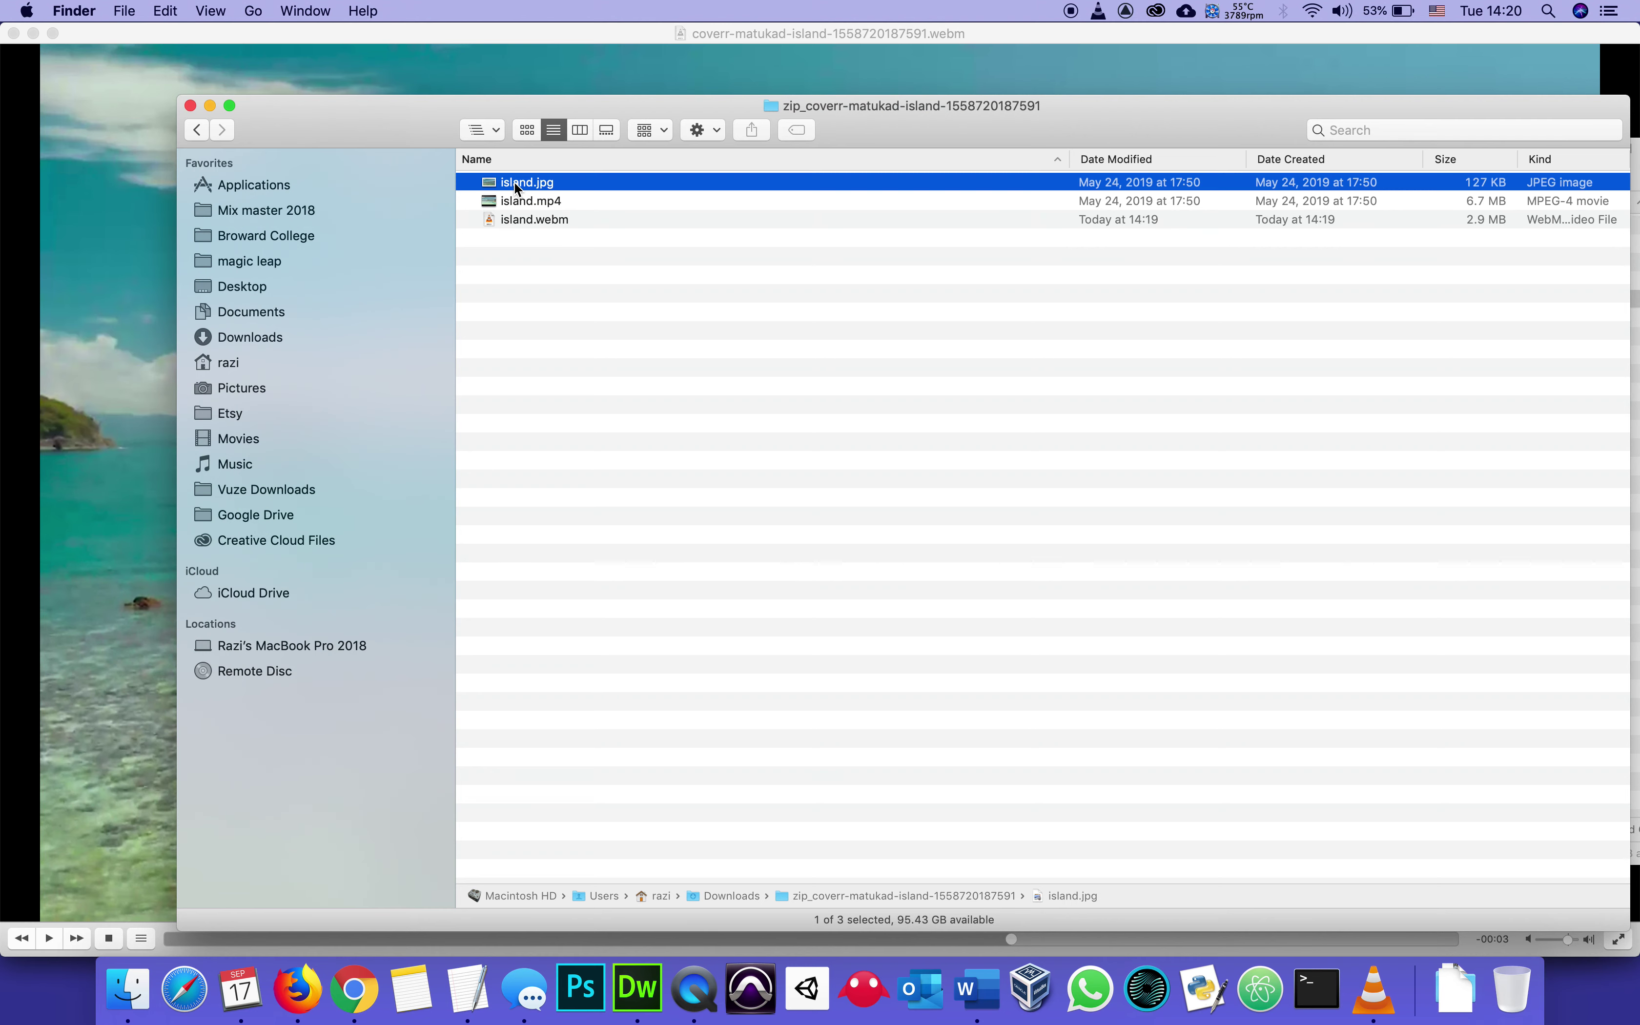